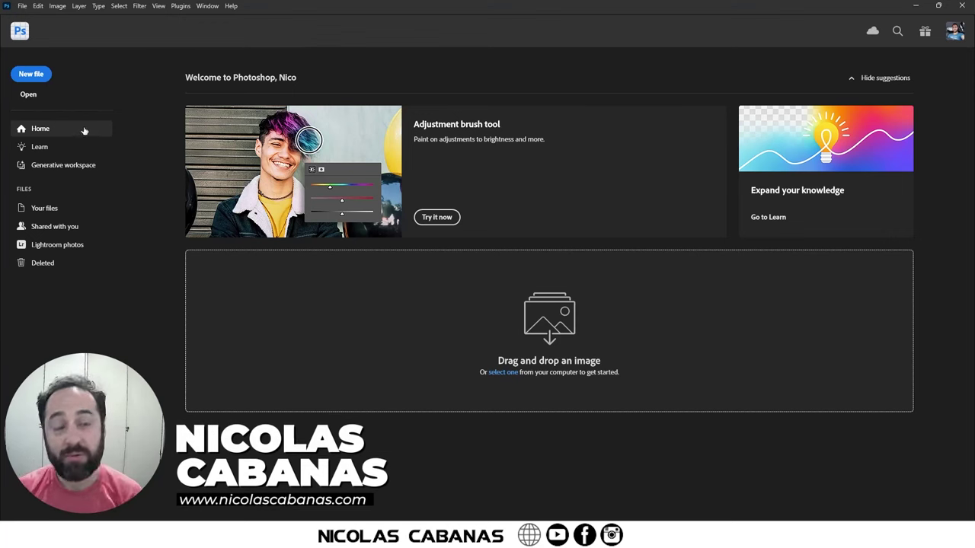
- Browse the Edit commands, then open and close the Generative Workspace
{"action": "left_click", "coordinate": [38, 5]}
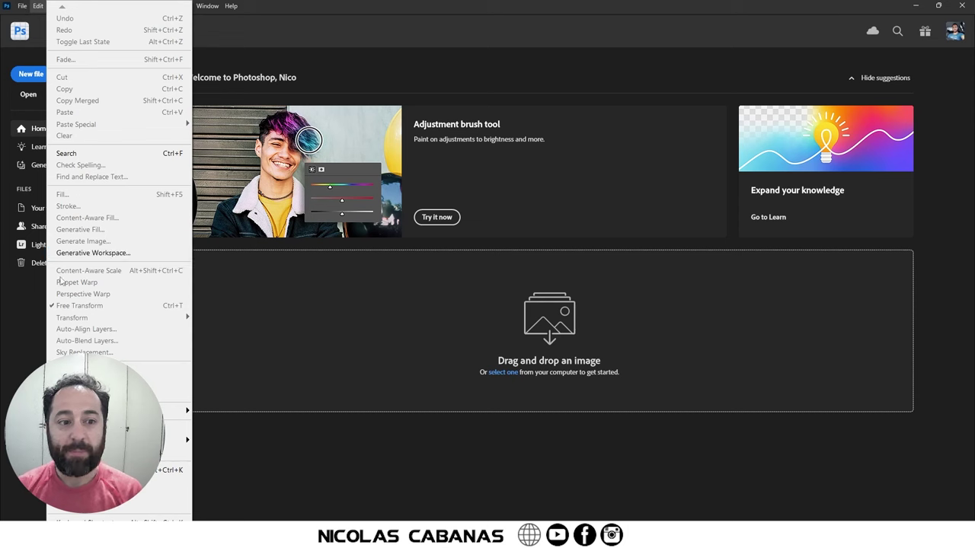
{"action": "key", "text": "Escape"}
{"action": "left_click", "coordinate": [64, 165]}
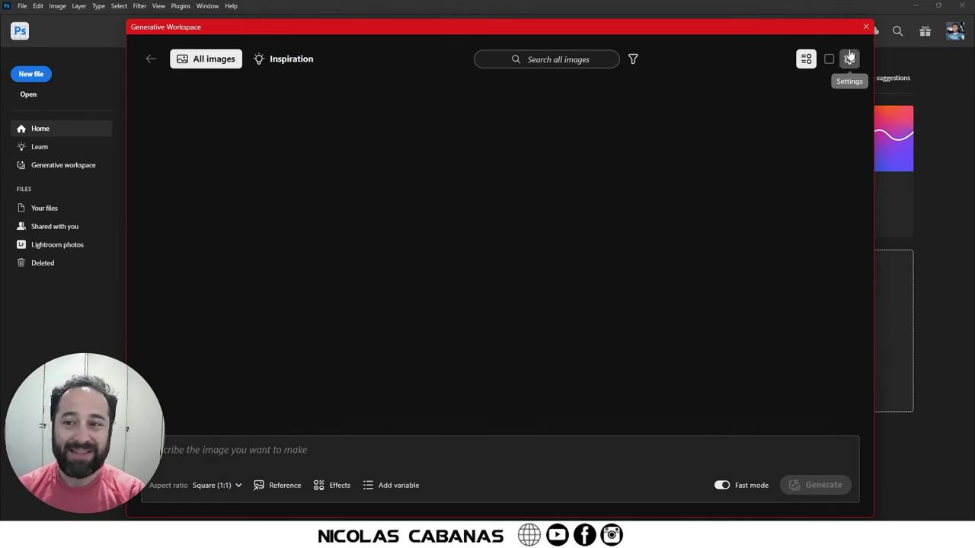
{"action": "left_click", "coordinate": [865, 27]}
- Create a new 297 × 210 mm, 150 ppi document named 'la de ps'
{"action": "left_click", "coordinate": [22, 5]}
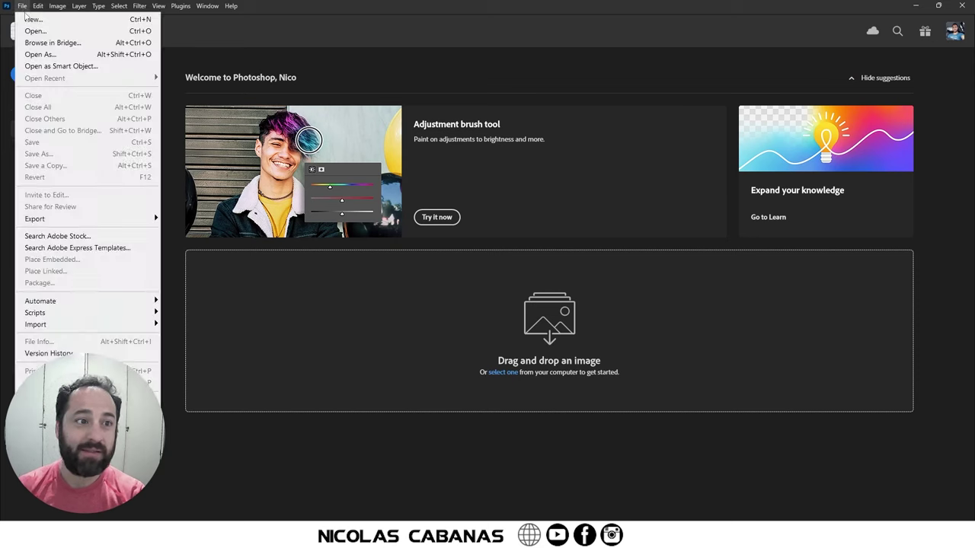
{"action": "left_click", "coordinate": [30, 19]}
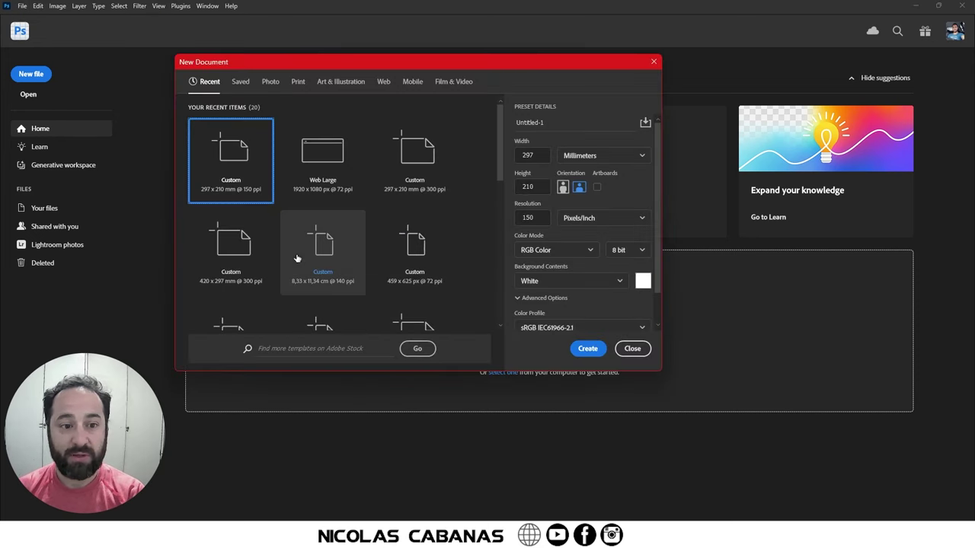
{"action": "left_click", "coordinate": [542, 218]}
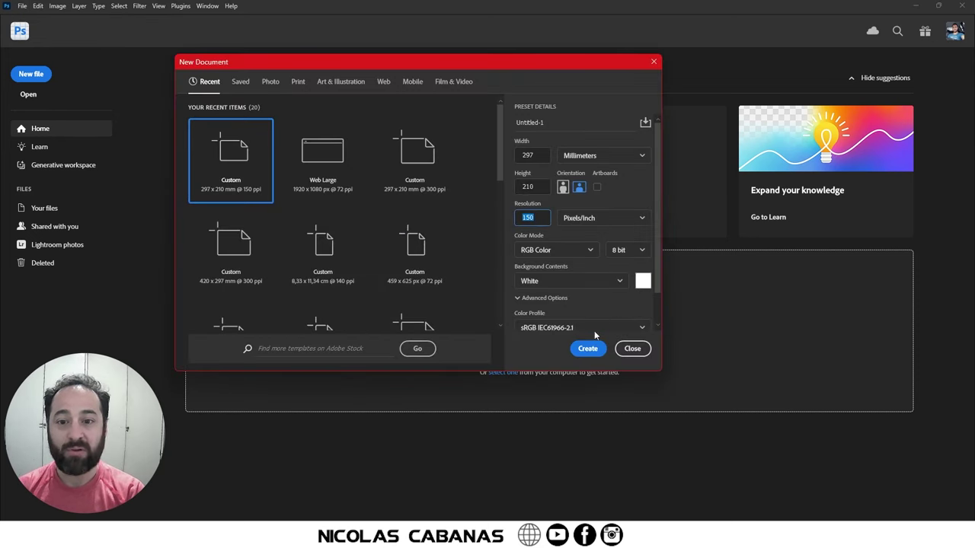
{"action": "left_click", "coordinate": [566, 126]}
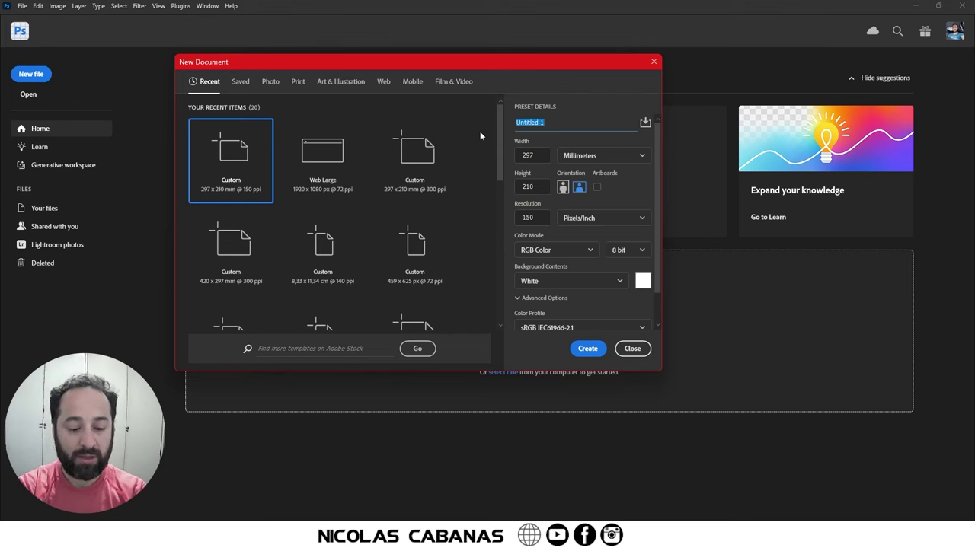
{"action": "type", "text": "la de ps"}
{"action": "key", "text": "Return"}
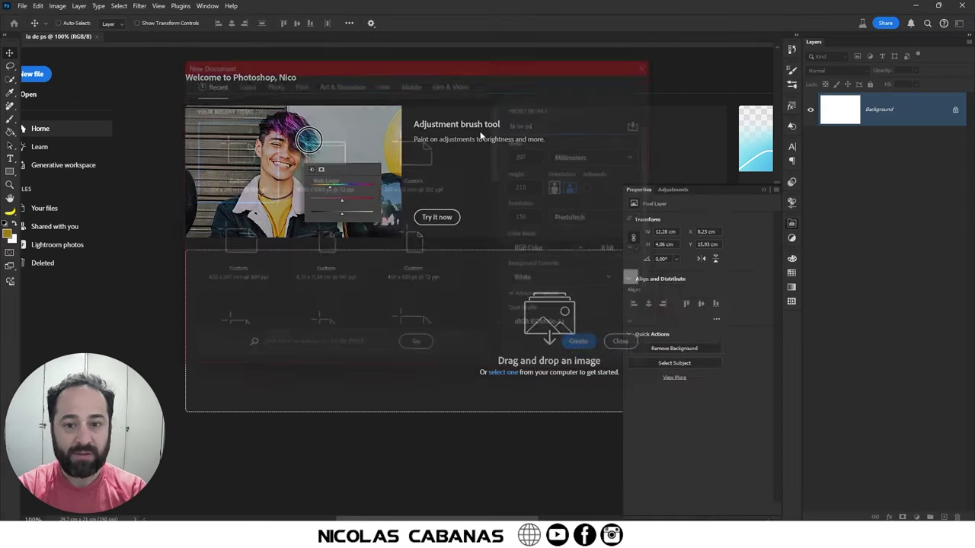
- Close the floating properties panel and open the Generative Workspace over the blank document
{"action": "left_click", "coordinate": [755, 190]}
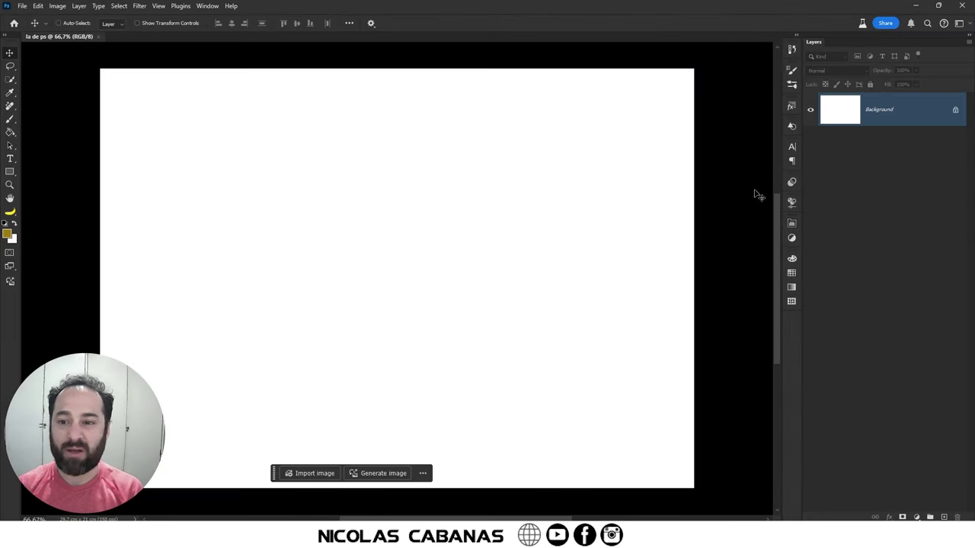
{"action": "left_click", "coordinate": [36, 6]}
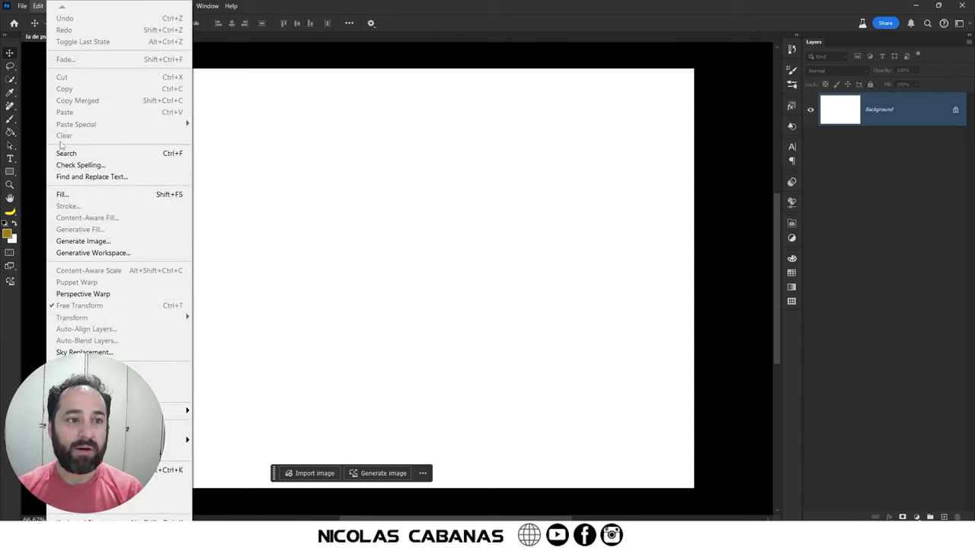
{"action": "left_click", "coordinate": [110, 253]}
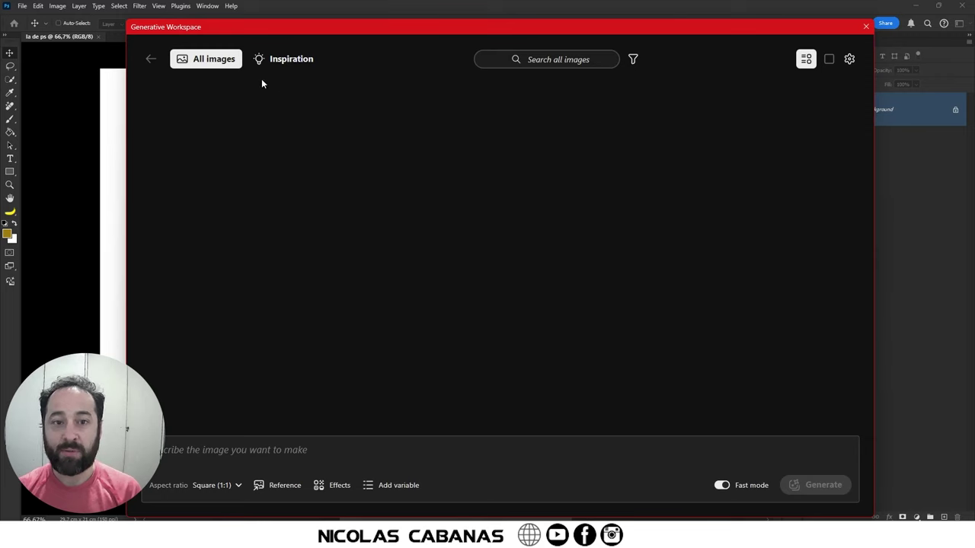
- Browse All images and the Inspiration gallery, and enlarge the red car generation for details
{"action": "left_click", "coordinate": [219, 63]}
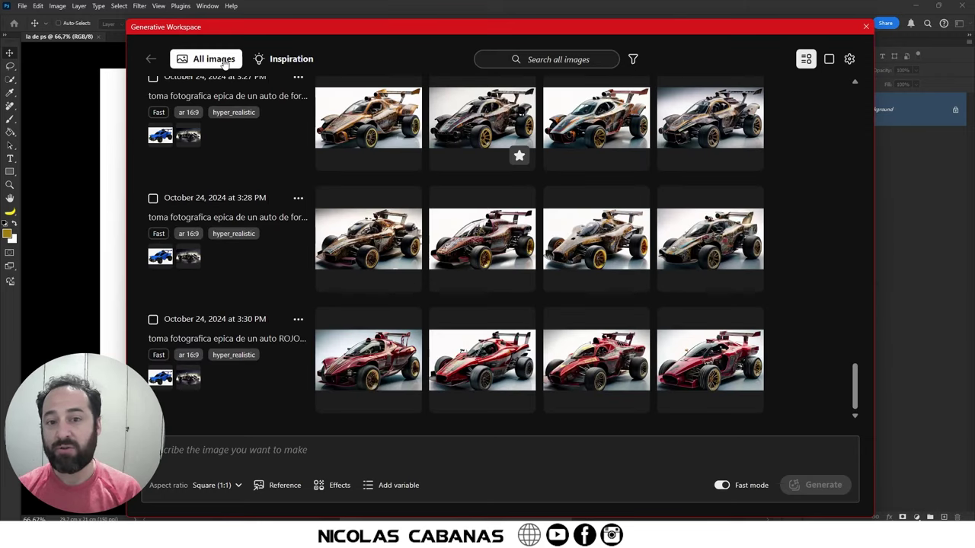
{"action": "left_click", "coordinate": [282, 59]}
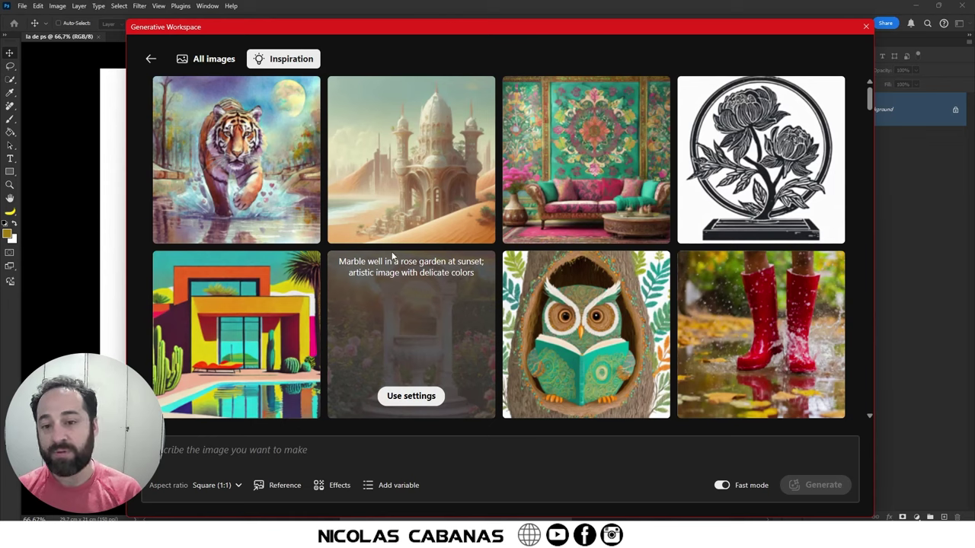
{"action": "mouse_move", "coordinate": [237, 160]}
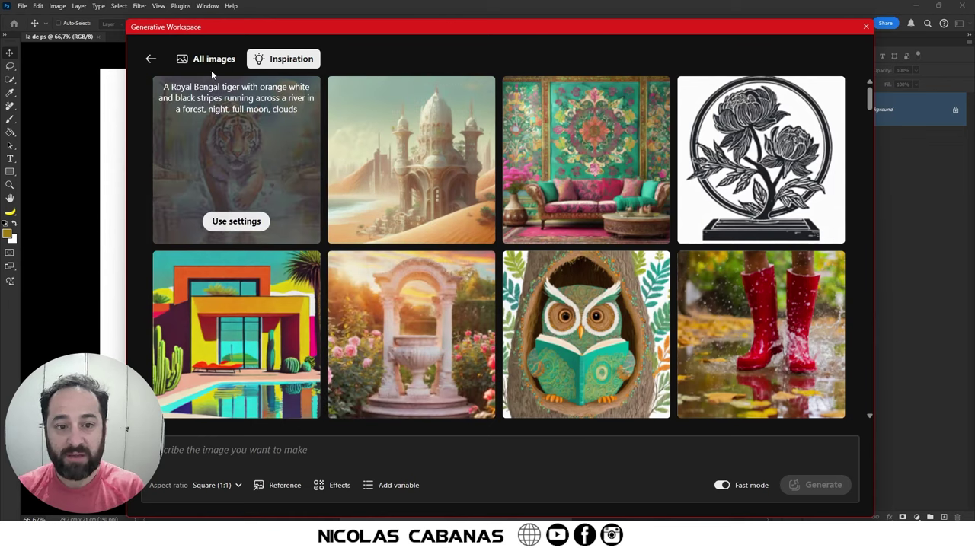
{"action": "left_click", "coordinate": [195, 61]}
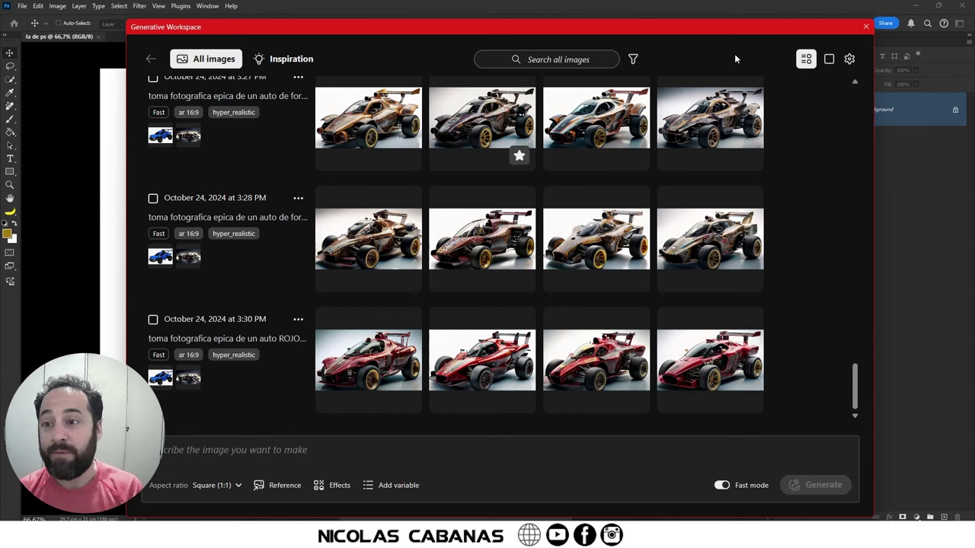
{"action": "left_click", "coordinate": [829, 59]}
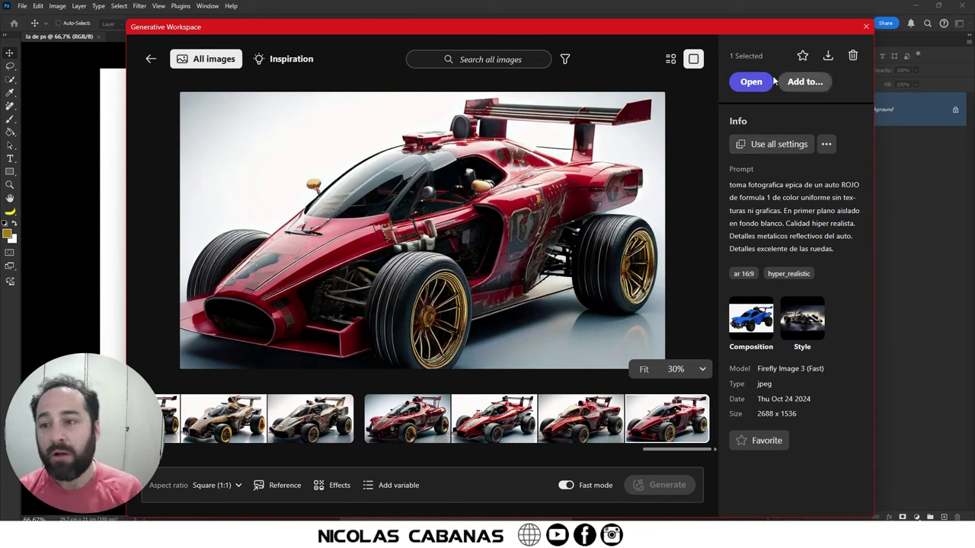
{"action": "left_click", "coordinate": [151, 60]}
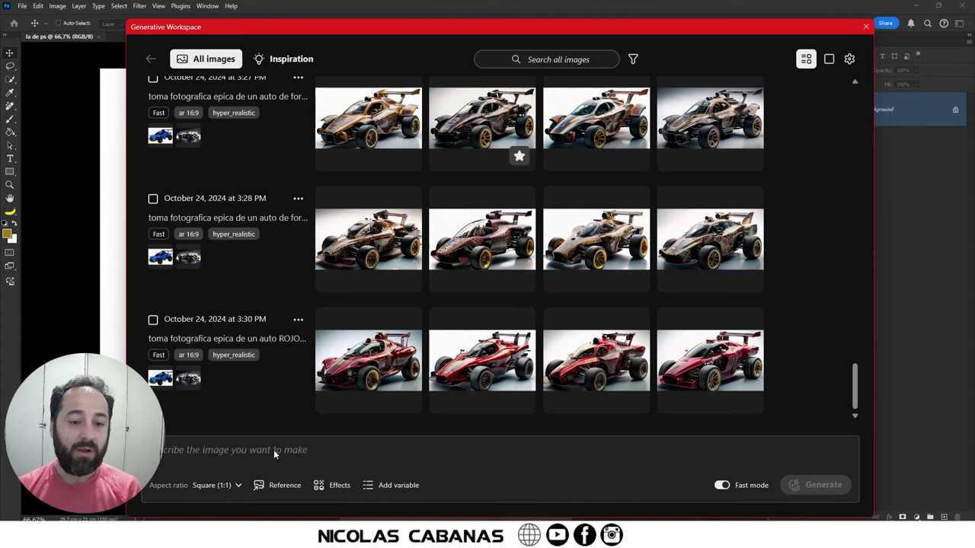
- Write the Spanish prompt describing an evil pumpkin, a tree behind and a spooky house
{"action": "left_click", "coordinate": [214, 452]}
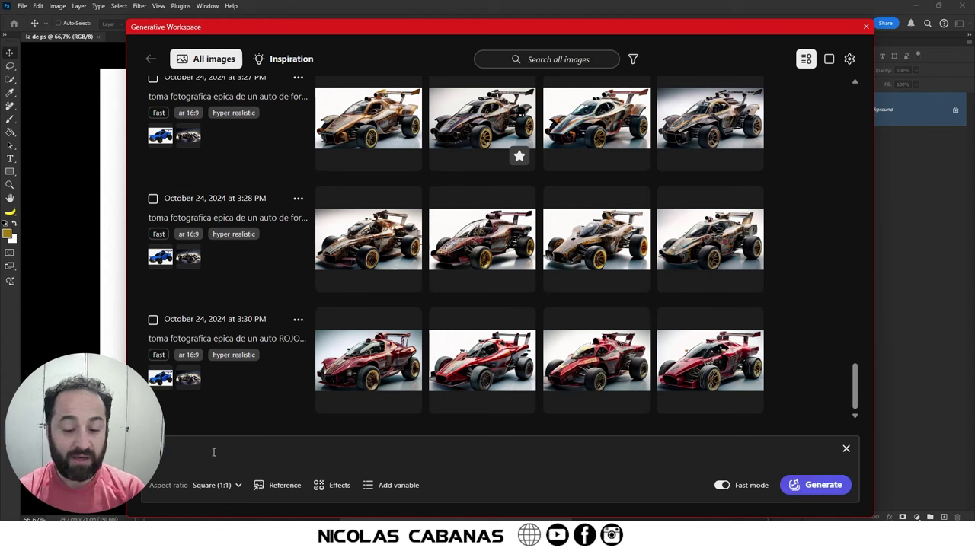
{"action": "type", "text": "abaza tenebrosa, detras hay un a"}
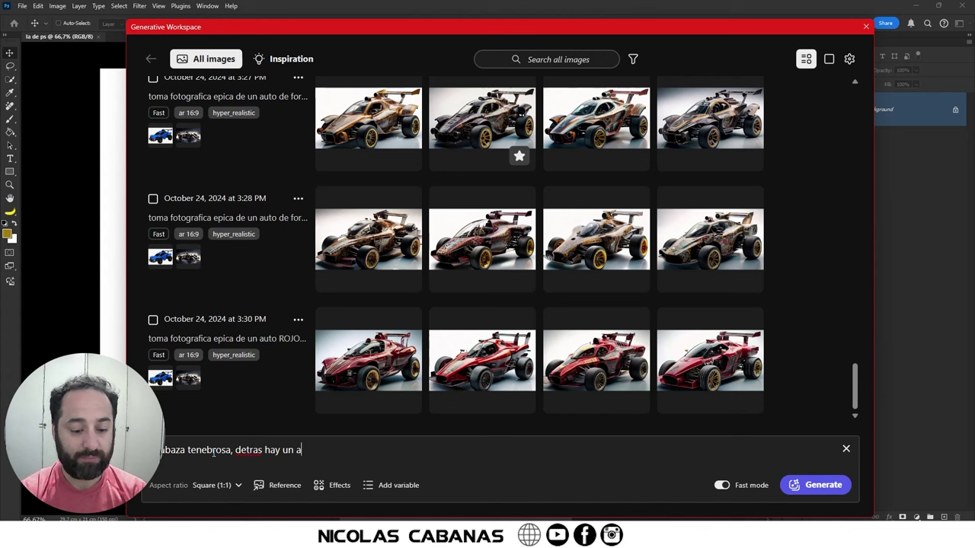
{"action": "type", "text": "fono"}
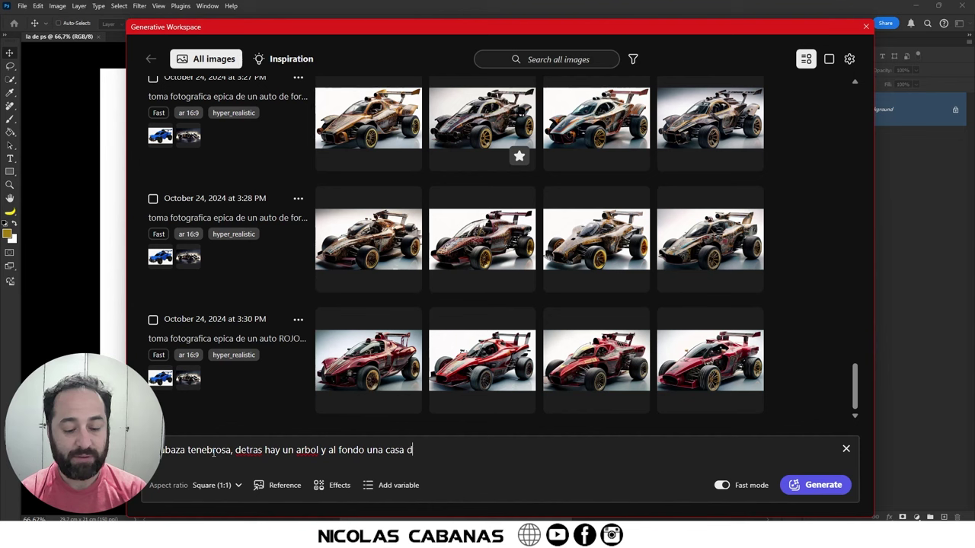
{"action": "key", "text": "BackSpace"}
{"action": "type", "text": "tenebrosa. S"}
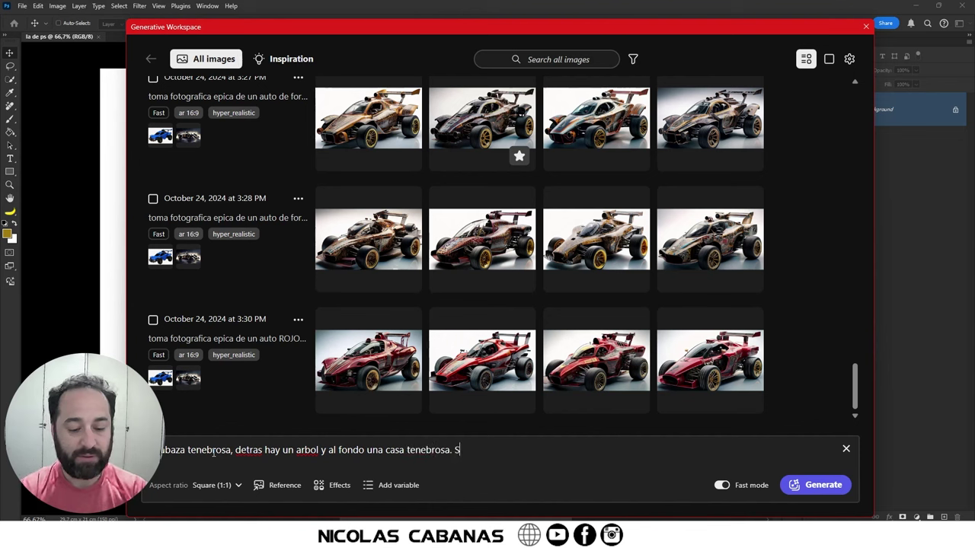
{"action": "type", "text": "ensacion de miste"}
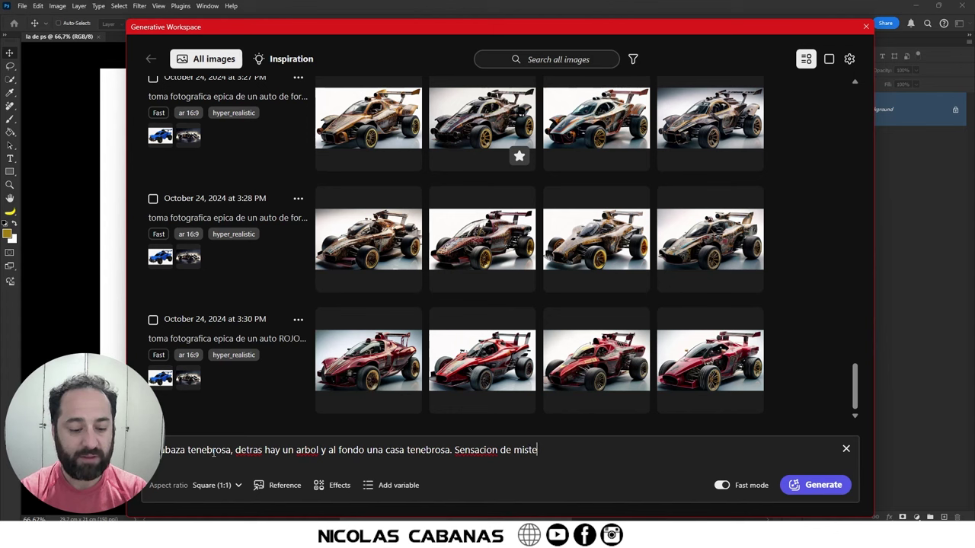
{"action": "key", "text": "ctrl+Left"}
{"action": "key", "text": "ctrl+Left"}
{"action": "key", "text": "ctrl+Left"}
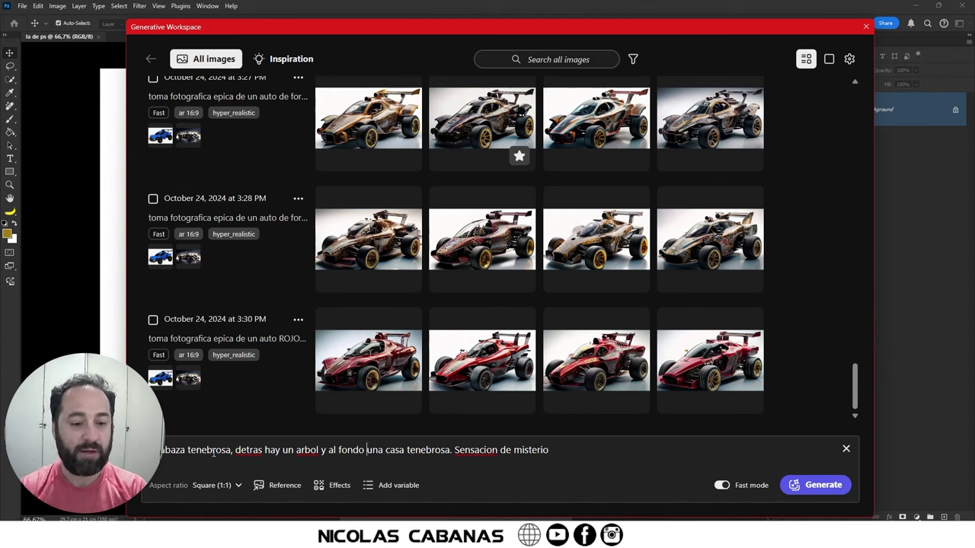
{"action": "double_click", "coordinate": [213, 453]}
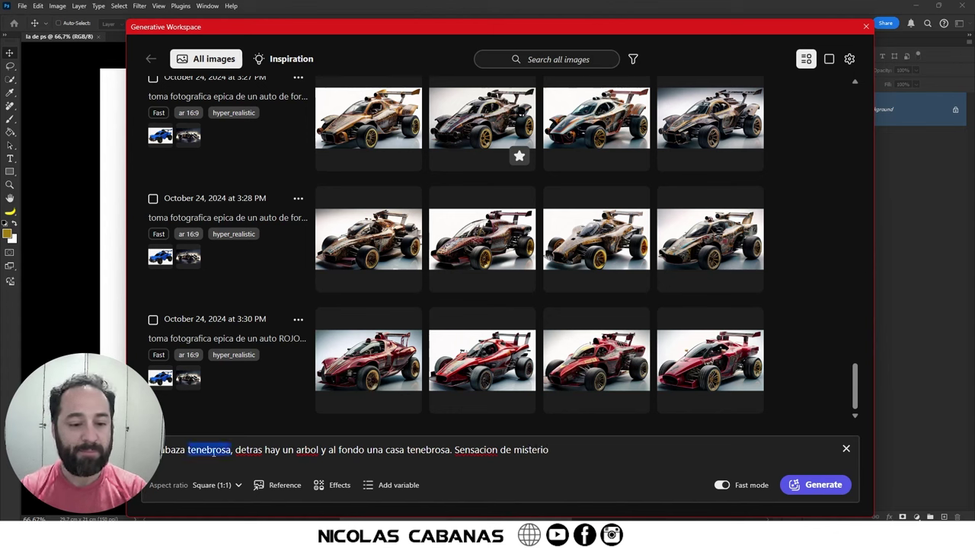
{"action": "type", "text": "malvada"}
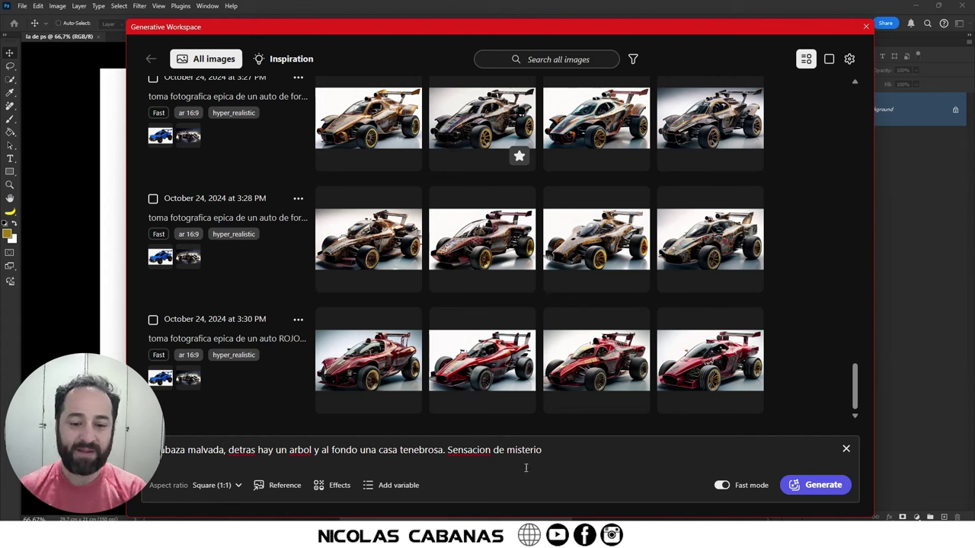
- Set aspect ratio to Widescreen (16:9), add the hyper_realistic effect, and review reference options
{"action": "left_click", "coordinate": [224, 488]}
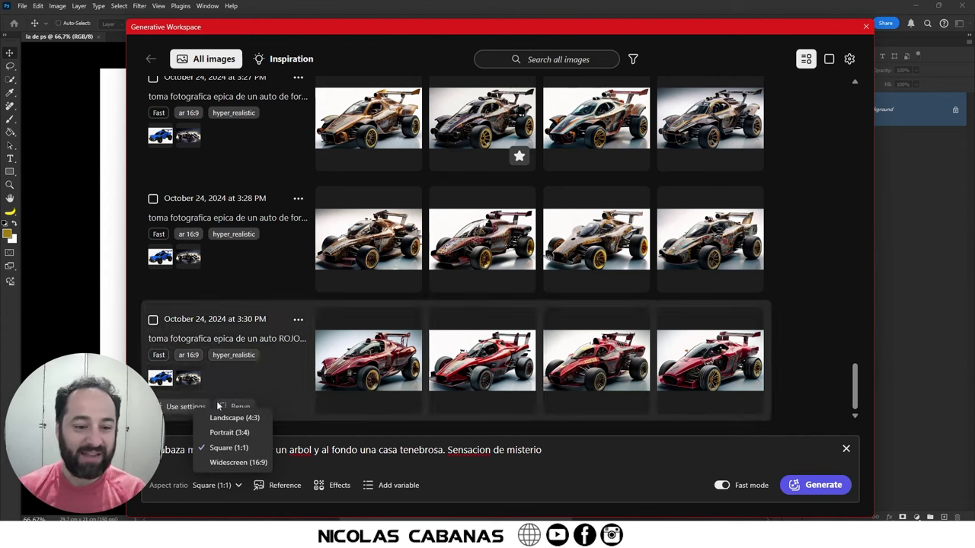
{"action": "left_click", "coordinate": [242, 463]}
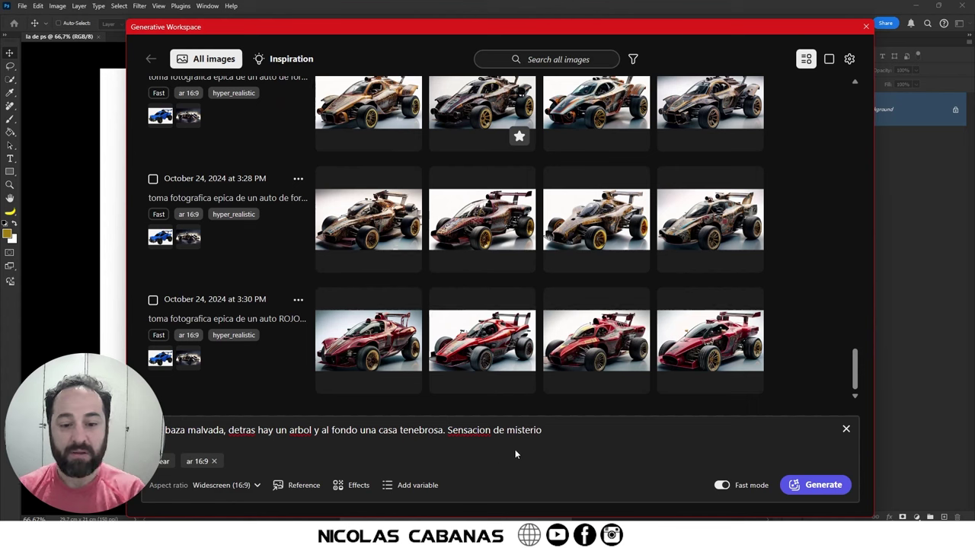
{"action": "left_click", "coordinate": [353, 485]}
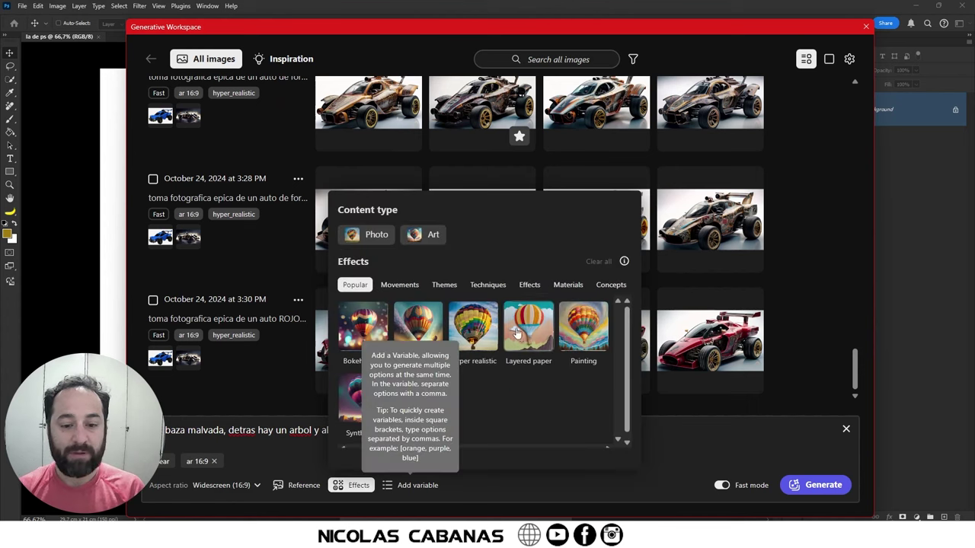
{"action": "left_click", "coordinate": [473, 328]}
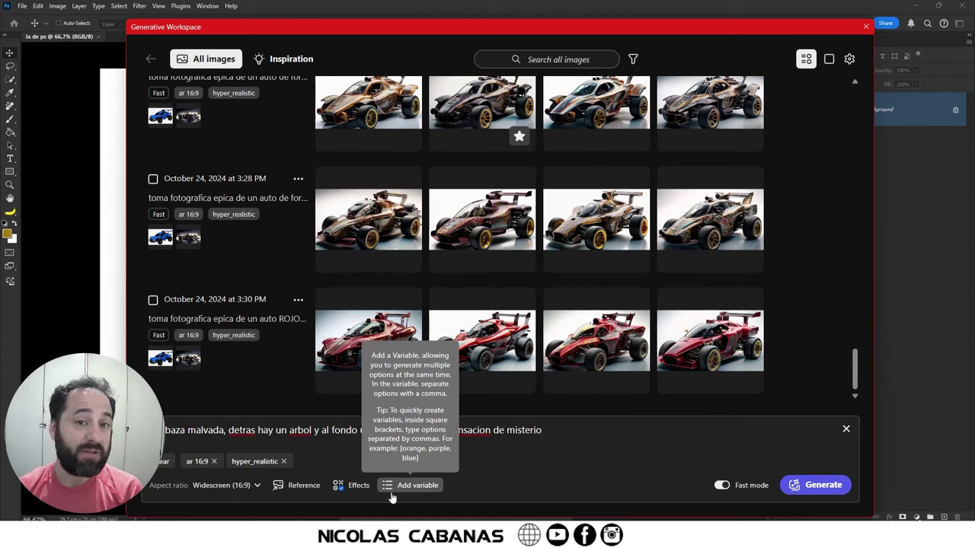
{"action": "left_click", "coordinate": [237, 489]}
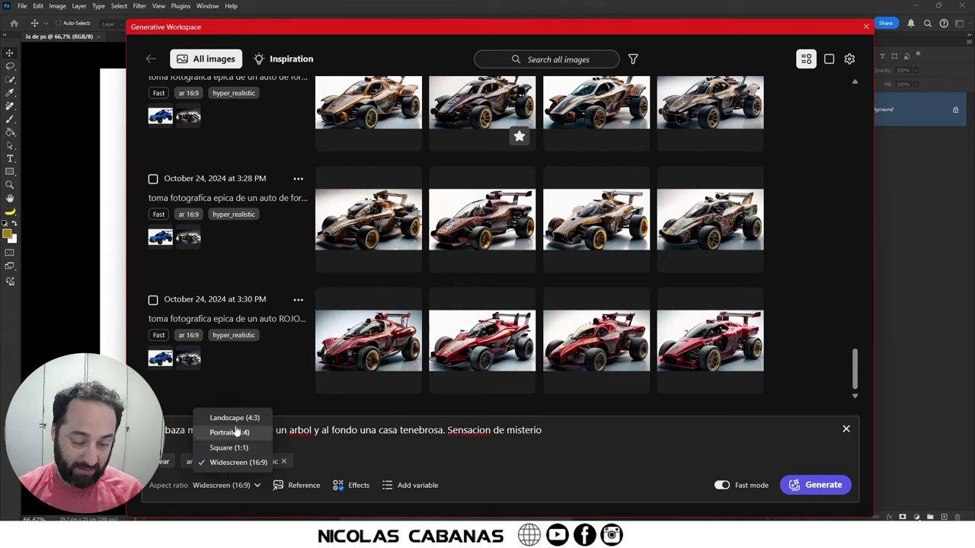
{"action": "left_click", "coordinate": [343, 491]}
{"action": "left_click", "coordinate": [299, 485]}
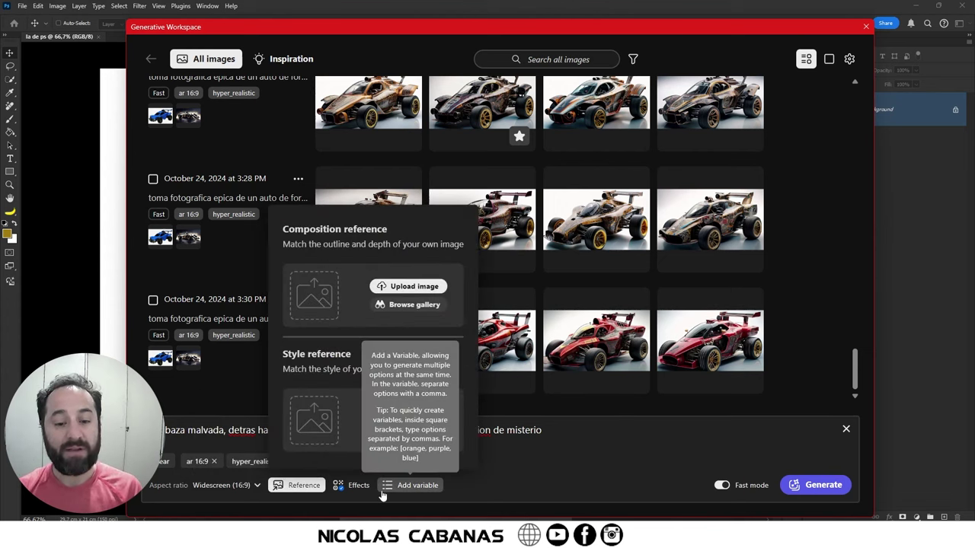
{"action": "left_click", "coordinate": [551, 451]}
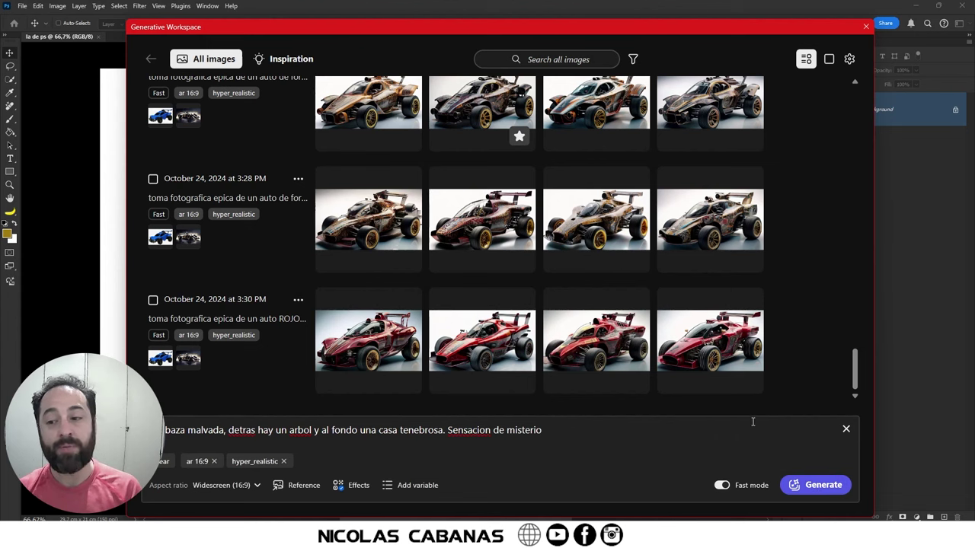
- Generate the pumpkin scene, browse the four results and favourite the fourth haunted-house image
{"action": "key", "text": "Return"}
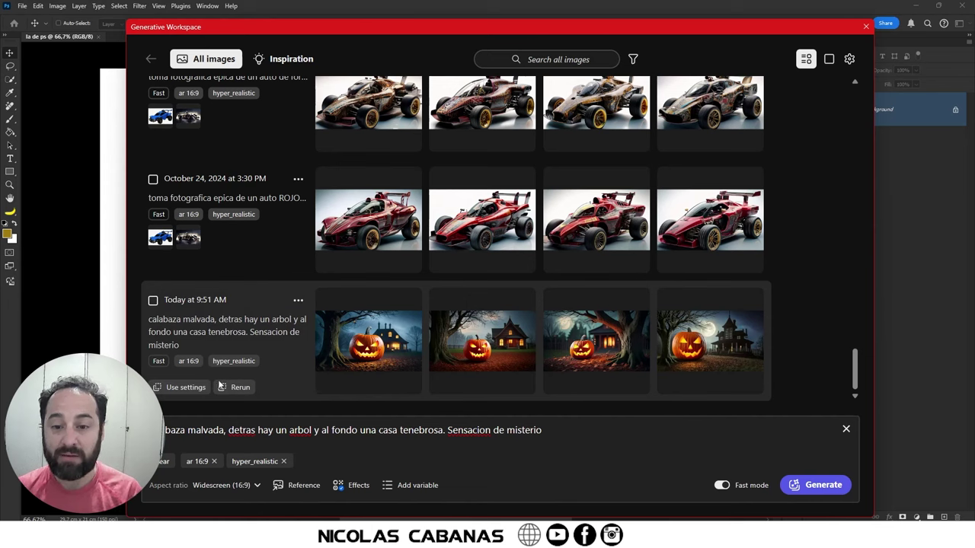
{"action": "left_click", "coordinate": [384, 345]}
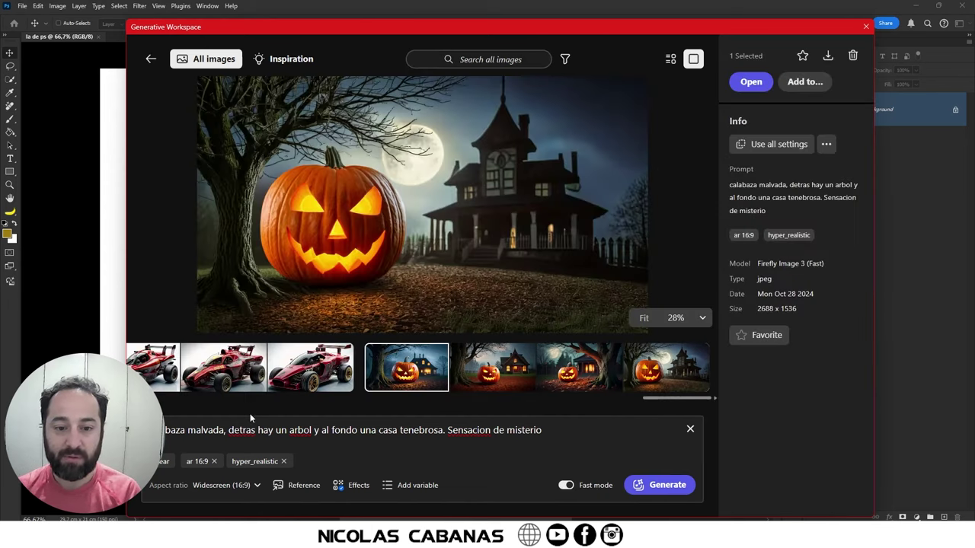
{"action": "left_click", "coordinate": [506, 383]}
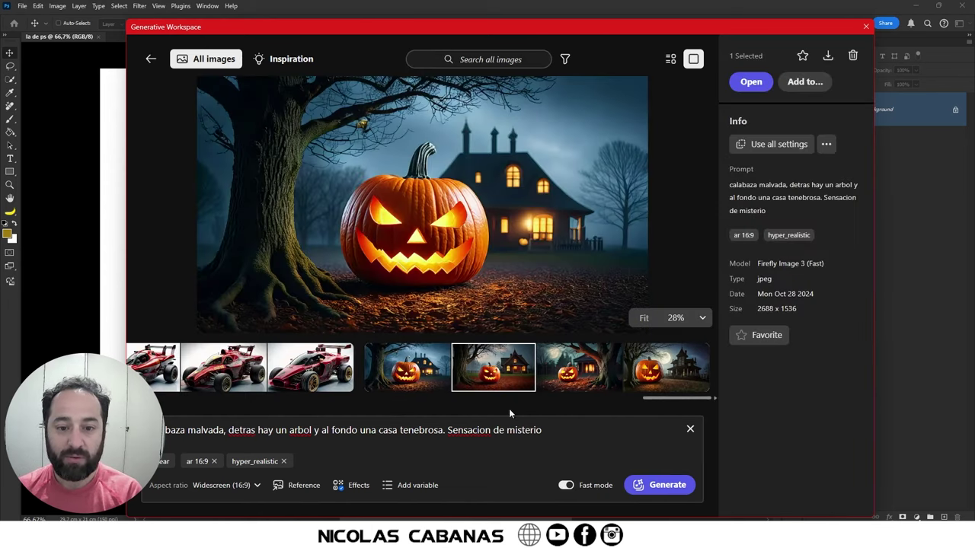
{"action": "left_click", "coordinate": [561, 382]}
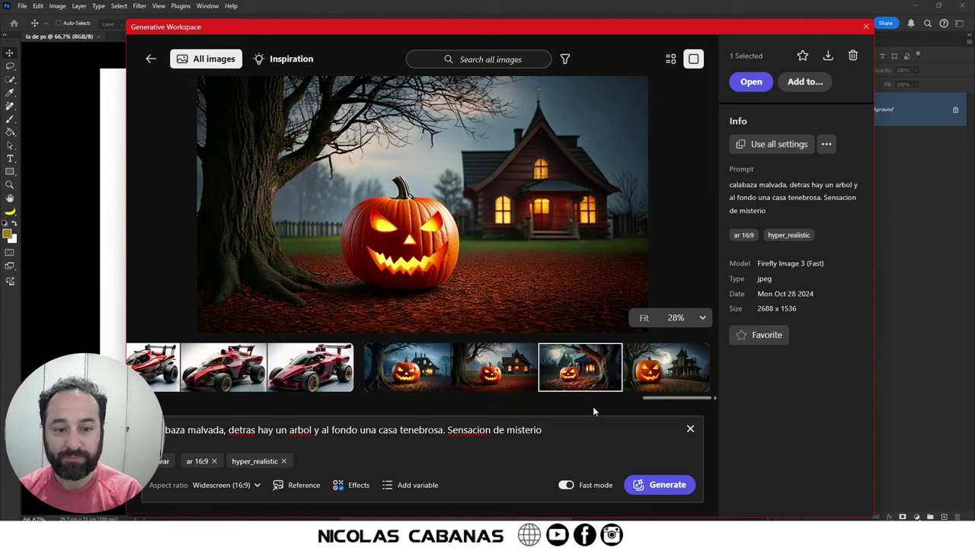
{"action": "left_click", "coordinate": [664, 380]}
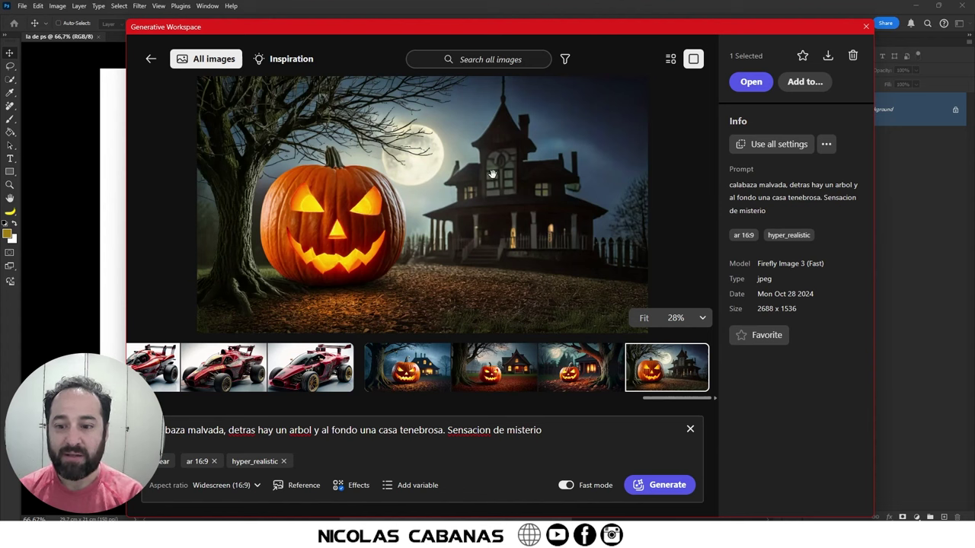
{"action": "left_click", "coordinate": [802, 56]}
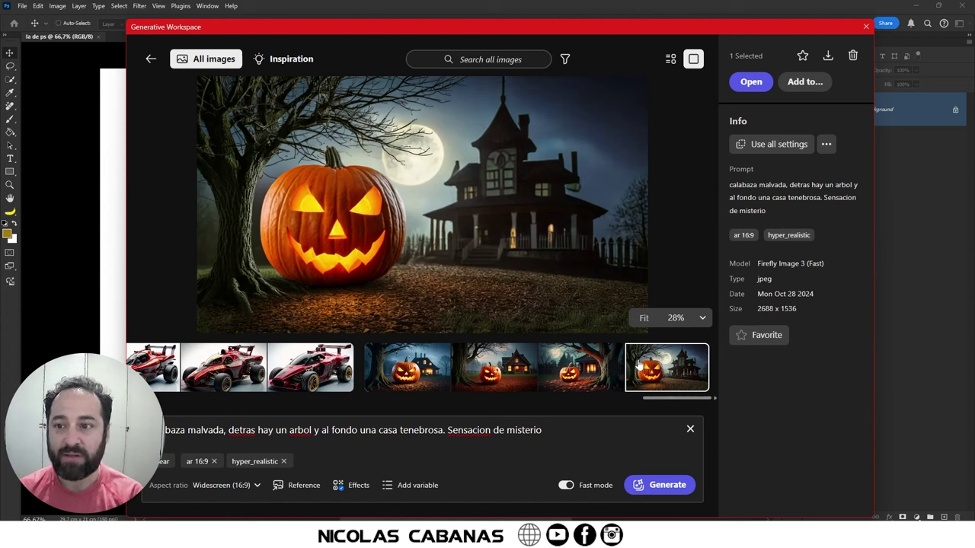
- Add Layer 1 and set up the Brush with a dark brown from the Color panel
{"action": "left_click", "coordinate": [865, 28]}
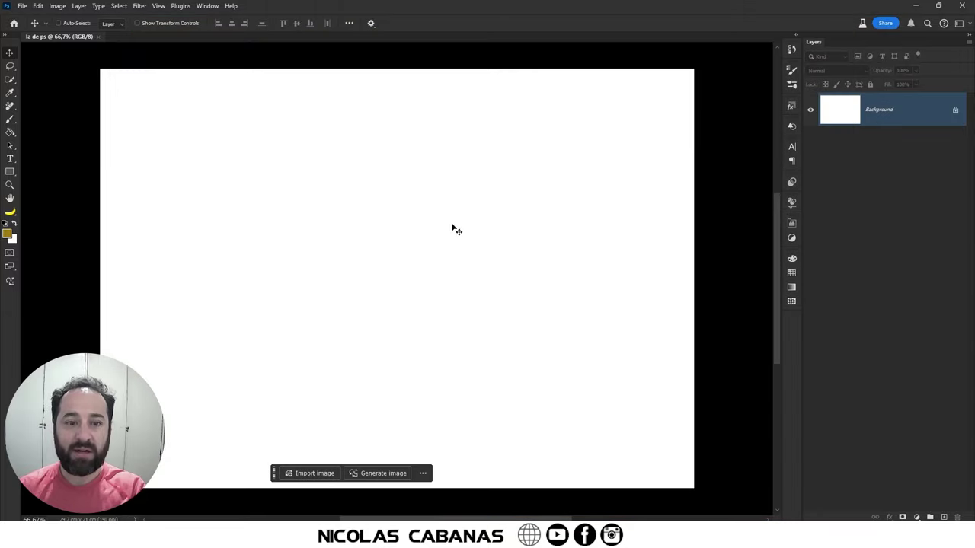
{"action": "left_click", "coordinate": [944, 517]}
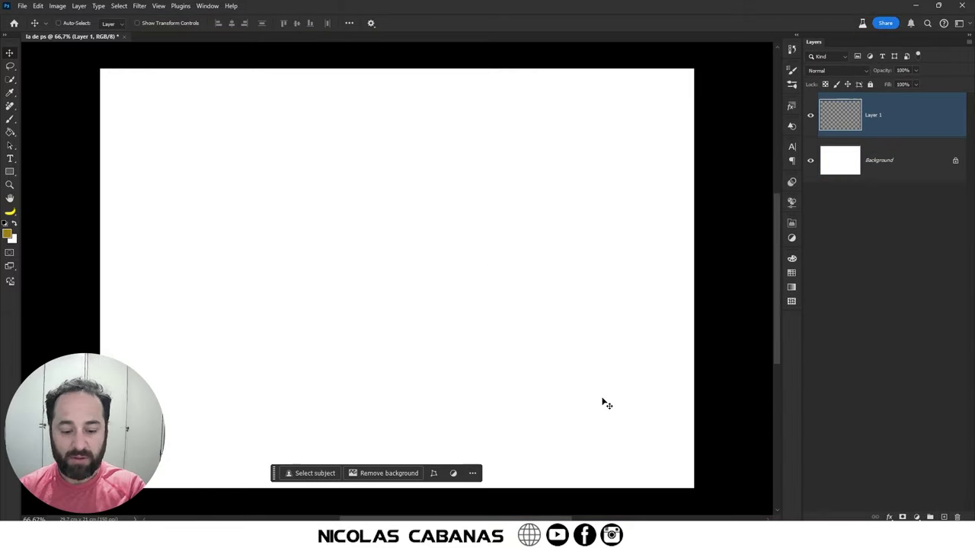
{"action": "key", "text": "b"}
{"action": "scroll", "coordinate": [432, 292], "scroll_direction": "down", "scroll_amount": 2}
{"action": "right_click", "coordinate": [427, 286], "text": "alt"}
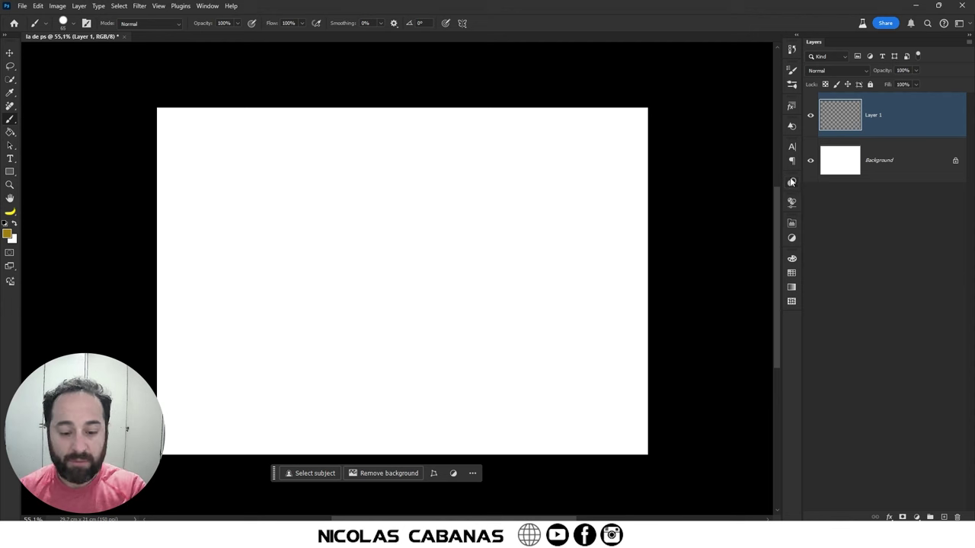
{"action": "key", "text": "F6"}
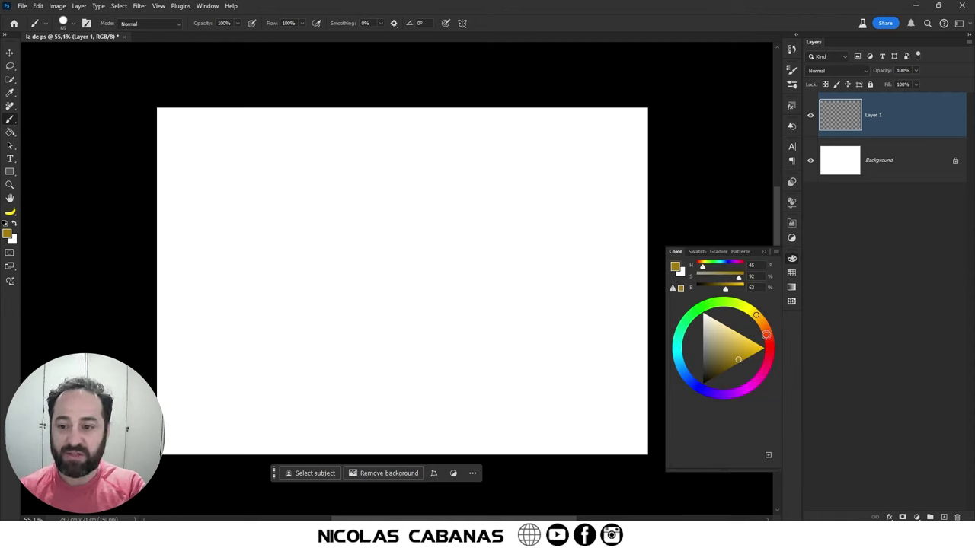
{"action": "left_click", "coordinate": [767, 330]}
{"action": "left_click", "coordinate": [716, 370]}
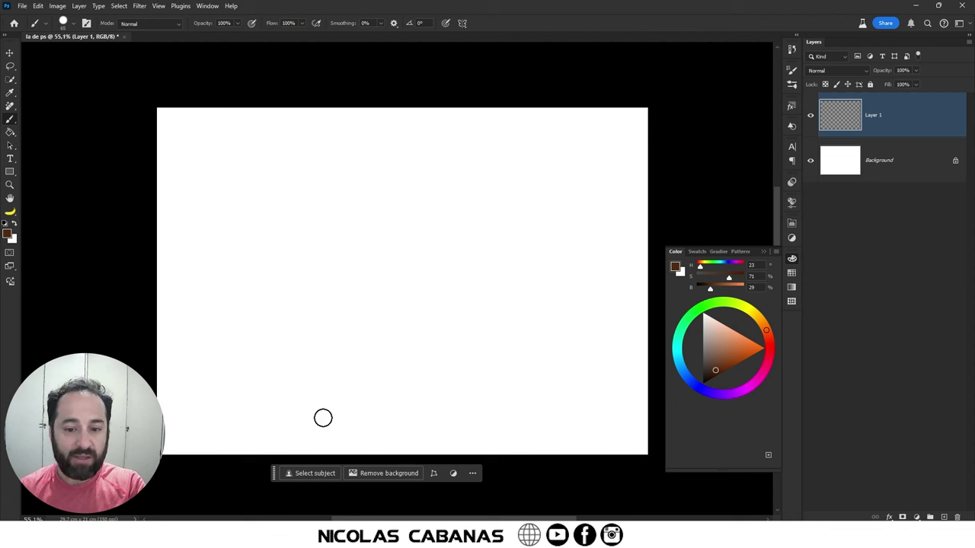
- Paint the tree trunk and branches on the left, then add an empty layer above Background
{"action": "mouse_move", "coordinate": [250, 451]}
{"action": "left_mouse_down"}
{"action": "mouse_move", "coordinate": [206, 388]}
{"action": "mouse_move", "coordinate": [187, 204]}
{"action": "mouse_move", "coordinate": [292, 238]}
{"action": "mouse_move", "coordinate": [285, 263]}
{"action": "mouse_move", "coordinate": [326, 242]}
{"action": "left_mouse_up"}
{"action": "left_click_drag", "start_coordinate": [259, 204], "coordinate": [345, 201]}
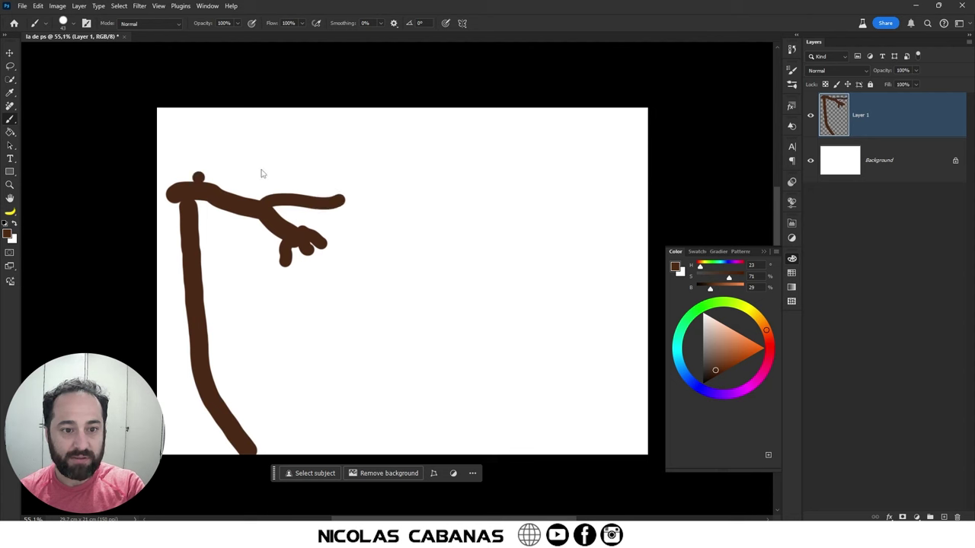
{"action": "left_click_drag", "start_coordinate": [195, 177], "coordinate": [314, 161]}
{"action": "left_click_drag", "start_coordinate": [247, 153], "coordinate": [313, 128]}
{"action": "left_click", "coordinate": [236, 190]}
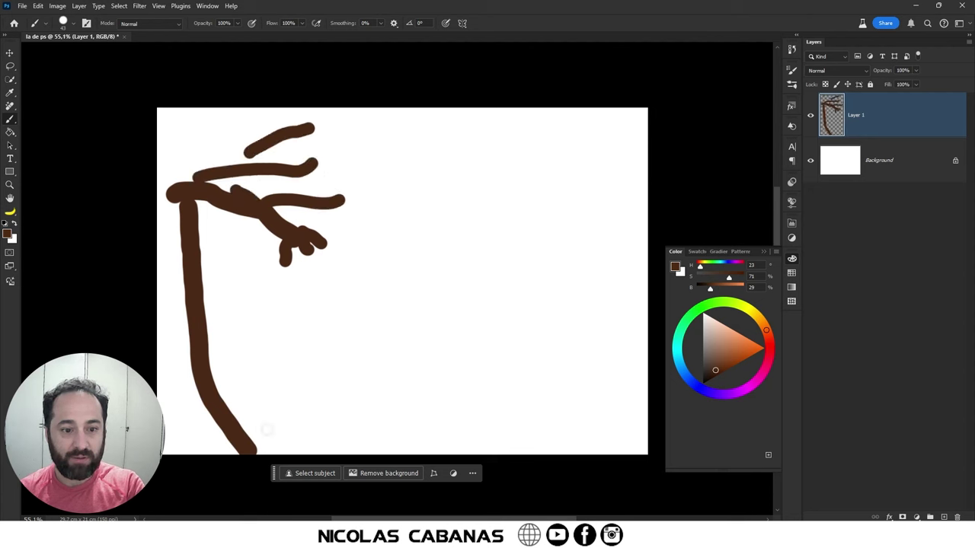
{"action": "left_click", "coordinate": [877, 188]}
{"action": "left_click", "coordinate": [883, 181]}
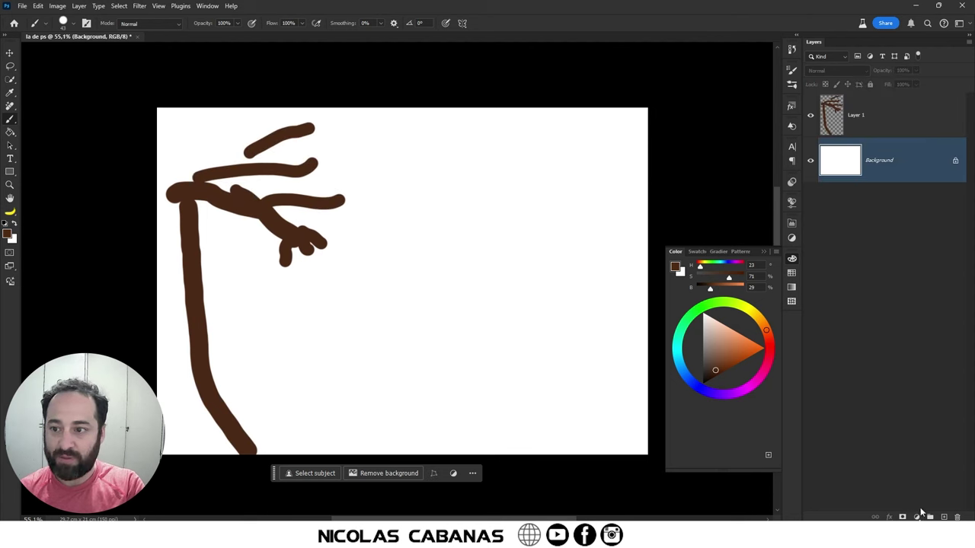
{"action": "left_click", "coordinate": [930, 517]}
{"action": "left_click", "coordinate": [702, 378]}
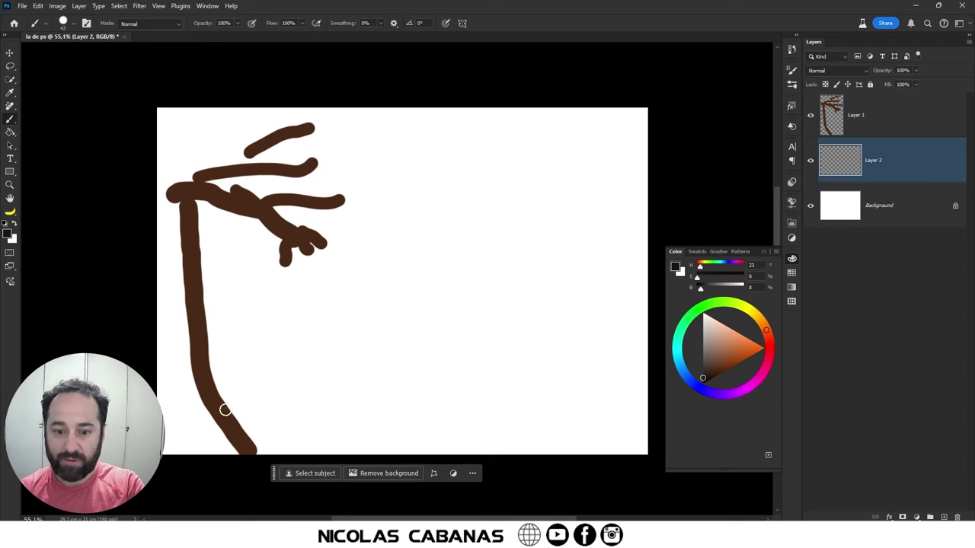
- Paint a green ground band of wide strokes across the bottom on Layer 2
{"action": "left_click_drag", "start_coordinate": [209, 383], "coordinate": [632, 383]}
{"action": "key", "text": "ctrl+z"}
{"action": "left_click", "coordinate": [720, 303]}
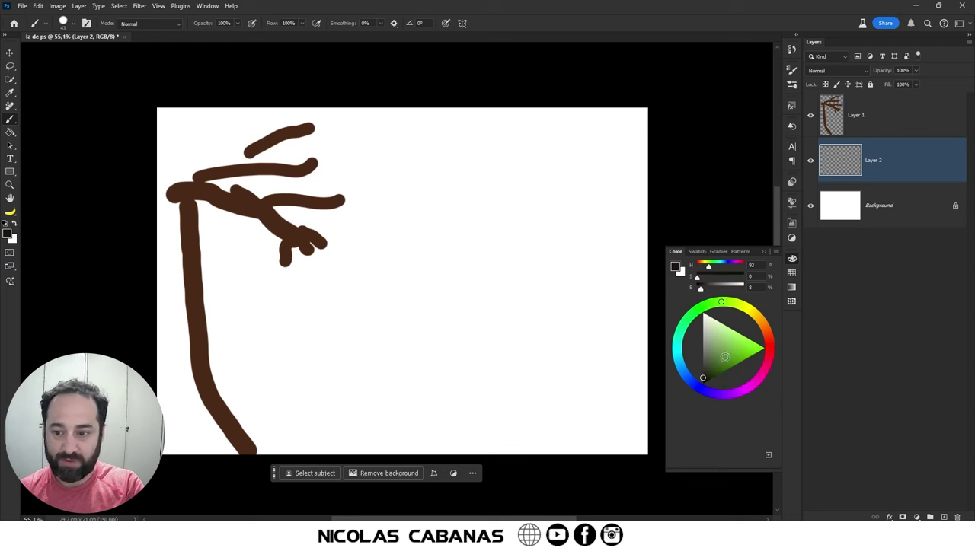
{"action": "left_click", "coordinate": [711, 371]}
{"action": "left_click_drag", "start_coordinate": [711, 371], "coordinate": [716, 361]}
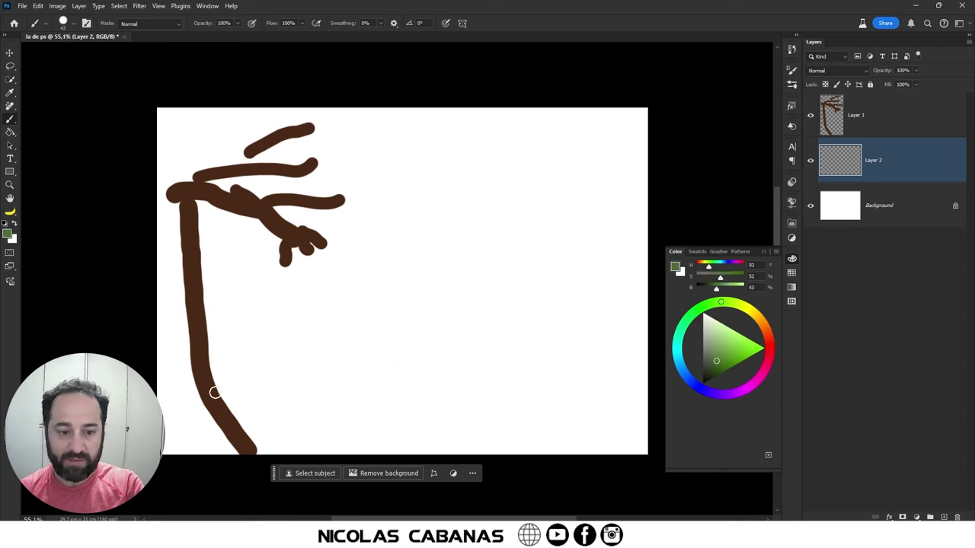
{"action": "left_click_drag", "start_coordinate": [215, 392], "coordinate": [548, 389]}
{"action": "left_click_drag", "start_coordinate": [214, 374], "coordinate": [647, 374]}
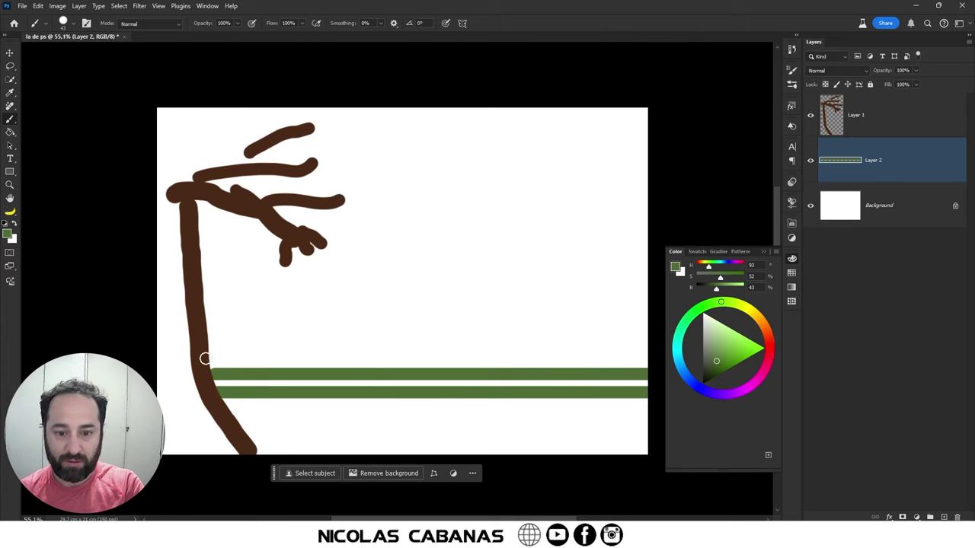
{"action": "left_click_drag", "start_coordinate": [204, 361], "coordinate": [647, 361]}
{"action": "mouse_move", "coordinate": [279, 403]}
{"action": "left_mouse_down"}
{"action": "mouse_move", "coordinate": [658, 409]}
{"action": "mouse_move", "coordinate": [293, 405]}
{"action": "left_mouse_up"}
- Widen the tree trunk's base with sampled brown on Layer 1, then pick a tan colour
{"action": "key", "text": "alt+bracketright"}
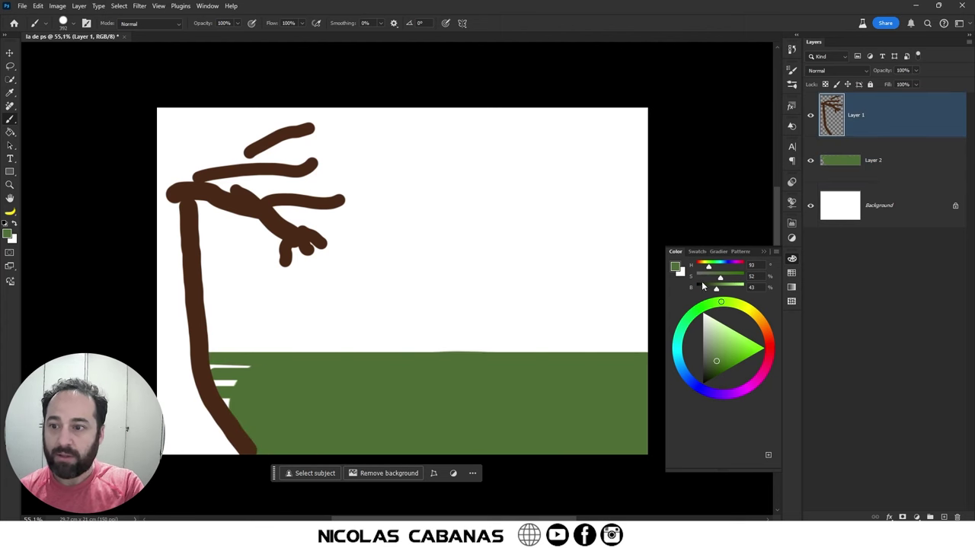
{"action": "left_click", "coordinate": [209, 392], "text": "alt"}
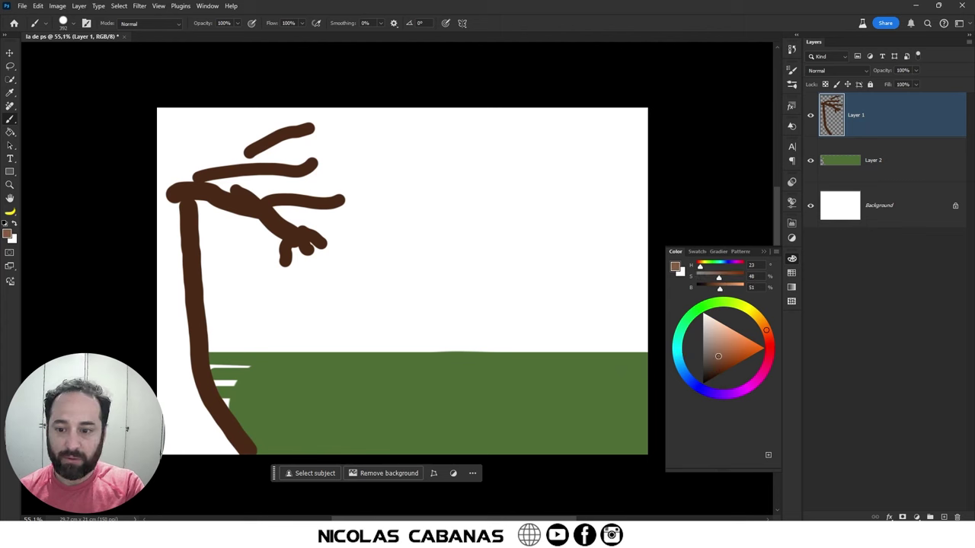
{"action": "left_click", "coordinate": [229, 426], "text": "alt"}
{"action": "mouse_move", "coordinate": [206, 479]}
{"action": "left_mouse_down"}
{"action": "mouse_move", "coordinate": [159, 408]}
{"action": "mouse_move", "coordinate": [130, 279]}
{"action": "mouse_move", "coordinate": [131, 190]}
{"action": "left_mouse_up"}
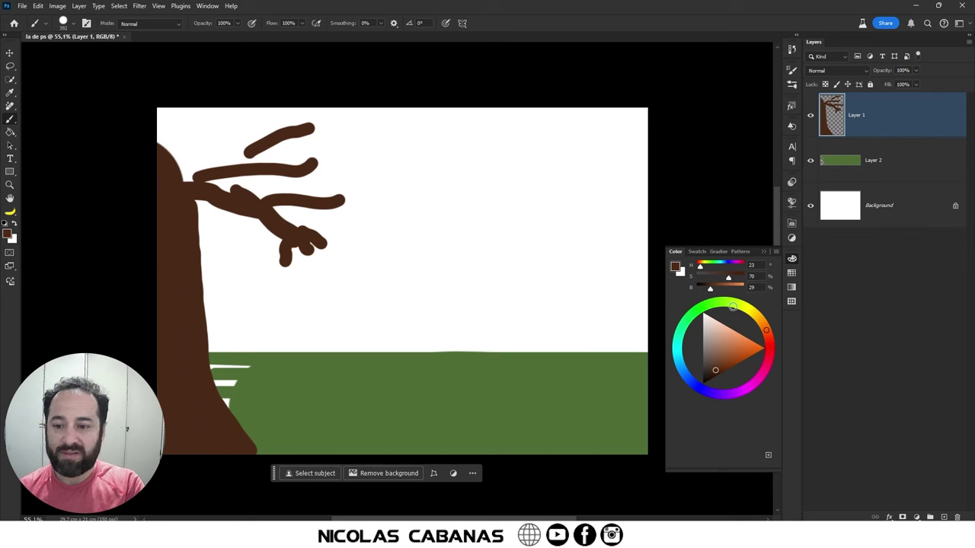
{"action": "left_click", "coordinate": [728, 303]}
{"action": "left_click", "coordinate": [759, 318]}
{"action": "left_click", "coordinate": [725, 354]}
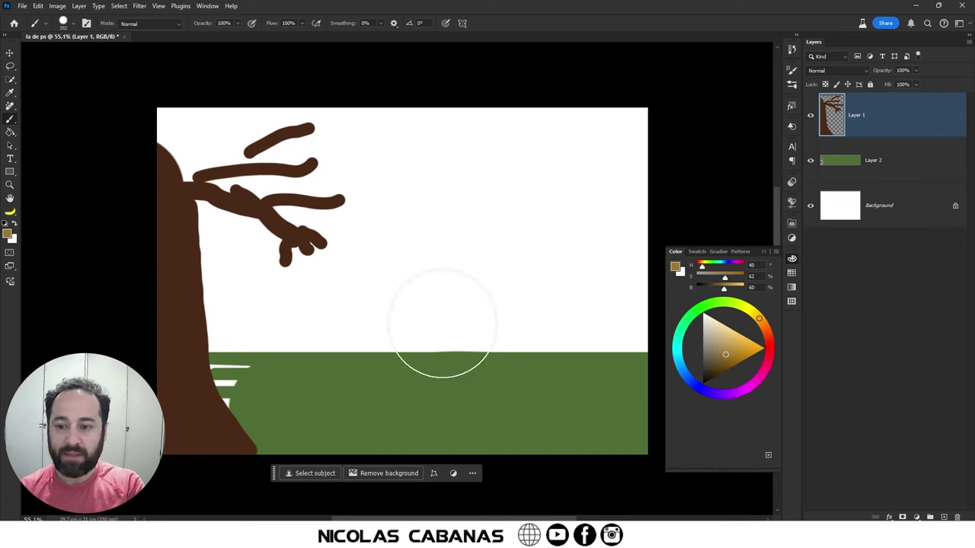
{"action": "left_click", "coordinate": [907, 162]}
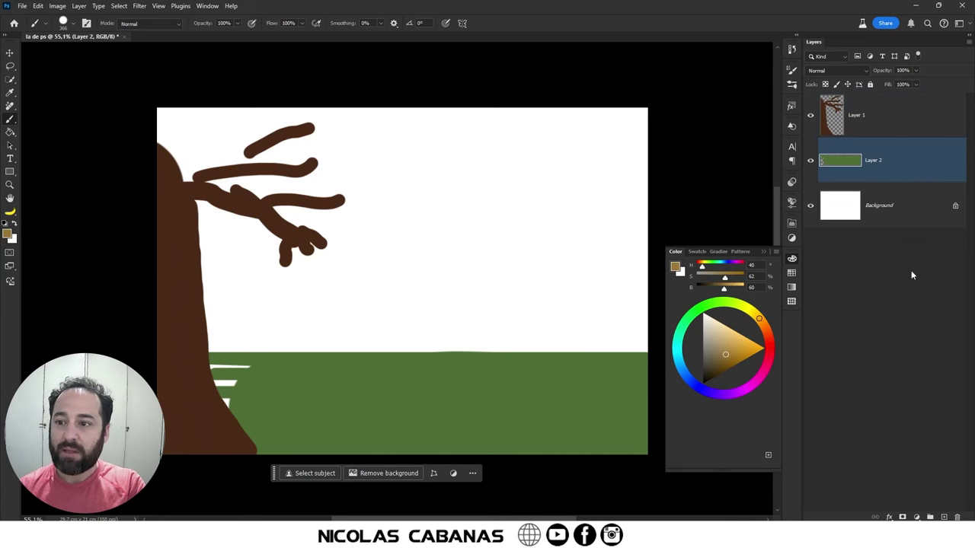
- Paint a tan foliage crown around the branches on Layer 3, then add Layer 4 above it
{"action": "left_click", "coordinate": [942, 517]}
{"action": "mouse_move", "coordinate": [198, 213]}
{"action": "left_mouse_down"}
{"action": "mouse_move", "coordinate": [188, 219]}
{"action": "mouse_move", "coordinate": [352, 194]}
{"action": "mouse_move", "coordinate": [300, 107]}
{"action": "left_mouse_up"}
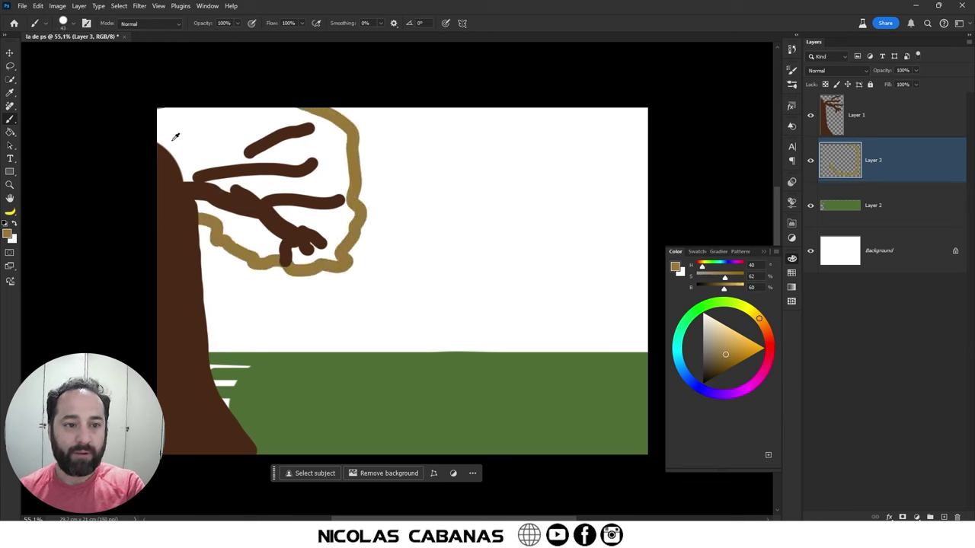
{"action": "mouse_move", "coordinate": [175, 136]}
{"action": "left_mouse_down"}
{"action": "mouse_move", "coordinate": [189, 145]}
{"action": "mouse_move", "coordinate": [211, 135]}
{"action": "mouse_move", "coordinate": [316, 141]}
{"action": "mouse_move", "coordinate": [320, 234]}
{"action": "mouse_move", "coordinate": [261, 188]}
{"action": "left_mouse_up"}
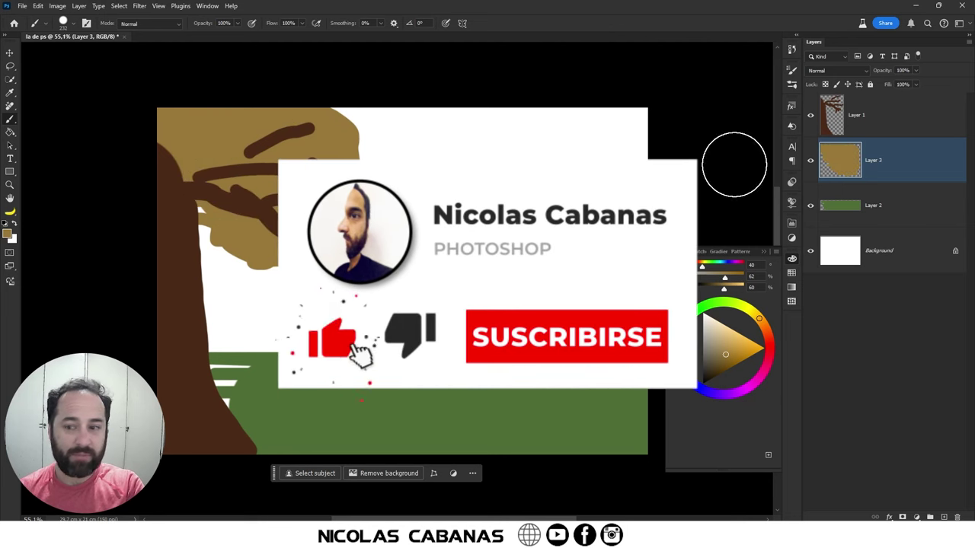
{"action": "left_click", "coordinate": [873, 205]}
{"action": "left_click", "coordinate": [322, 414], "text": "alt"}
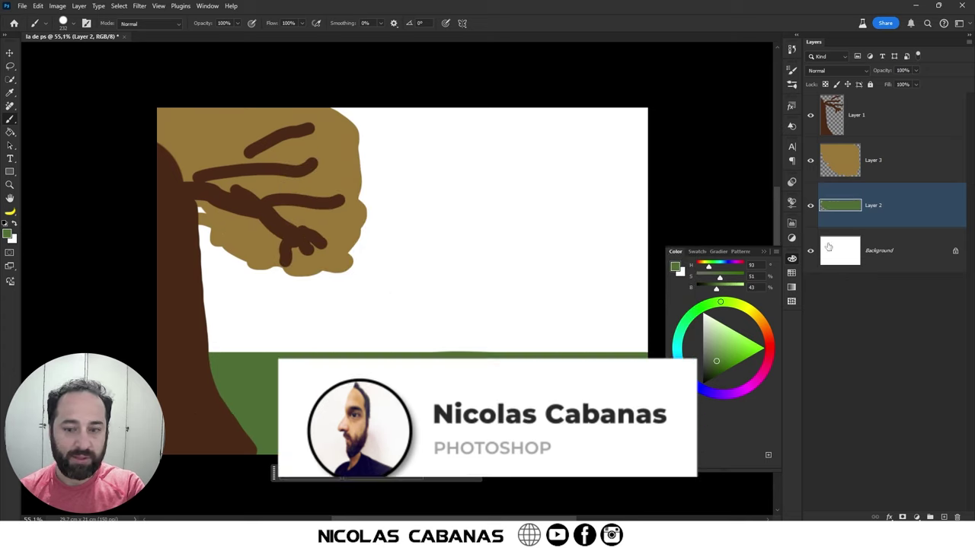
{"action": "key", "text": "alt+bracketright"}
{"action": "left_click", "coordinate": [942, 517]}
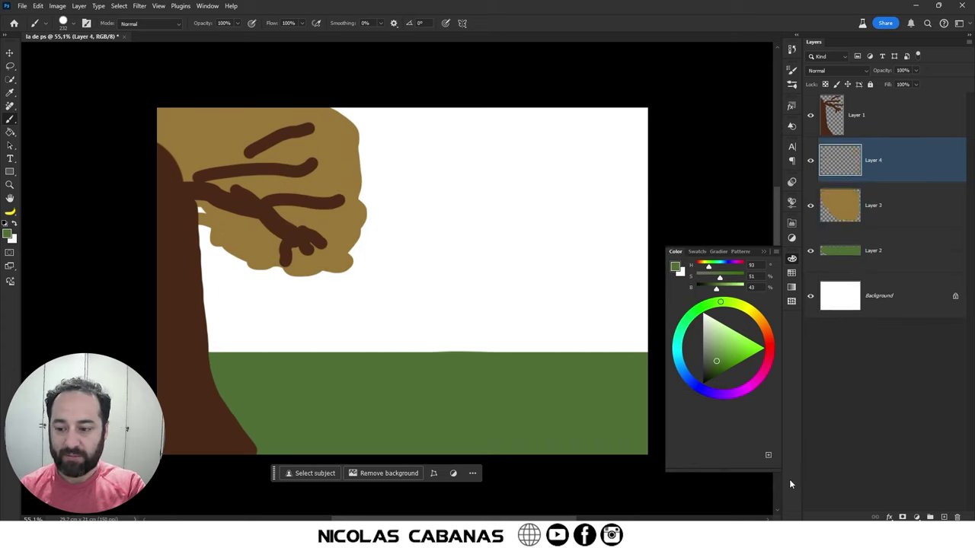
- Paint a vivid orange pumpkin on the grass on Layer 4, then add Layer 5 on top
{"action": "left_click", "coordinate": [769, 331]}
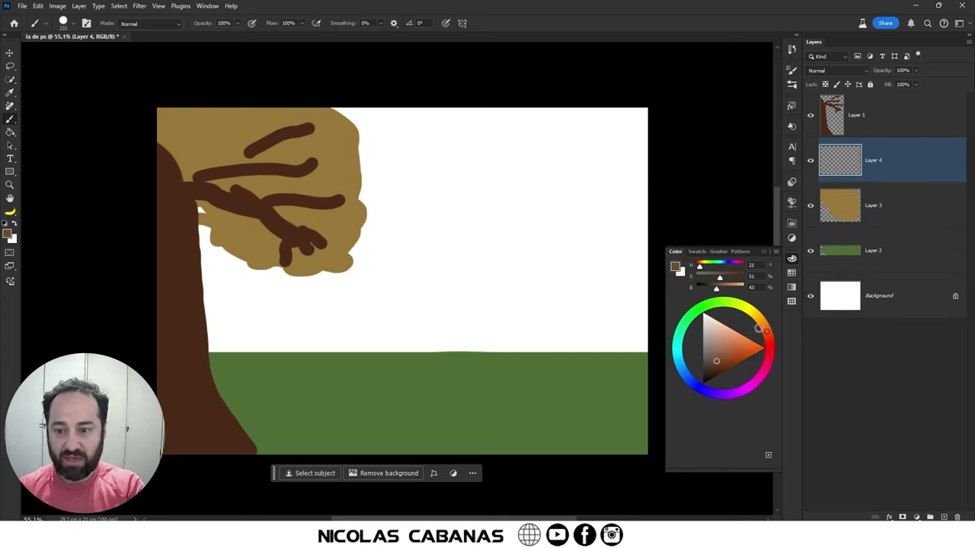
{"action": "mouse_move", "coordinate": [758, 328]}
{"action": "left_mouse_down"}
{"action": "mouse_move", "coordinate": [745, 337]}
{"action": "mouse_move", "coordinate": [761, 349]}
{"action": "left_mouse_up"}
{"action": "mouse_move", "coordinate": [295, 385]}
{"action": "left_mouse_down"}
{"action": "mouse_move", "coordinate": [315, 380]}
{"action": "mouse_move", "coordinate": [283, 392]}
{"action": "mouse_move", "coordinate": [359, 359]}
{"action": "mouse_move", "coordinate": [381, 390]}
{"action": "left_mouse_up"}
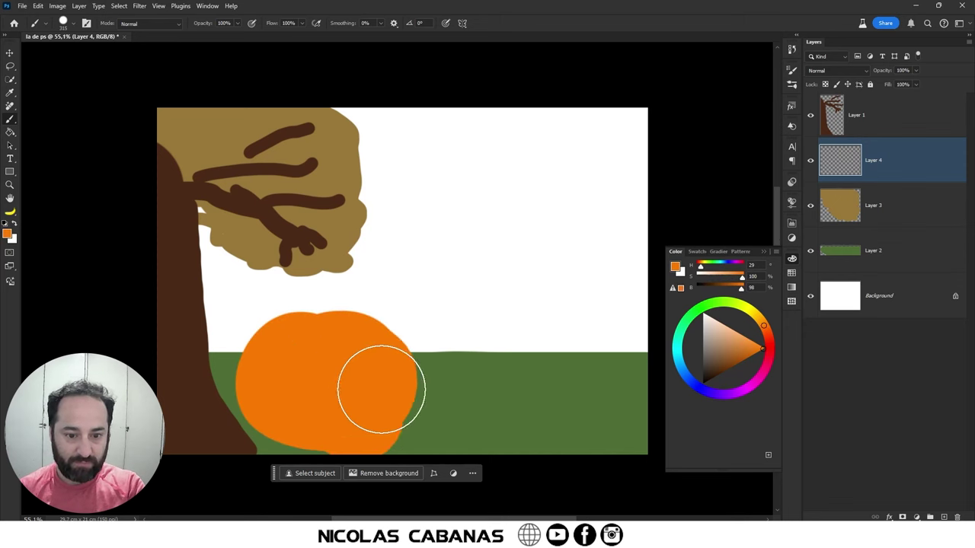
{"action": "key", "text": "ctrl+z"}
{"action": "mouse_move", "coordinate": [315, 353]}
{"action": "left_mouse_down"}
{"action": "mouse_move", "coordinate": [316, 372]}
{"action": "mouse_move", "coordinate": [371, 362]}
{"action": "mouse_move", "coordinate": [383, 370]}
{"action": "mouse_move", "coordinate": [370, 354]}
{"action": "mouse_move", "coordinate": [318, 342]}
{"action": "mouse_move", "coordinate": [345, 406]}
{"action": "mouse_move", "coordinate": [405, 398]}
{"action": "left_mouse_up"}
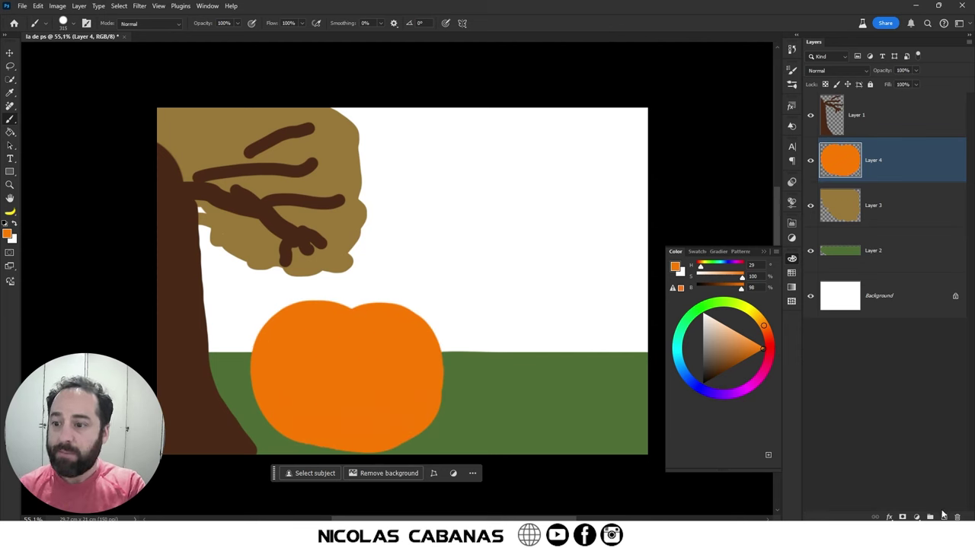
{"action": "left_click", "coordinate": [910, 396]}
{"action": "left_click", "coordinate": [942, 517]}
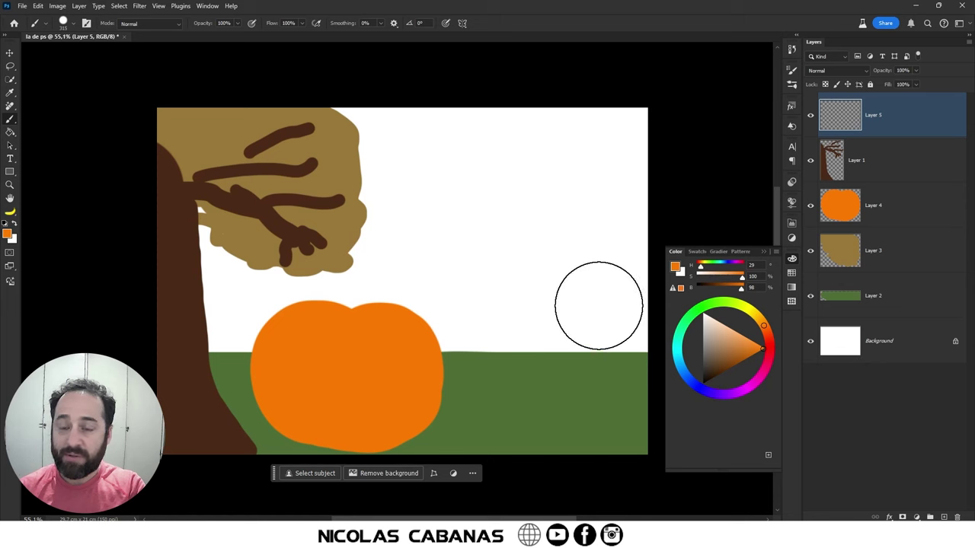
- Stamp a large cyan moon at top right and add a new layer above the tree layer
{"action": "left_click", "coordinate": [677, 346]}
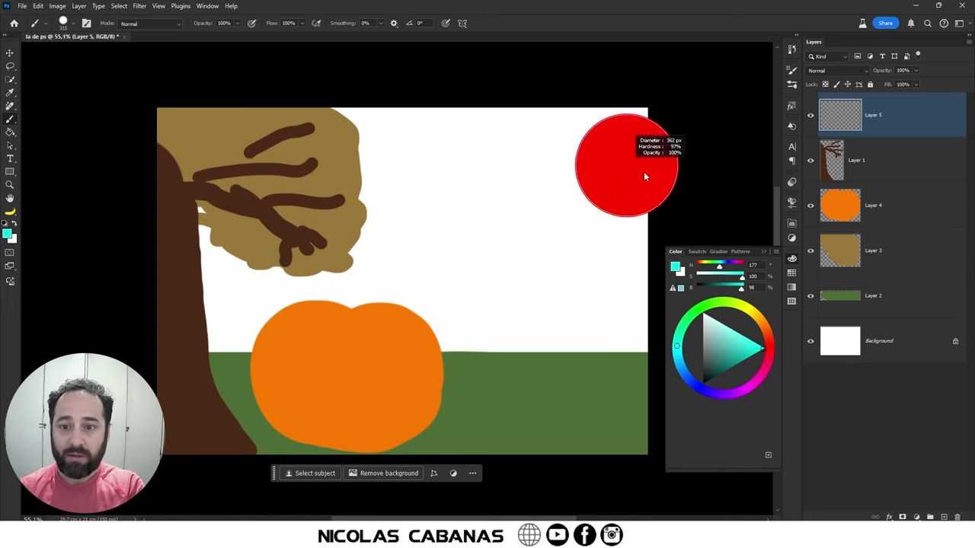
{"action": "left_click", "coordinate": [637, 149]}
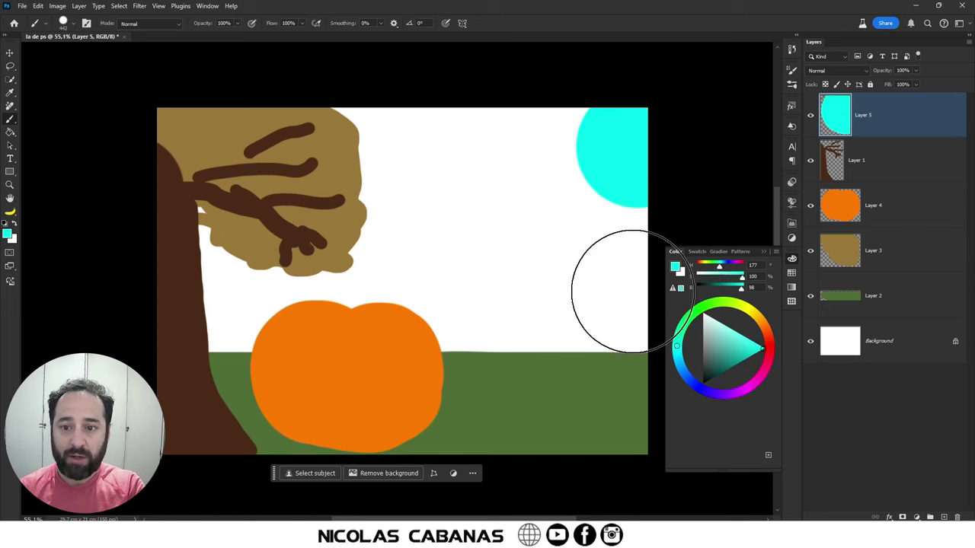
{"action": "left_click", "coordinate": [875, 179]}
{"action": "left_click", "coordinate": [942, 517]}
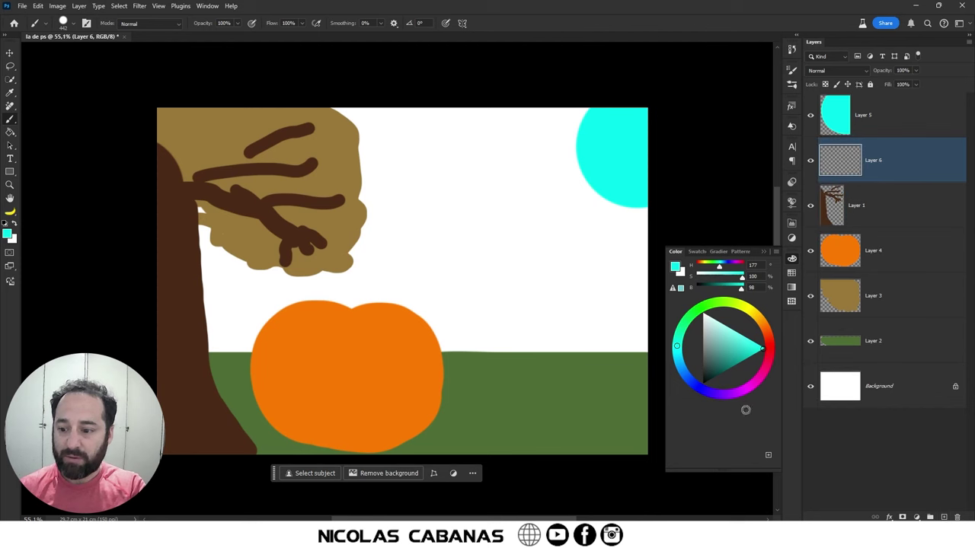
- Outline the magenta house walls and roof line, moving its layer just above Background
{"action": "left_click", "coordinate": [751, 393]}
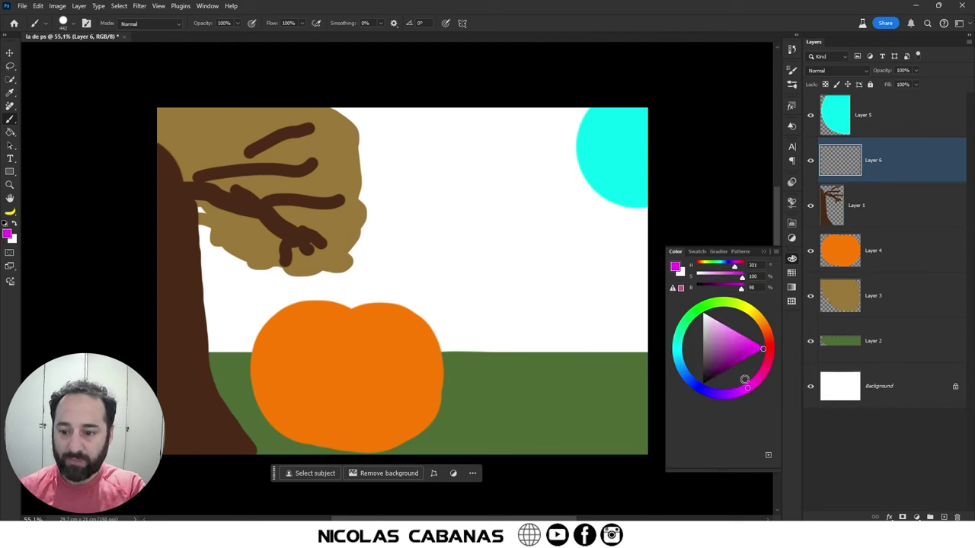
{"action": "left_click_drag", "start_coordinate": [403, 304], "coordinate": [397, 308]}
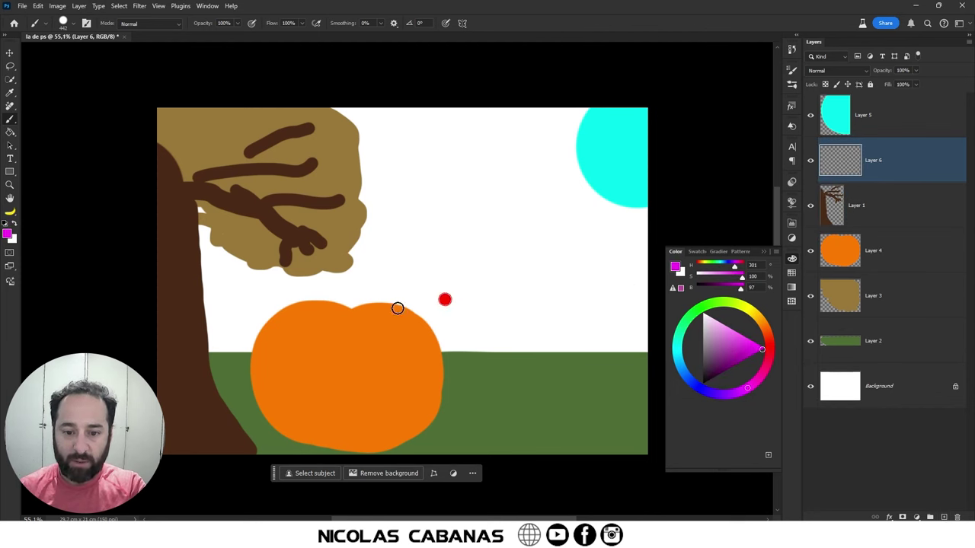
{"action": "left_click_drag", "start_coordinate": [589, 351], "coordinate": [592, 238]}
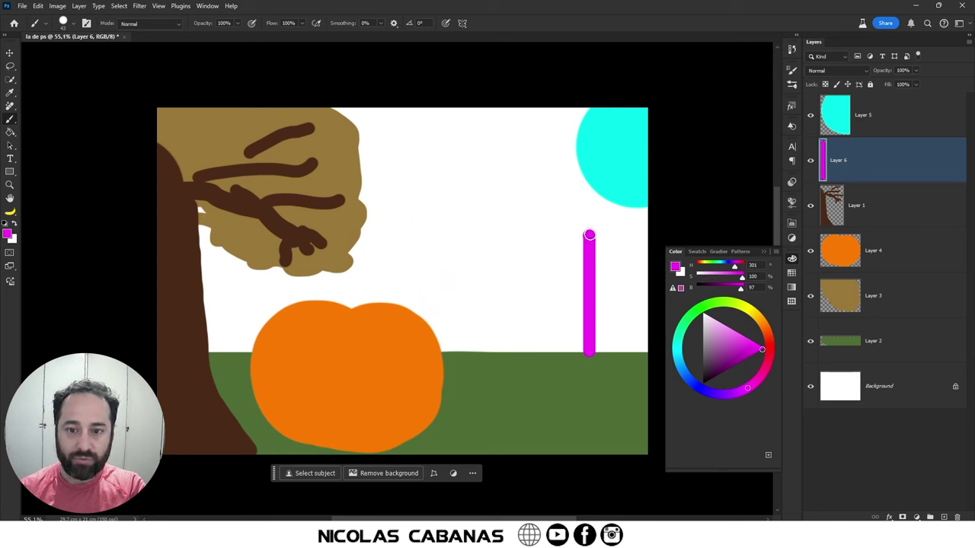
{"action": "left_click_drag", "start_coordinate": [588, 233], "coordinate": [588, 207]}
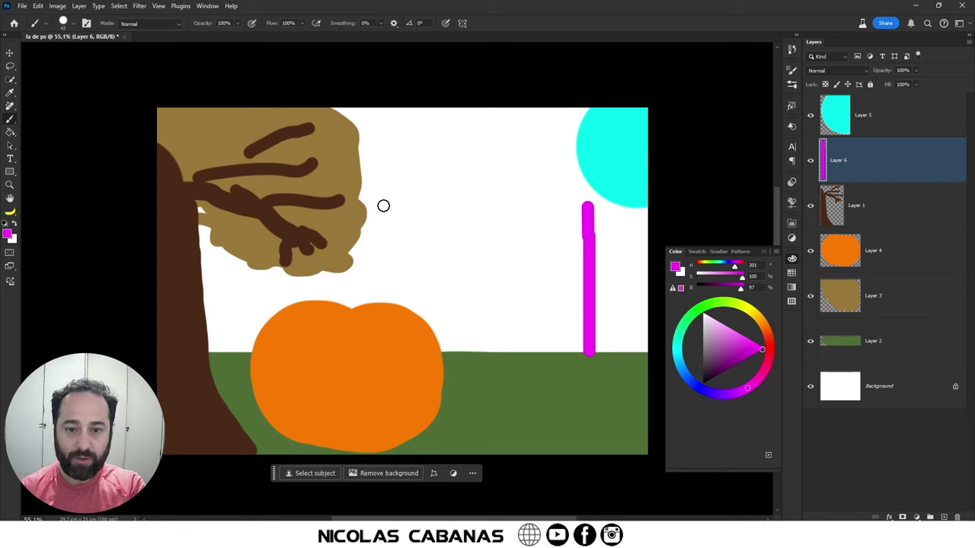
{"action": "left_click", "coordinate": [355, 179], "text": "shift"}
{"action": "left_click", "coordinate": [365, 359], "text": "shift"}
{"action": "left_click", "coordinate": [588, 356], "text": "shift"}
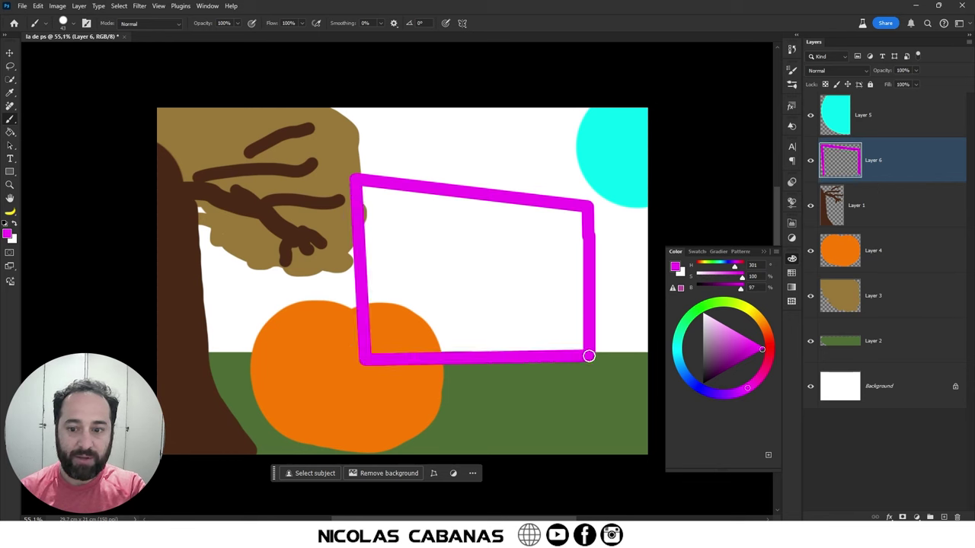
{"action": "left_click_drag", "start_coordinate": [845, 189], "coordinate": [881, 349]}
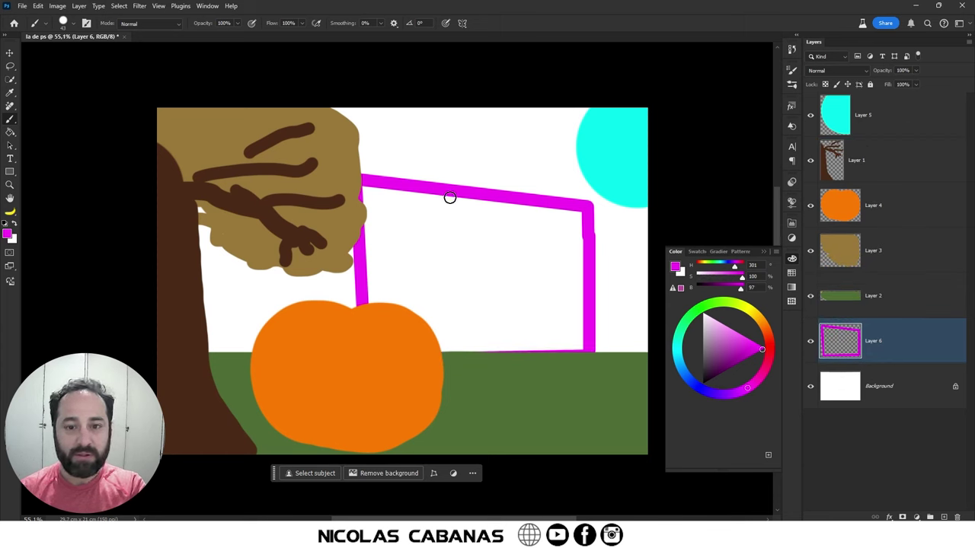
- Add the magenta tower and door outlines, then choose a larger, lighter magenta brush
{"action": "mouse_move", "coordinate": [449, 197]}
{"action": "left_mouse_down"}
{"action": "mouse_move", "coordinate": [449, 159]}
{"action": "mouse_move", "coordinate": [475, 122]}
{"action": "mouse_move", "coordinate": [492, 158]}
{"action": "left_mouse_up"}
{"action": "left_click", "coordinate": [498, 162], "text": "shift"}
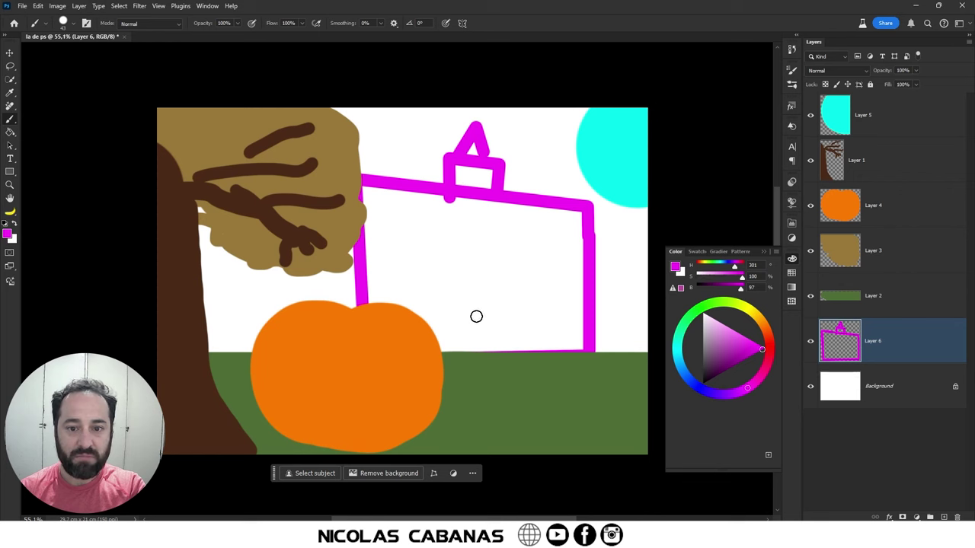
{"action": "left_click", "coordinate": [455, 272], "text": "shift"}
{"action": "left_click", "coordinate": [507, 272], "text": "shift"}
{"action": "left_click", "coordinate": [507, 342], "text": "shift"}
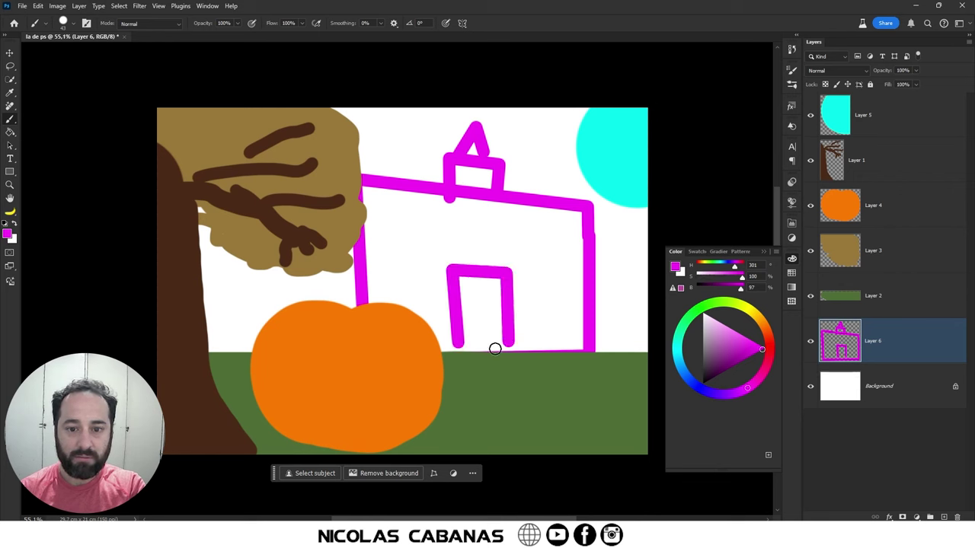
{"action": "right_click", "coordinate": [418, 281], "text": "alt"}
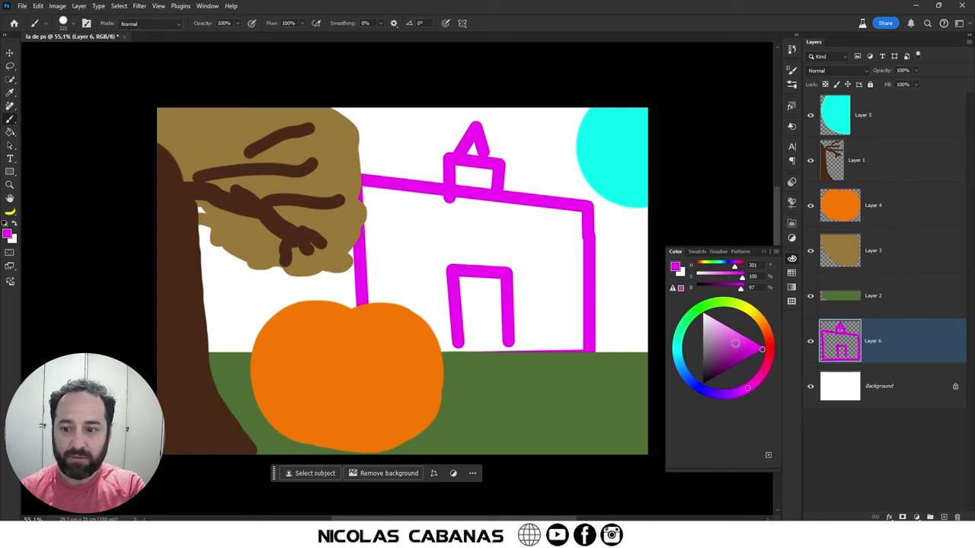
{"action": "left_click", "coordinate": [741, 342]}
{"action": "left_click", "coordinate": [821, 377]}
- Fill the house walls, roof and tower with lighter magenta on a new layer above Background
{"action": "left_click", "coordinate": [945, 517]}
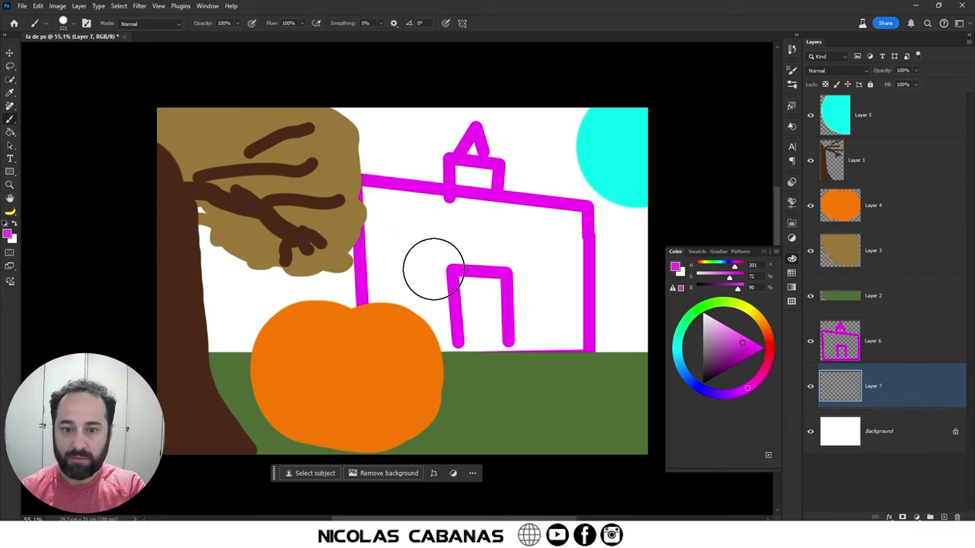
{"action": "mouse_move", "coordinate": [373, 210]}
{"action": "left_mouse_down"}
{"action": "mouse_move", "coordinate": [567, 223]}
{"action": "mouse_move", "coordinate": [470, 203]}
{"action": "mouse_move", "coordinate": [474, 176]}
{"action": "left_mouse_up"}
{"action": "mouse_move", "coordinate": [571, 233]}
{"action": "left_mouse_down"}
{"action": "mouse_move", "coordinate": [542, 341]}
{"action": "mouse_move", "coordinate": [381, 290]}
{"action": "mouse_move", "coordinate": [539, 252]}
{"action": "mouse_move", "coordinate": [411, 269]}
{"action": "mouse_move", "coordinate": [414, 317]}
{"action": "left_mouse_up"}
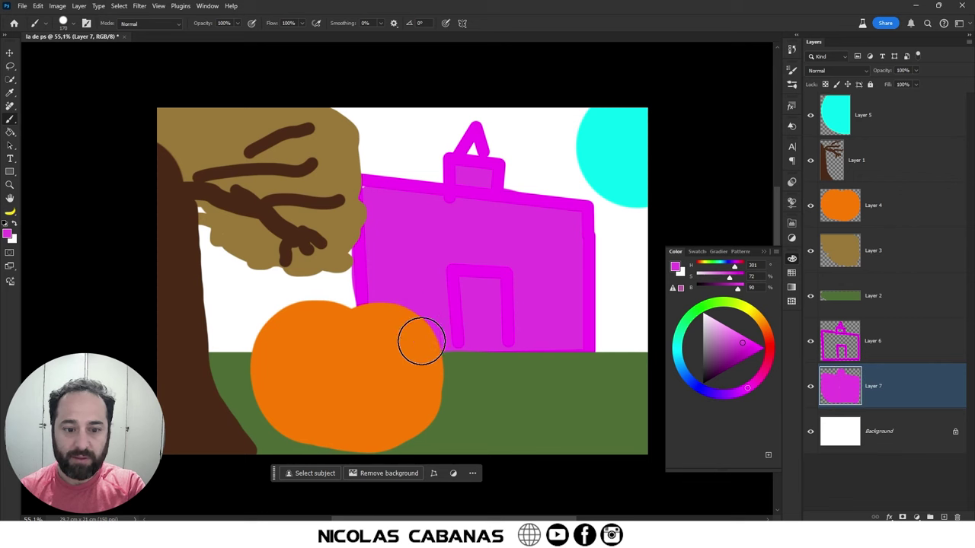
{"action": "left_click", "coordinate": [898, 206]}
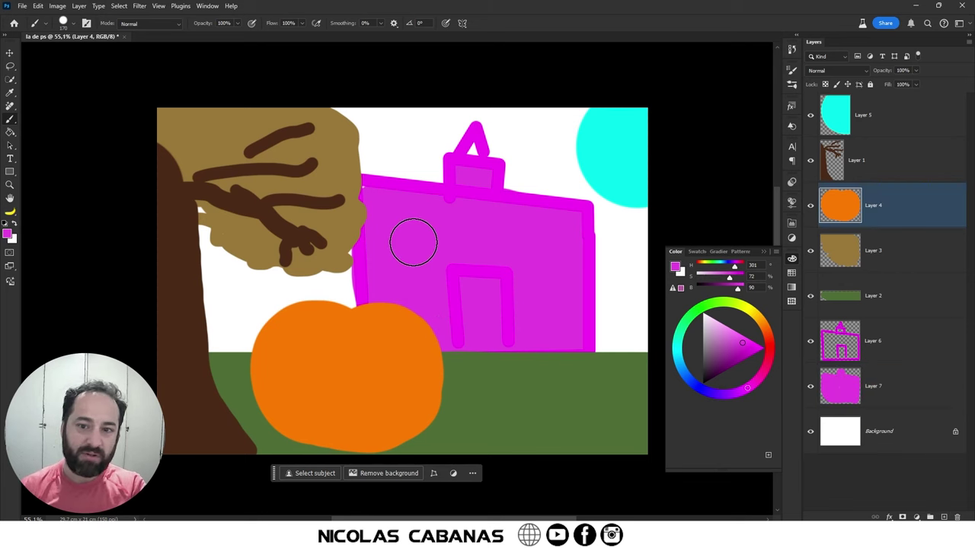
{"action": "left_click", "coordinate": [899, 373]}
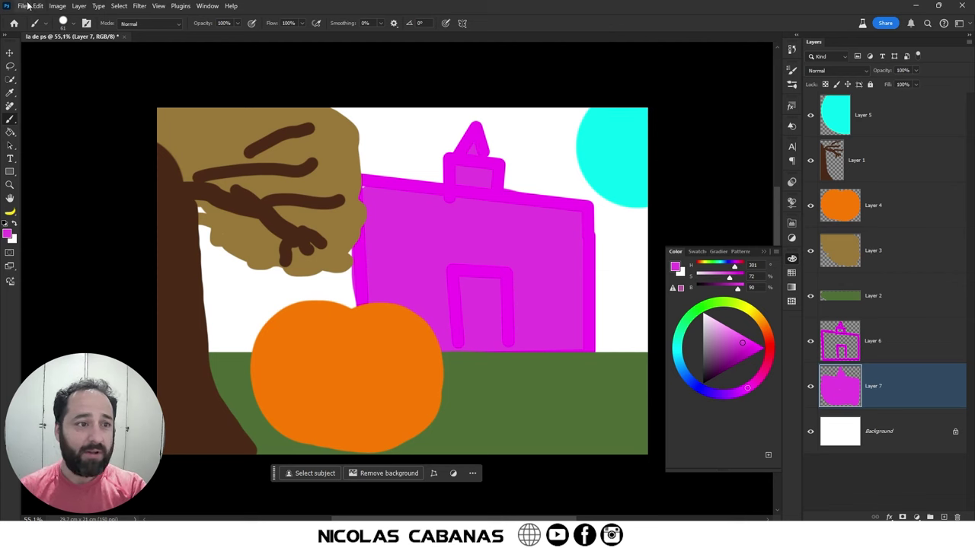
- Quick-export the finished colour sketch as a PNG to the Escritorio folder
{"action": "left_click", "coordinate": [25, 6]}
{"action": "mouse_move", "coordinate": [35, 218]}
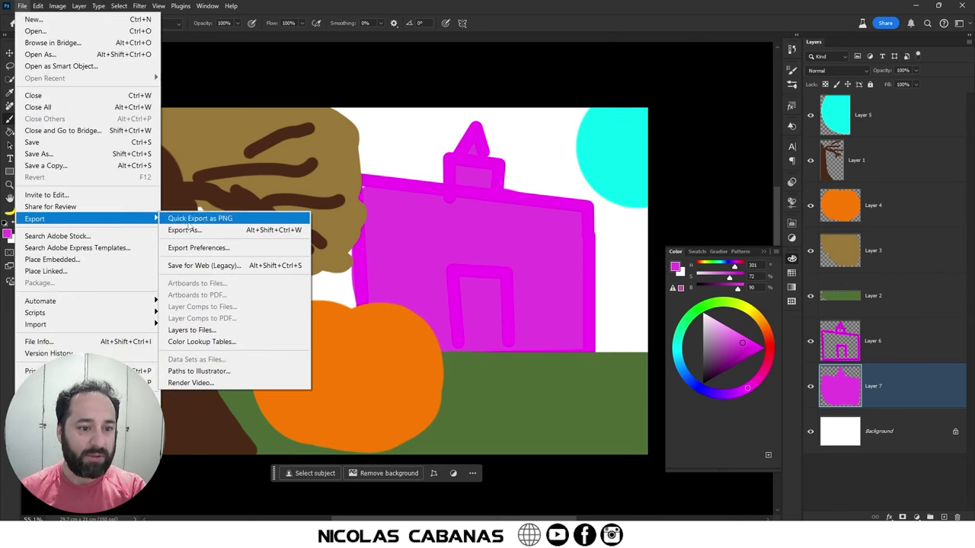
{"action": "left_click", "coordinate": [188, 221]}
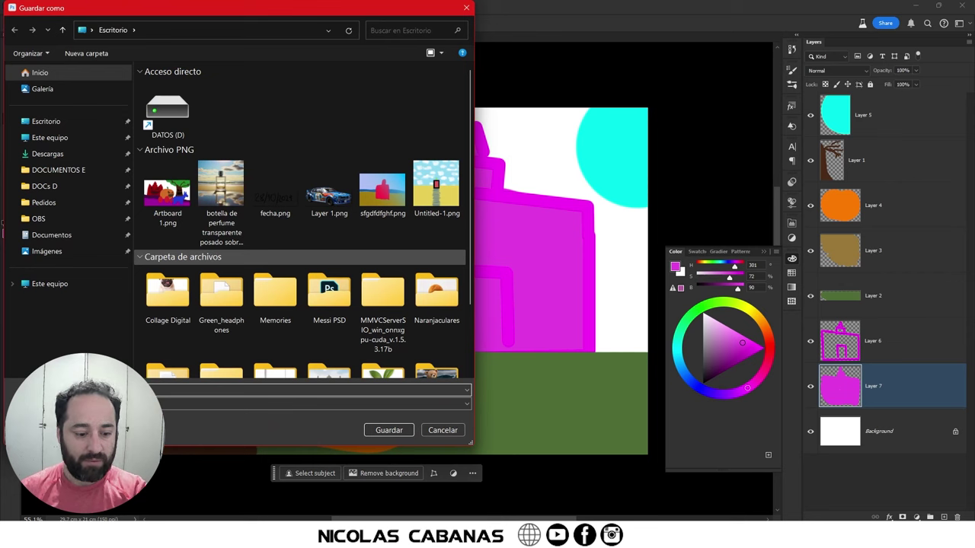
{"action": "left_click", "coordinate": [388, 430]}
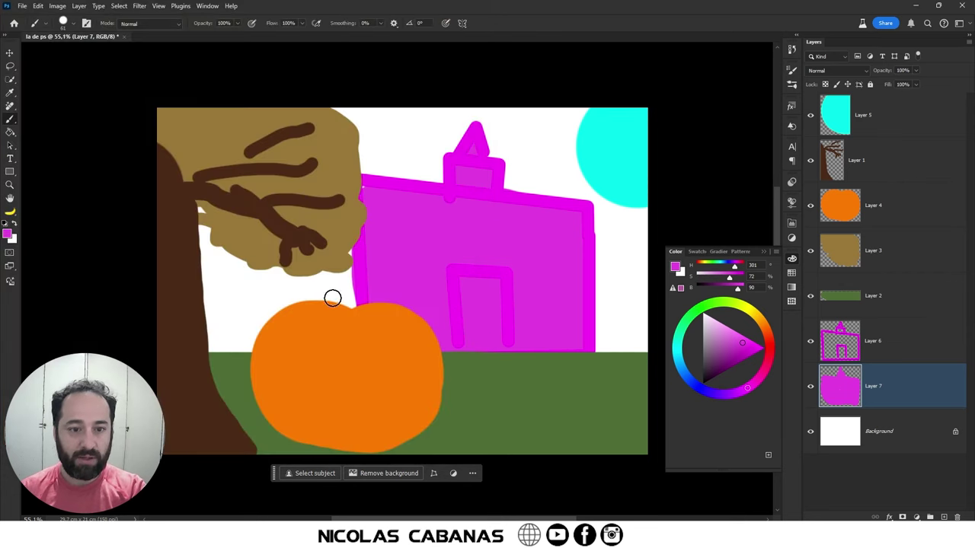
{"action": "left_click", "coordinate": [38, 6]}
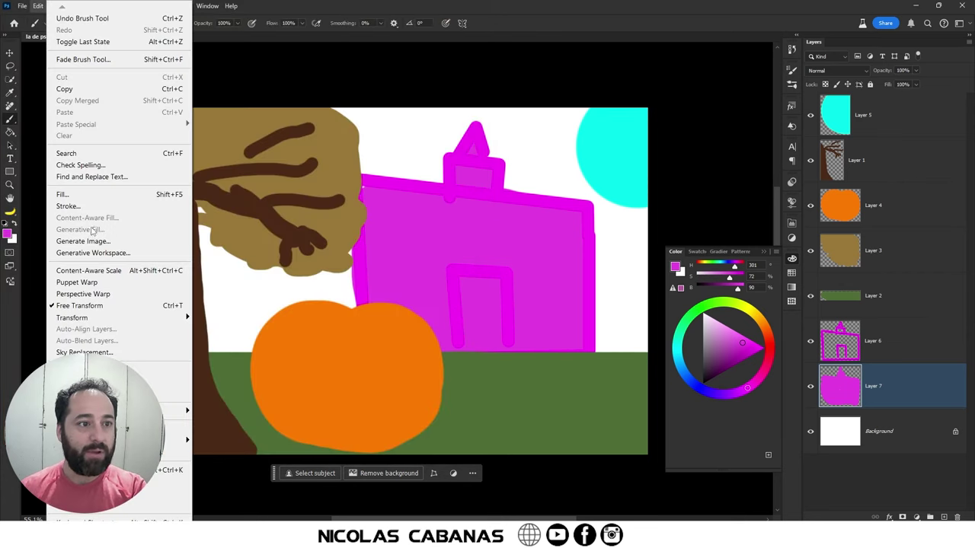
- Launch the Generative Workspace and glance at its reference image options
{"action": "left_click", "coordinate": [112, 257]}
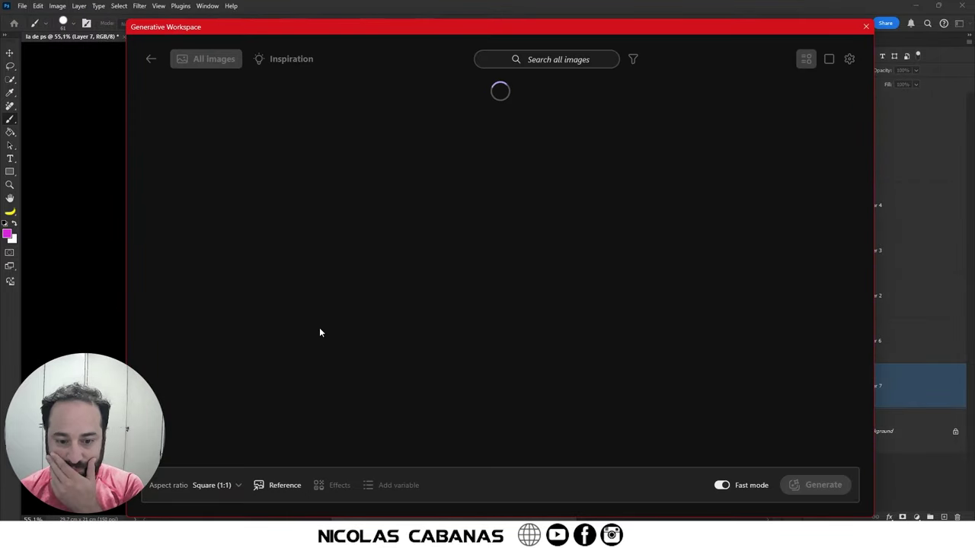
{"action": "left_click", "coordinate": [294, 487]}
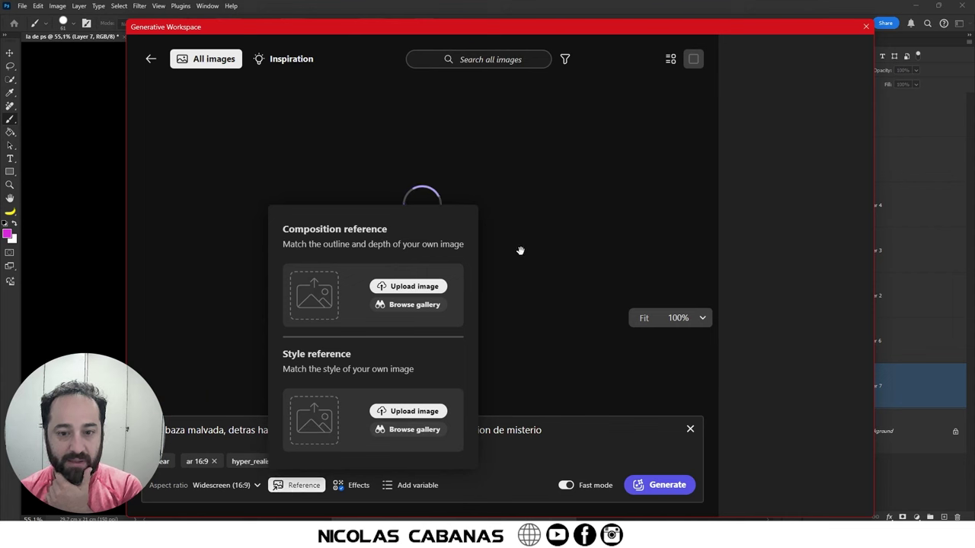
{"action": "left_click", "coordinate": [619, 445]}
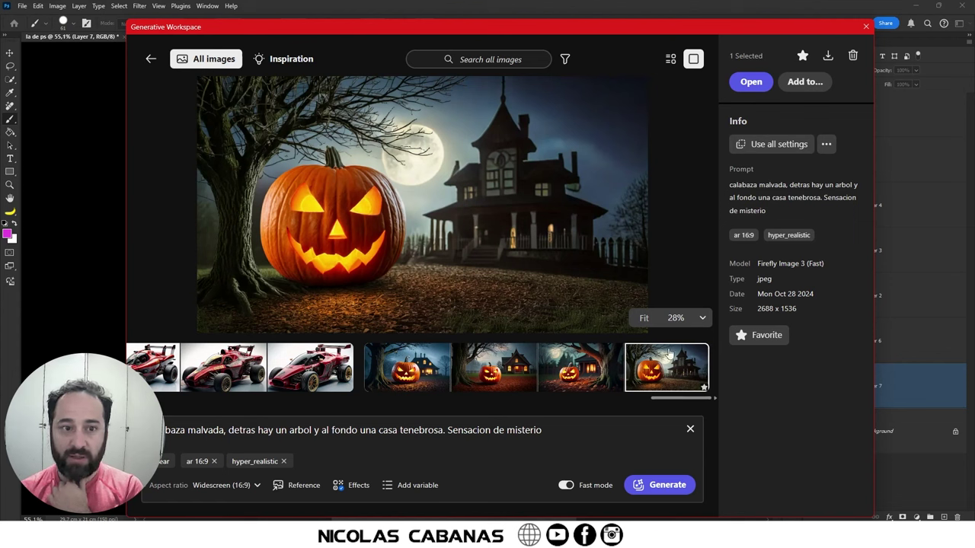
- In list view, set the fourth haunted-pumpkin image as the composition reference
{"action": "left_click", "coordinate": [669, 59]}
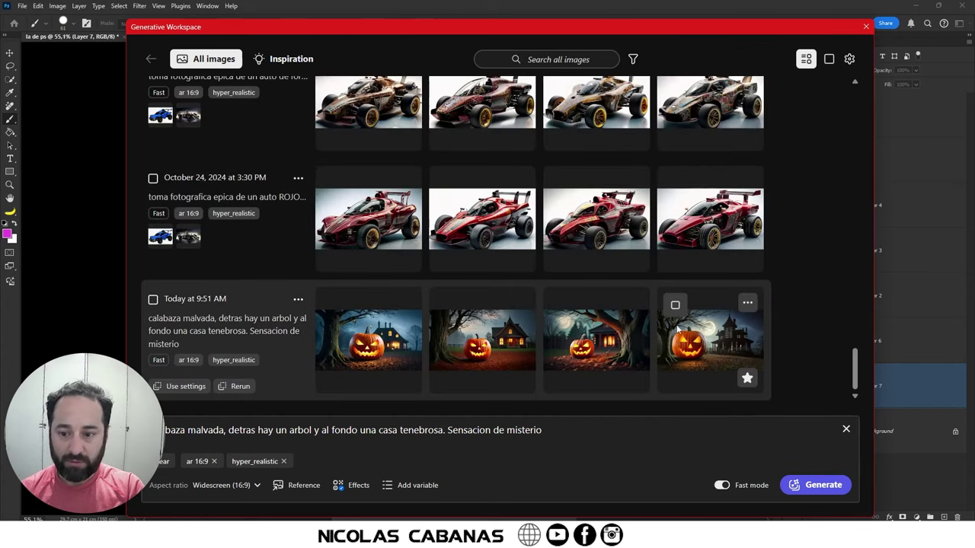
{"action": "left_click", "coordinate": [674, 304]}
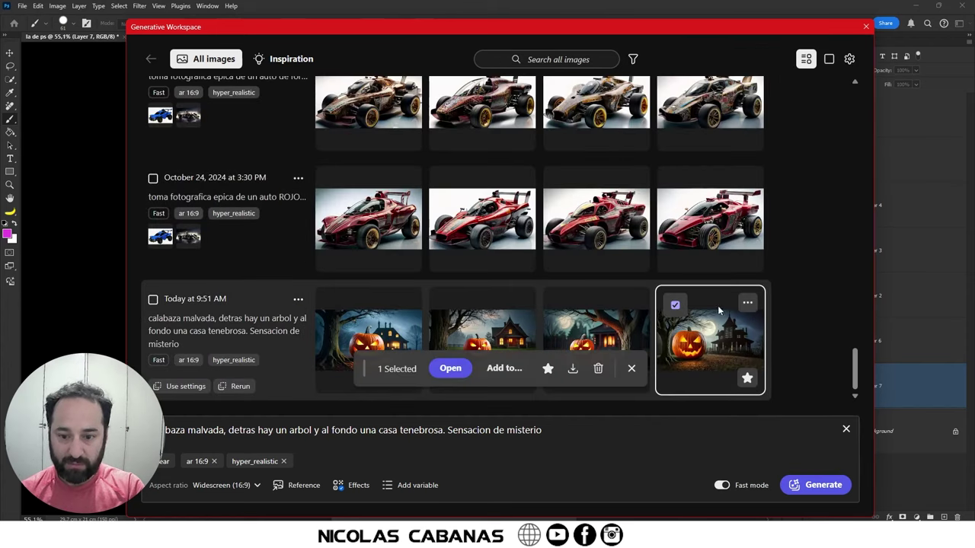
{"action": "left_click", "coordinate": [747, 302]}
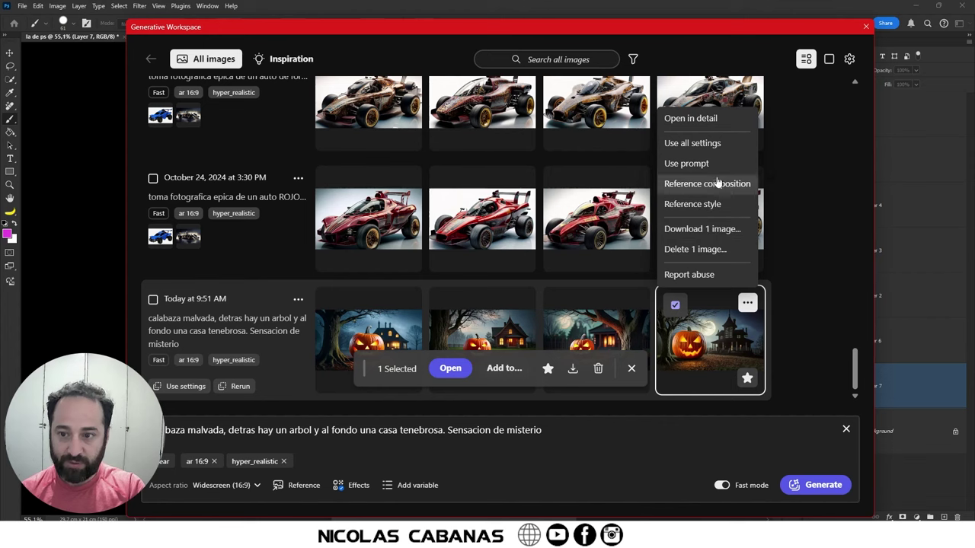
{"action": "left_click", "coordinate": [716, 204]}
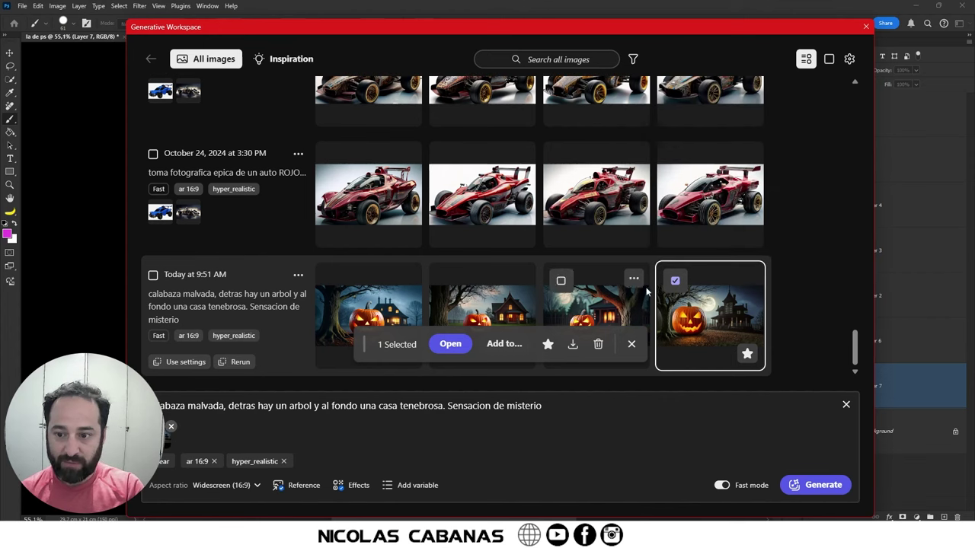
{"action": "left_click", "coordinate": [631, 343]}
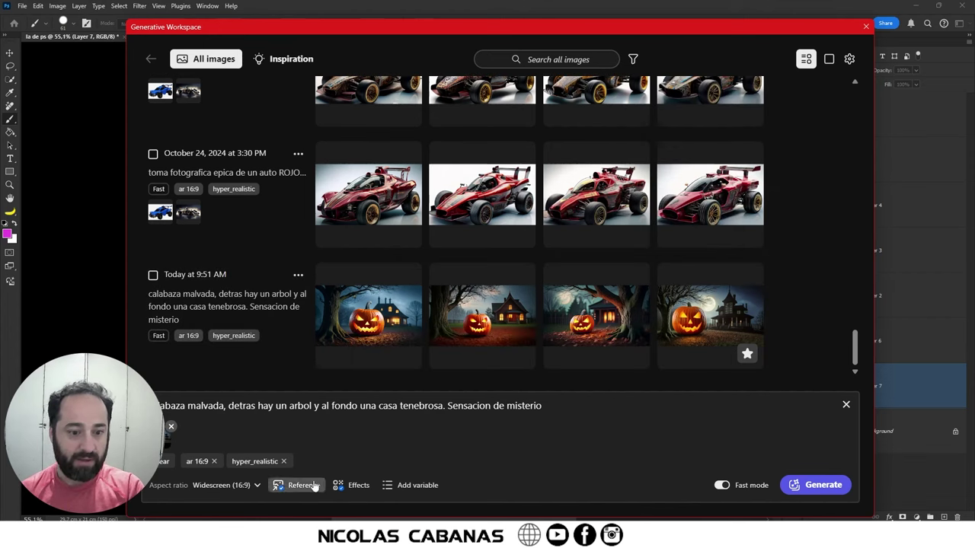
- Upload the 12345.png sketch from the desktop as the prompt's composition reference
{"action": "left_click", "coordinate": [351, 492]}
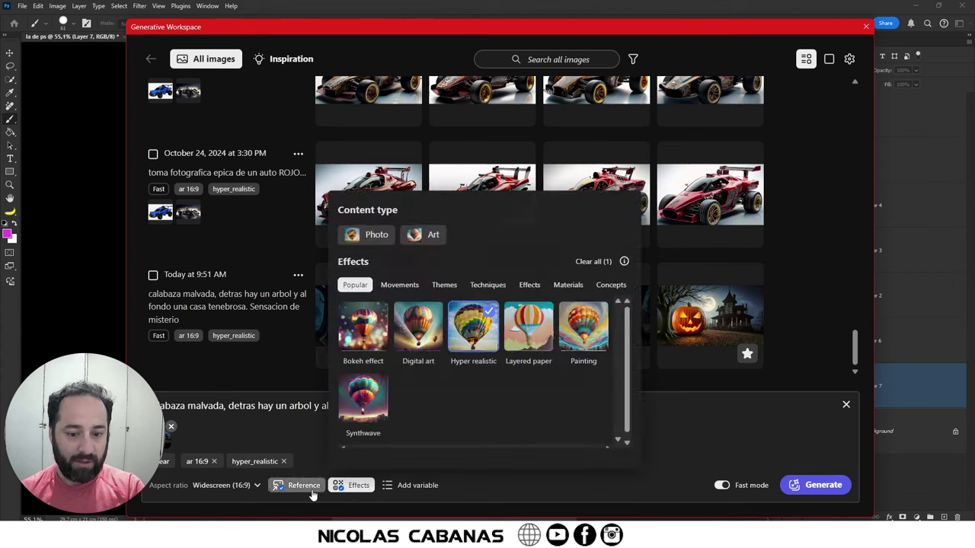
{"action": "left_click", "coordinate": [300, 485]}
{"action": "left_click", "coordinate": [396, 247]}
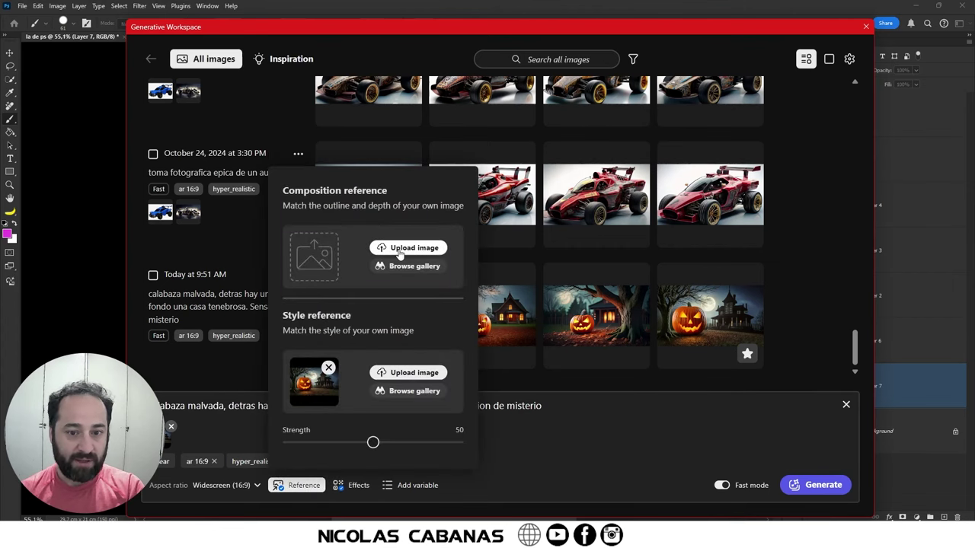
{"action": "left_click", "coordinate": [297, 400]}
{"action": "key", "text": "Down"}
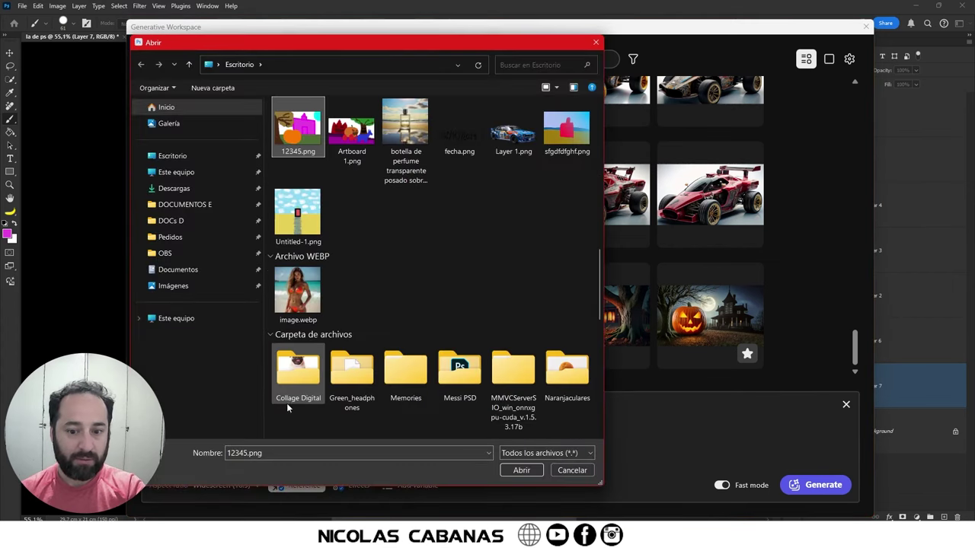
{"action": "left_click", "coordinate": [510, 466]}
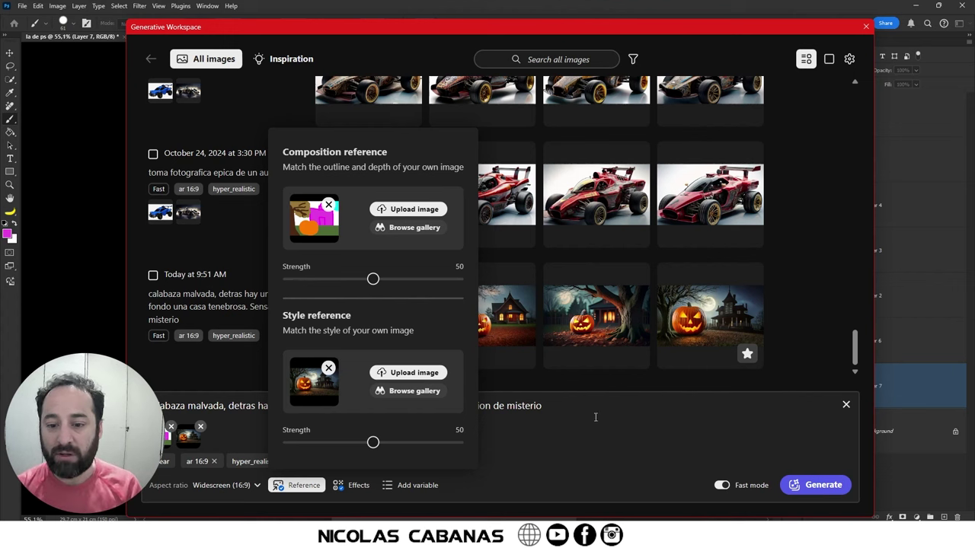
{"action": "left_click", "coordinate": [502, 381]}
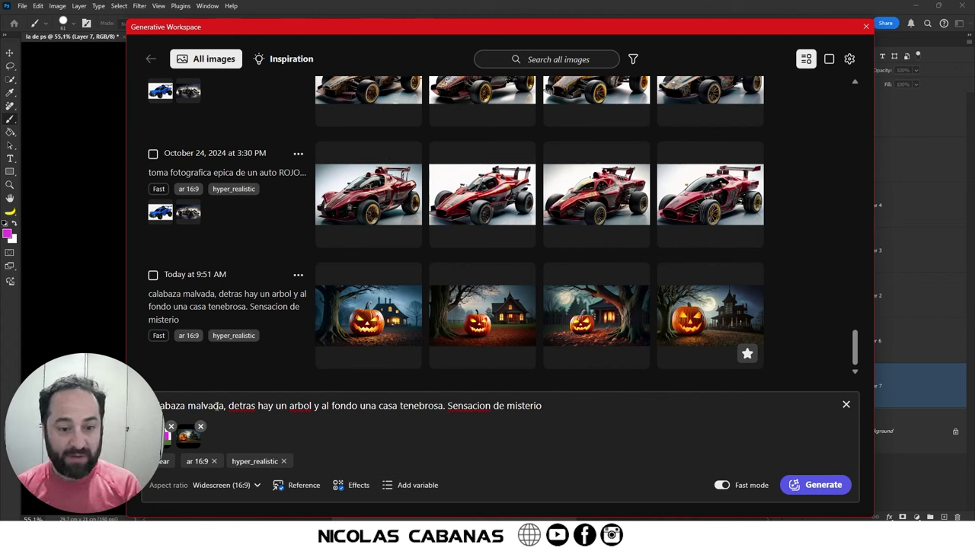
- Turn 'malvada' into a prompt variable with the options malvada, misteriora and riendo
{"action": "double_click", "coordinate": [210, 406]}
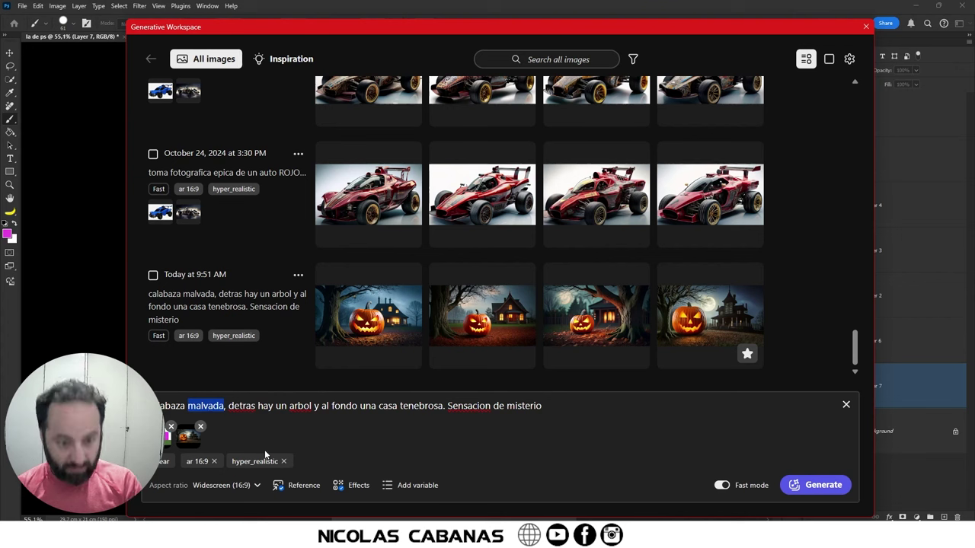
{"action": "left_click", "coordinate": [409, 488]}
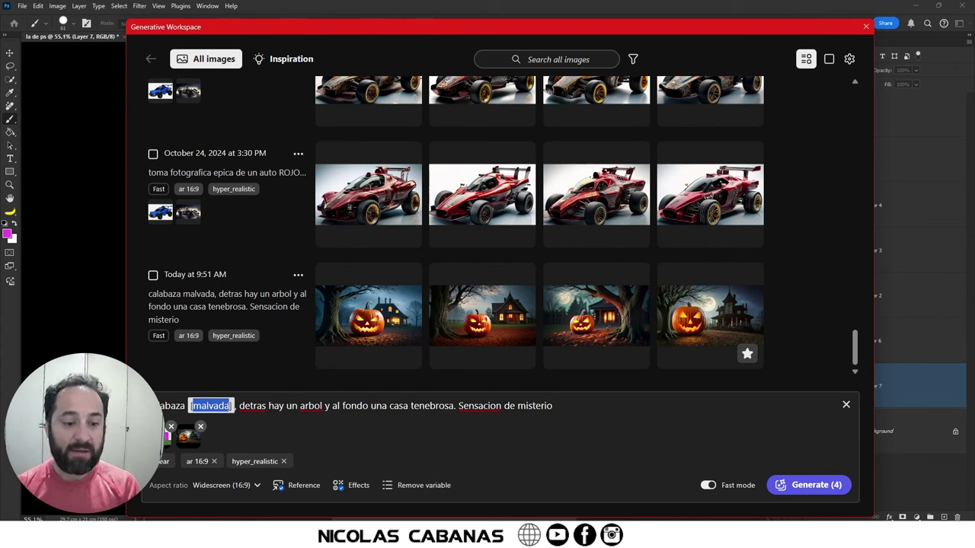
{"action": "left_click", "coordinate": [339, 451]}
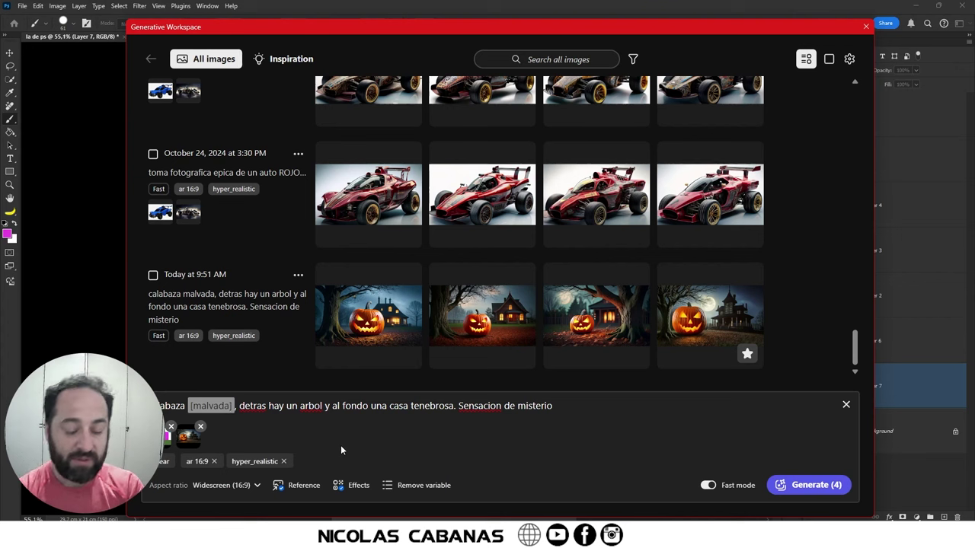
{"action": "type", "text": ", miste"}
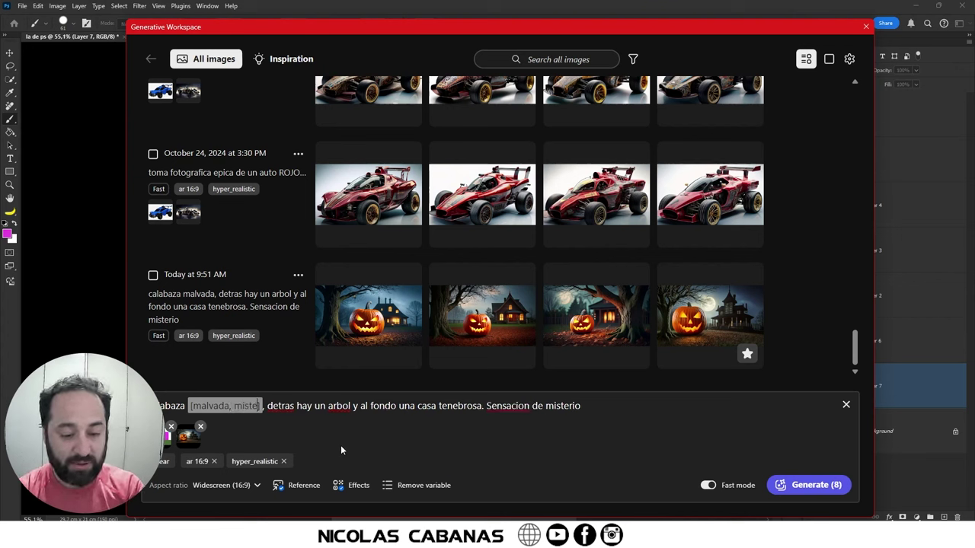
{"action": "type", "text": "riora, "}
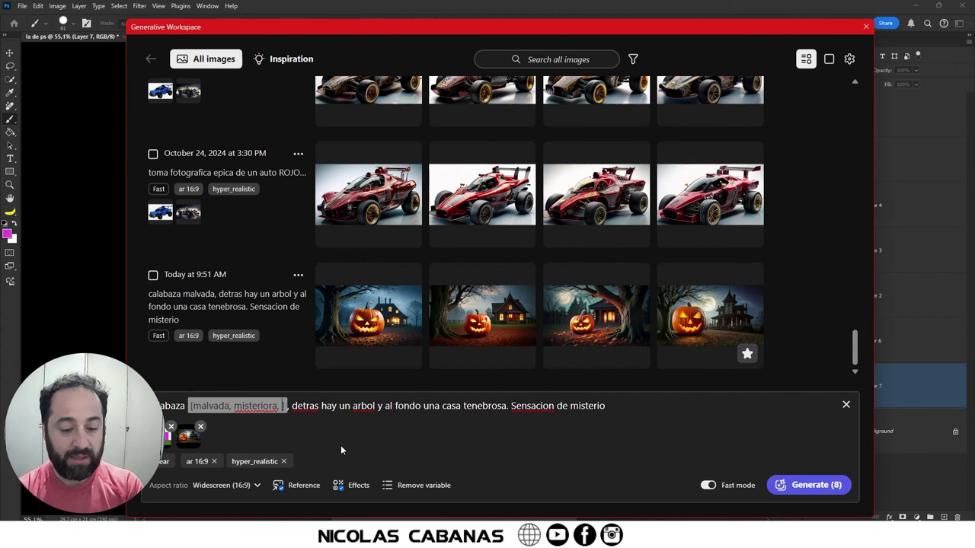
{"action": "type", "text": "risa"}
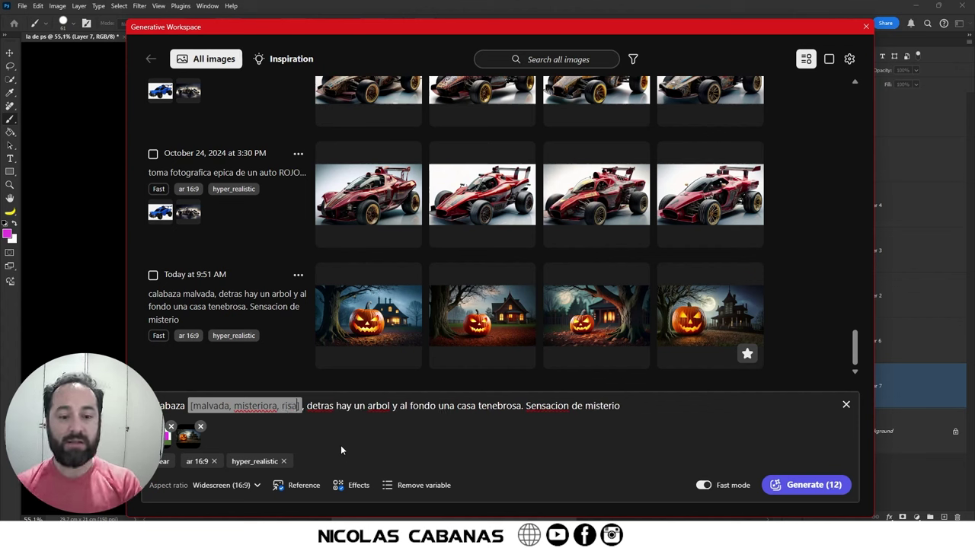
{"action": "key", "text": "BackSpace"}
{"action": "key", "text": "BackSpace"}
{"action": "type", "text": "en"}
{"action": "key", "text": "BackSpace"}
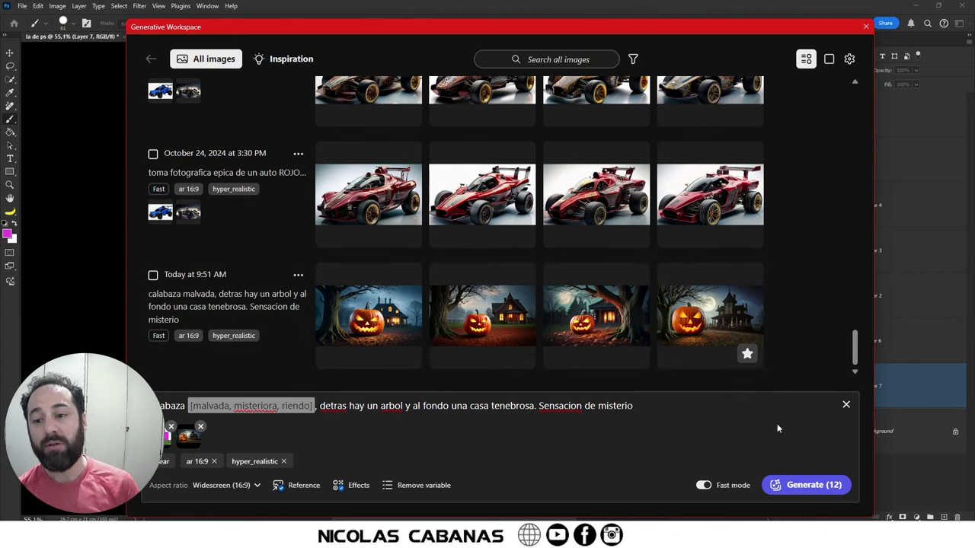
- Generate the 12 pumpkin variations and open a new malvada result at full size
{"action": "left_click", "coordinate": [818, 496]}
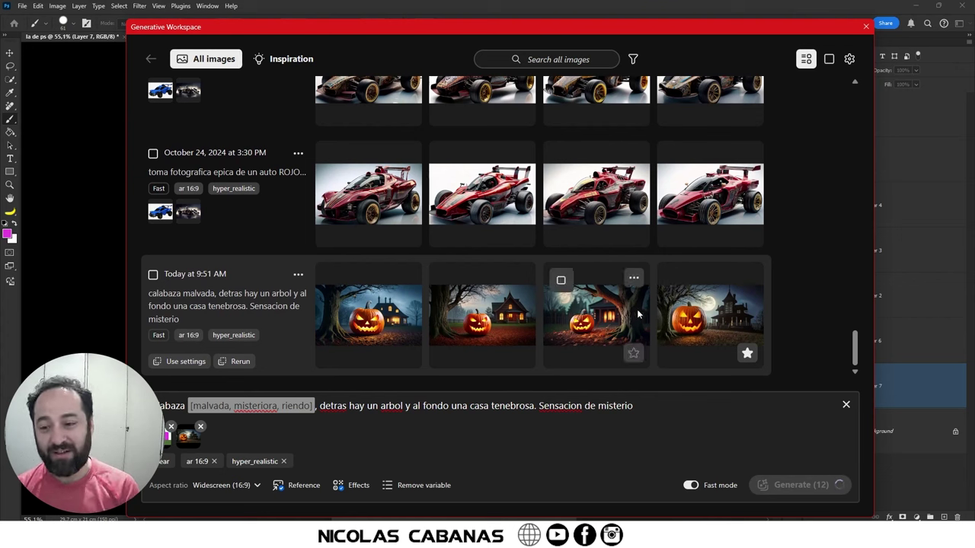
{"action": "mouse_move", "coordinate": [596, 315]}
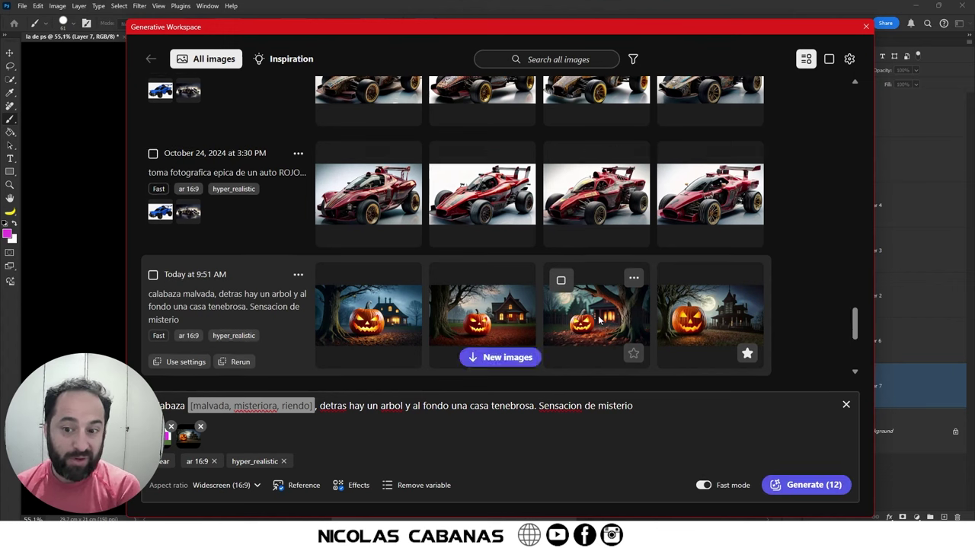
{"action": "scroll", "coordinate": [602, 320], "scroll_direction": "down", "scroll_amount": 2}
{"action": "scroll", "coordinate": [603, 316], "scroll_direction": "down", "scroll_amount": 2}
{"action": "scroll", "coordinate": [604, 321], "scroll_direction": "down", "scroll_amount": 1}
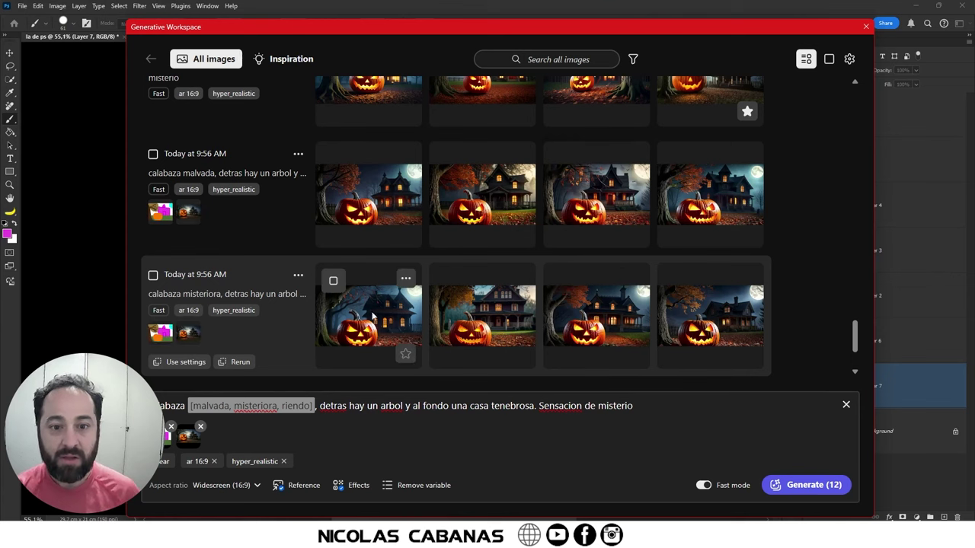
{"action": "mouse_move", "coordinate": [457, 196]}
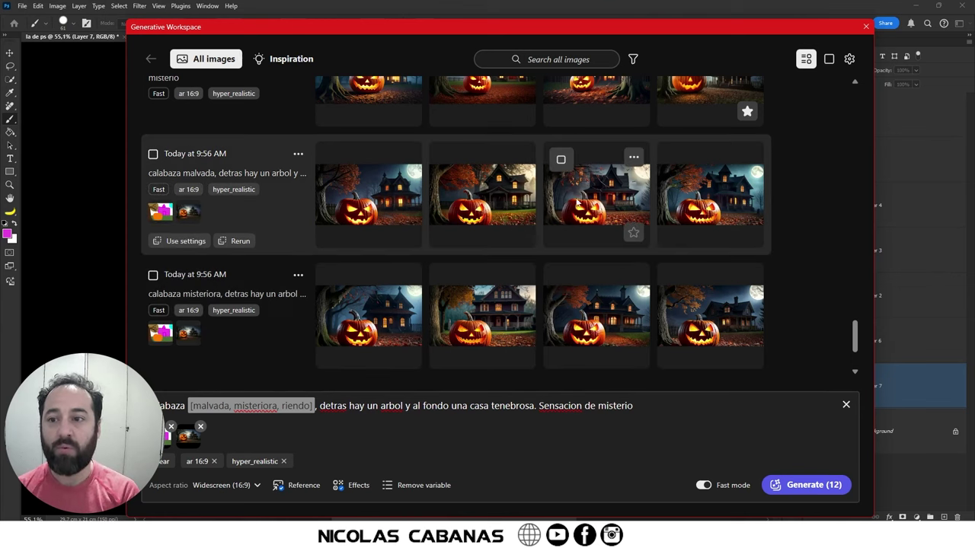
{"action": "left_click", "coordinate": [365, 196]}
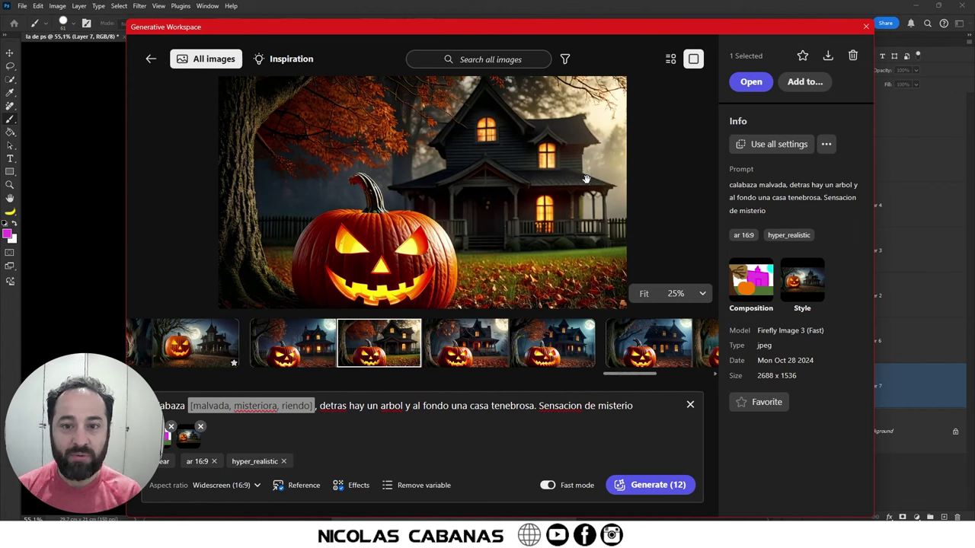
- Browse the new pumpkin variations in the single-image view's thumbnail strip
{"action": "left_click", "coordinate": [478, 339]}
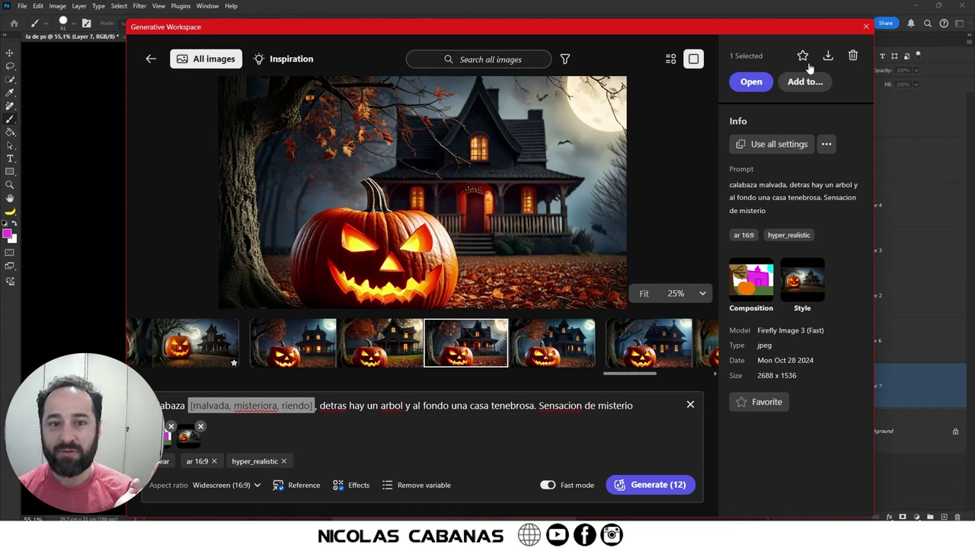
{"action": "left_click", "coordinate": [550, 363]}
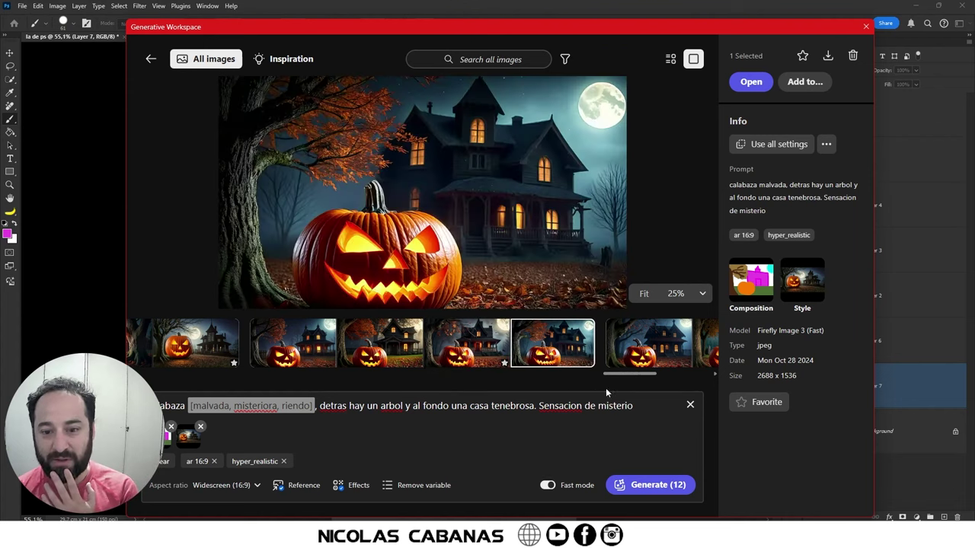
{"action": "scroll", "coordinate": [626, 379], "scroll_direction": "right", "scroll_amount": 2}
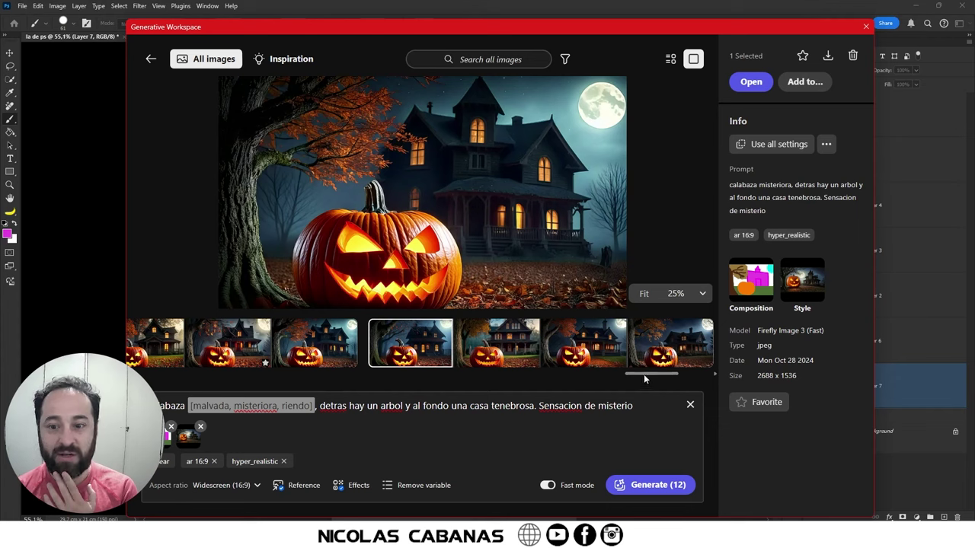
{"action": "mouse_move", "coordinate": [644, 374]}
{"action": "left_mouse_down"}
{"action": "mouse_move", "coordinate": [684, 373]}
{"action": "mouse_move", "coordinate": [659, 375]}
{"action": "mouse_move", "coordinate": [674, 373]}
{"action": "left_mouse_up"}
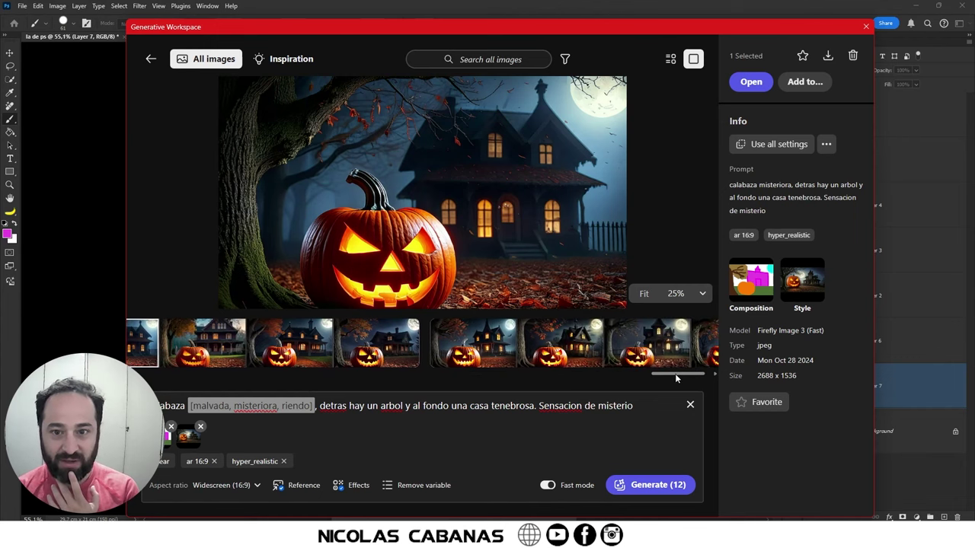
{"action": "left_click", "coordinate": [507, 361]}
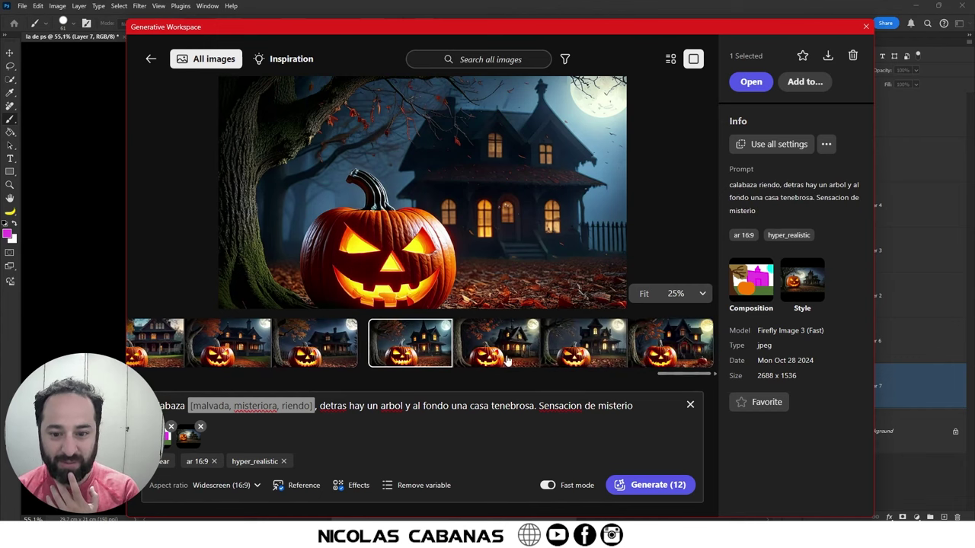
{"action": "left_click", "coordinate": [596, 361]}
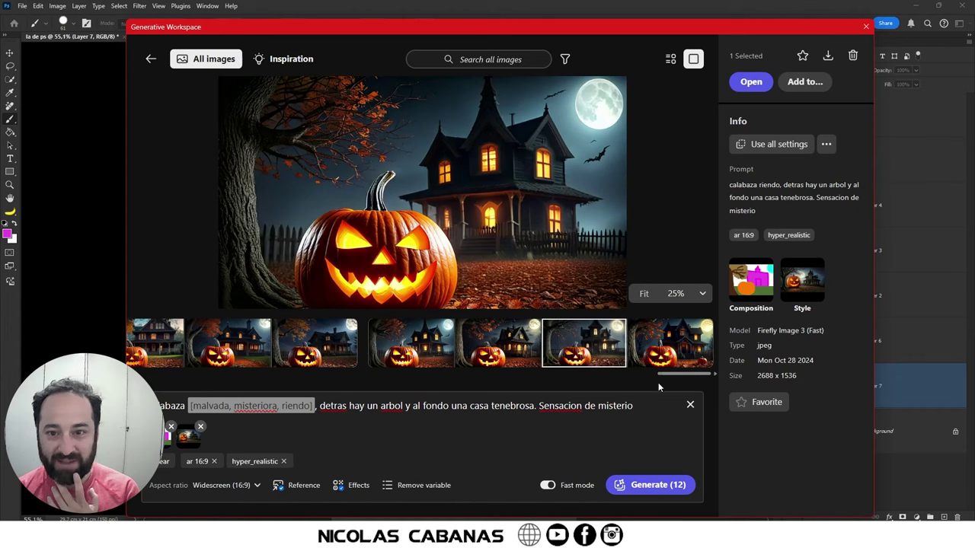
{"action": "left_click", "coordinate": [506, 352]}
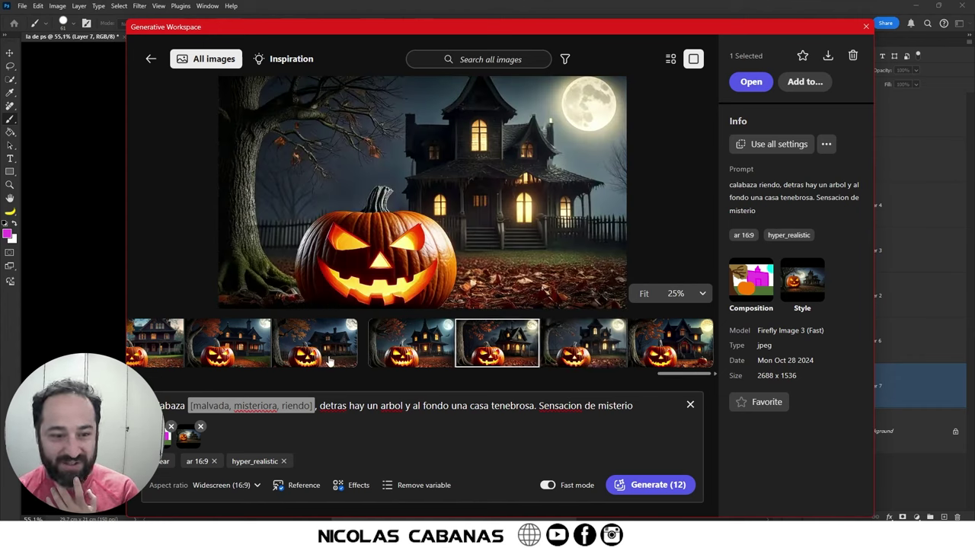
{"action": "left_click_drag", "start_coordinate": [681, 372], "coordinate": [684, 371]}
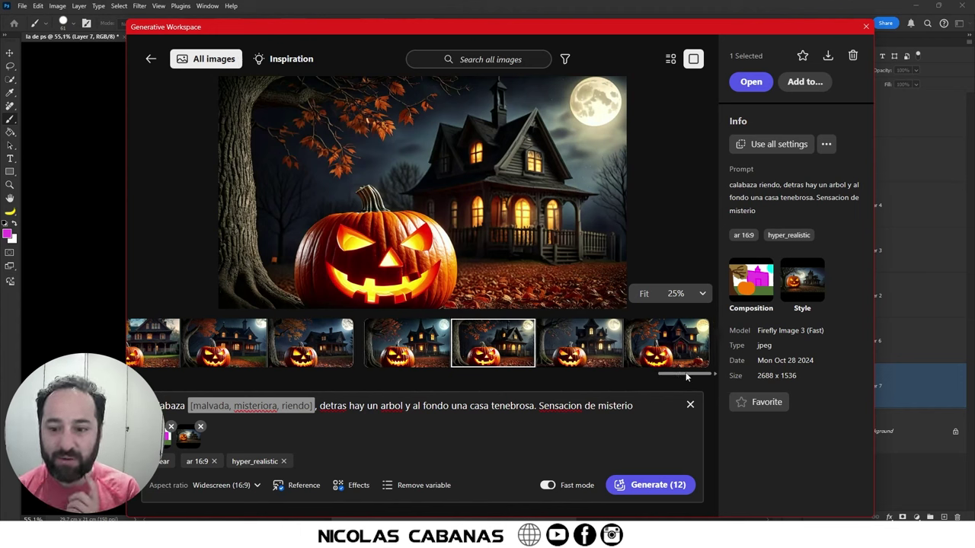
{"action": "left_click", "coordinate": [672, 346]}
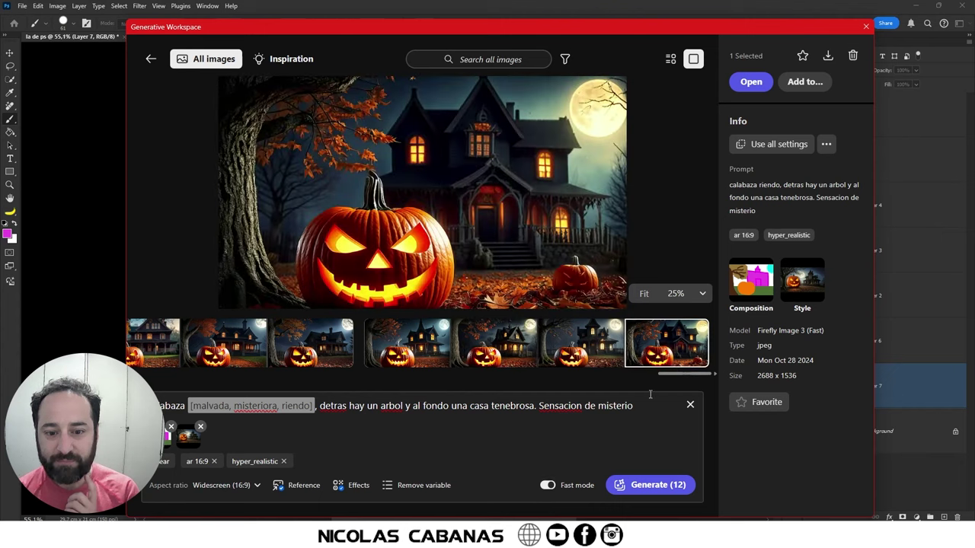
{"action": "left_click", "coordinate": [499, 361]}
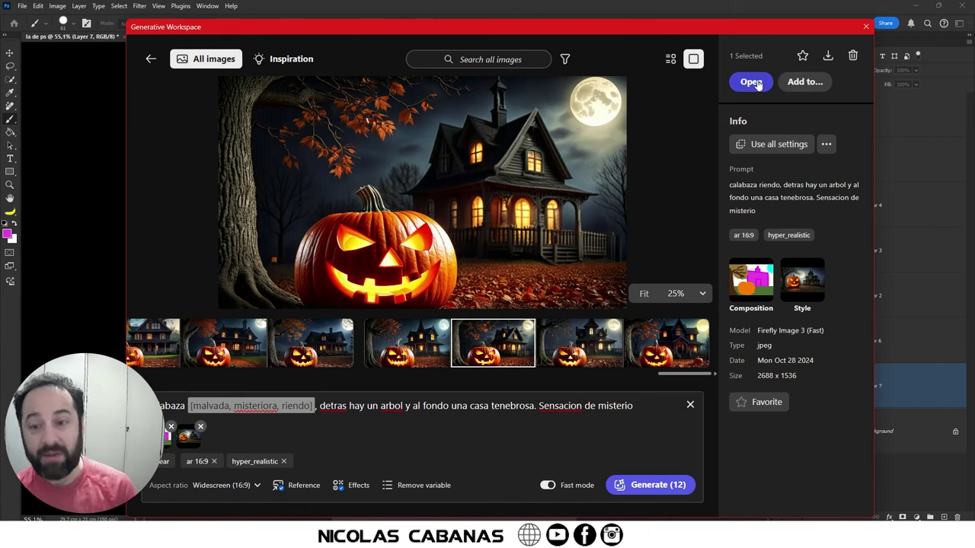
- Favourite the laughing-pumpkin image, cancel the Add images dialog, and return to it
{"action": "left_click", "coordinate": [802, 56]}
{"action": "left_click", "coordinate": [797, 80]}
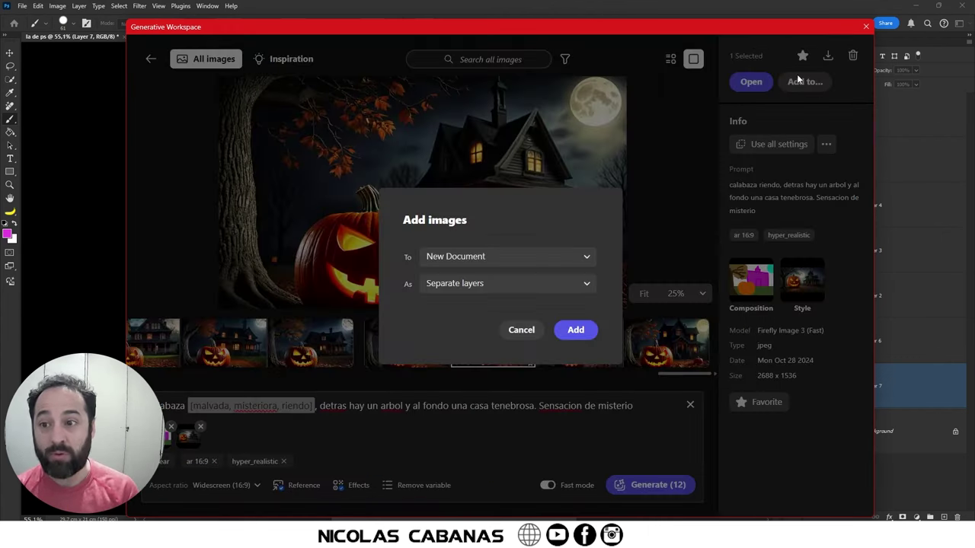
{"action": "left_click", "coordinate": [517, 343]}
{"action": "left_click", "coordinate": [571, 356]}
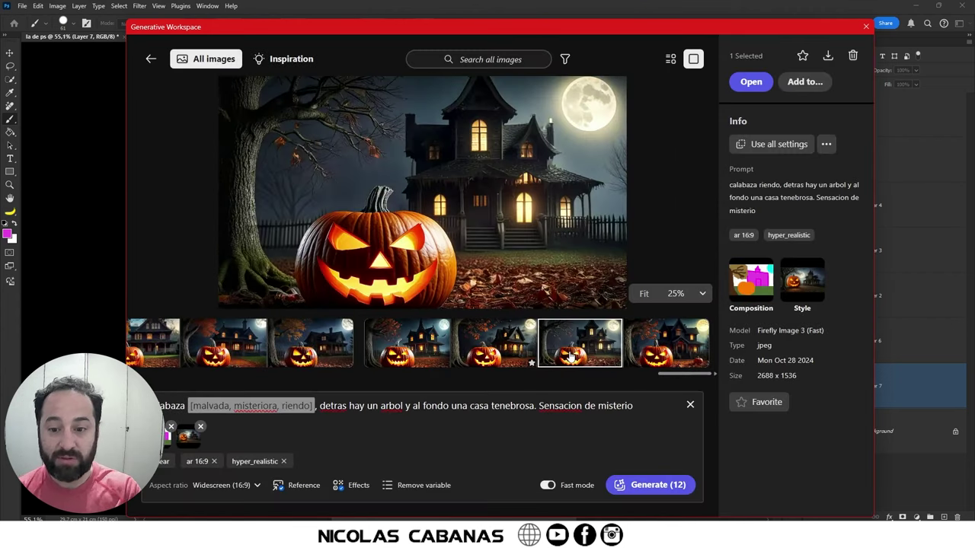
{"action": "left_click", "coordinate": [506, 354]}
{"action": "left_click", "coordinate": [591, 366]}
{"action": "left_click", "coordinate": [509, 353]}
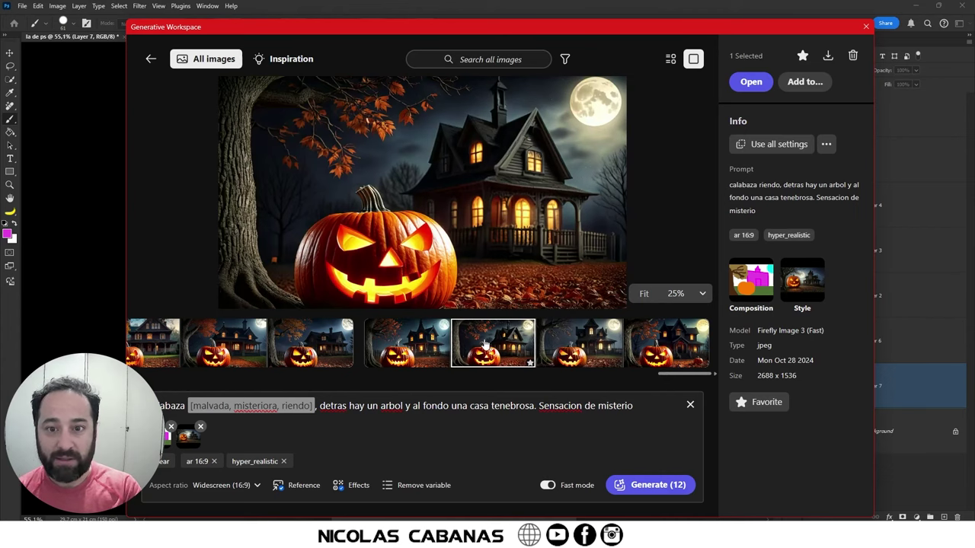
- In the generations grid, tick two laughing-pumpkin images and the fourth calabaza malvada image
{"action": "left_click", "coordinate": [671, 58]}
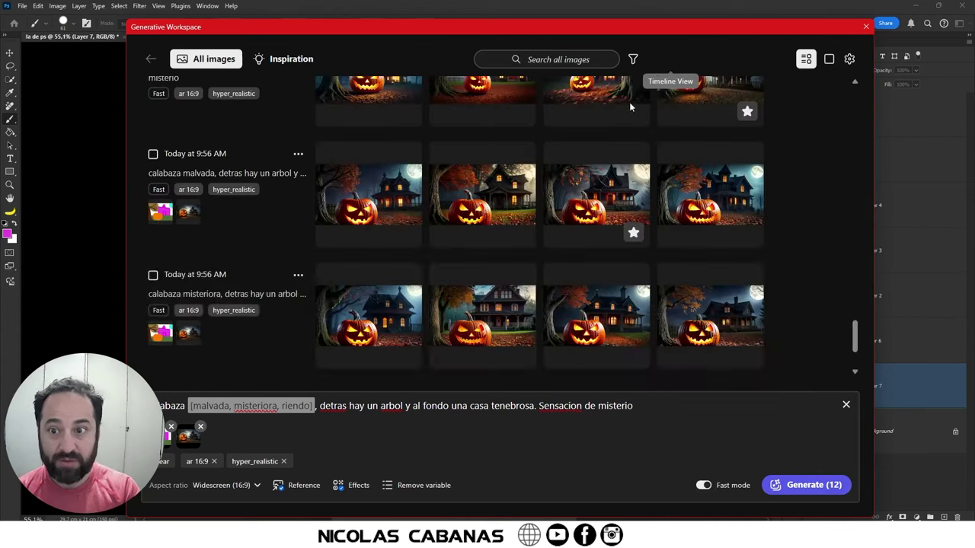
{"action": "scroll", "coordinate": [629, 363], "scroll_direction": "down", "scroll_amount": 2}
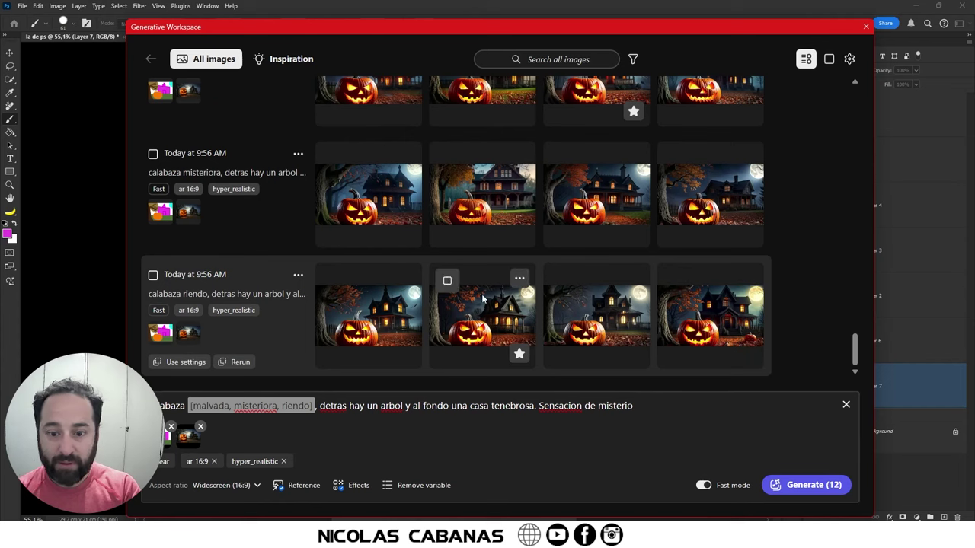
{"action": "left_click", "coordinate": [448, 281]}
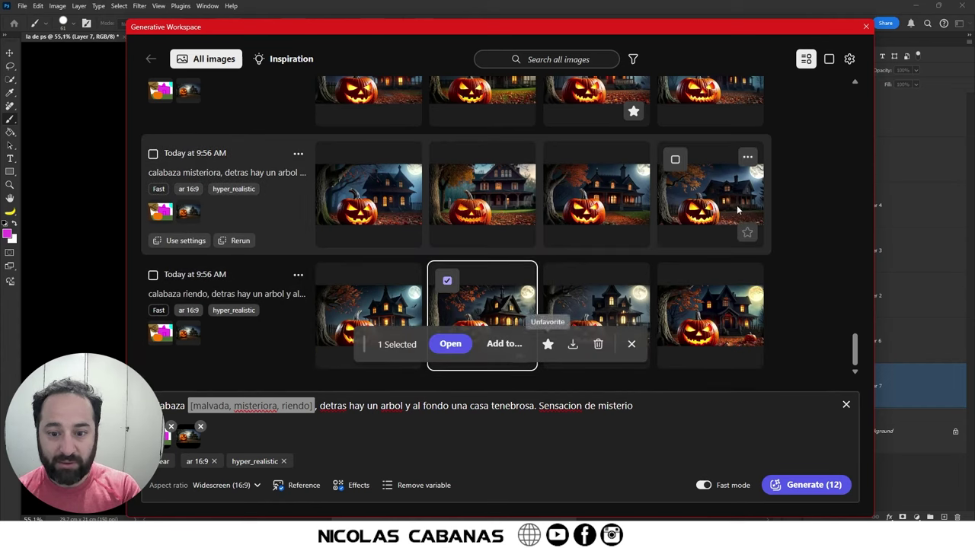
{"action": "scroll", "coordinate": [454, 251], "scroll_direction": "up", "scroll_amount": 1}
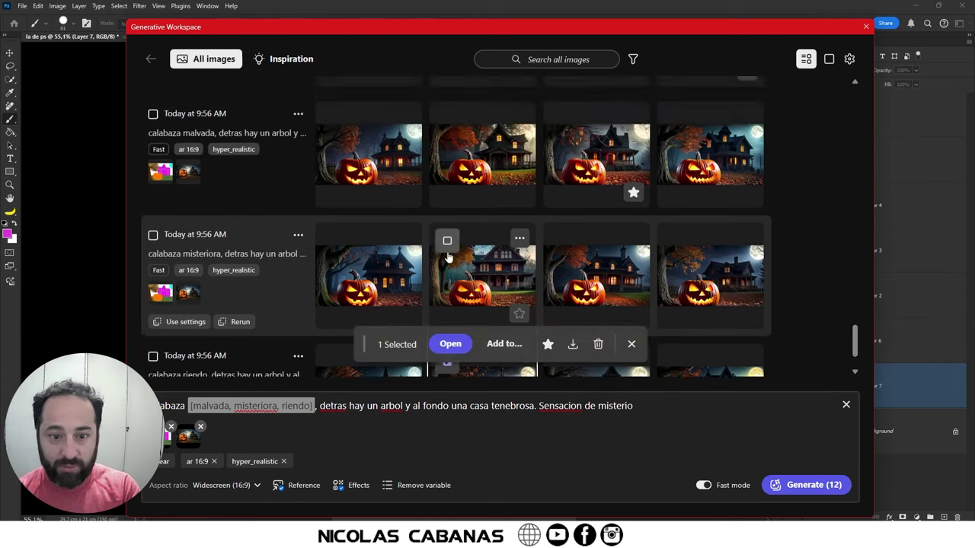
{"action": "scroll", "coordinate": [454, 251], "scroll_direction": "down", "scroll_amount": 1}
{"action": "left_click", "coordinate": [333, 281]}
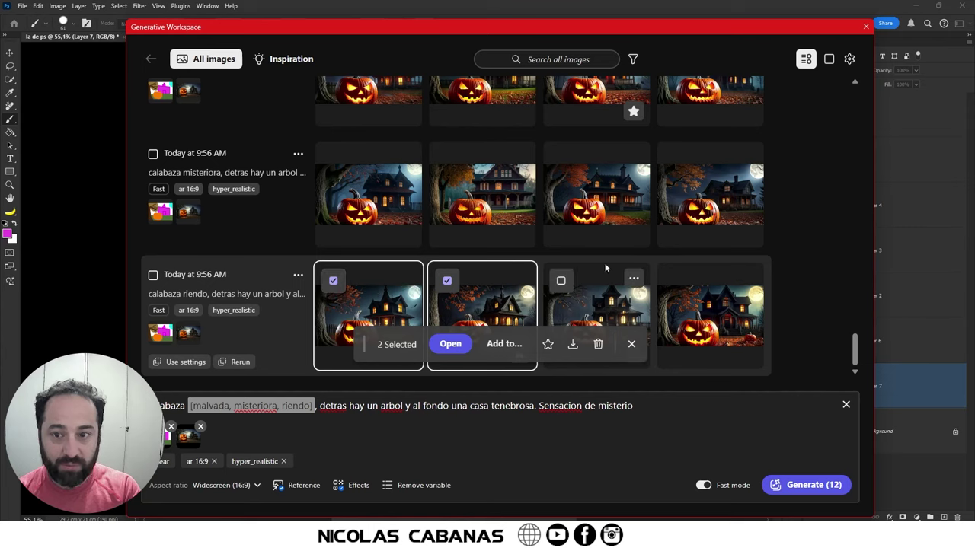
{"action": "scroll", "coordinate": [605, 263], "scroll_direction": "up", "scroll_amount": 1}
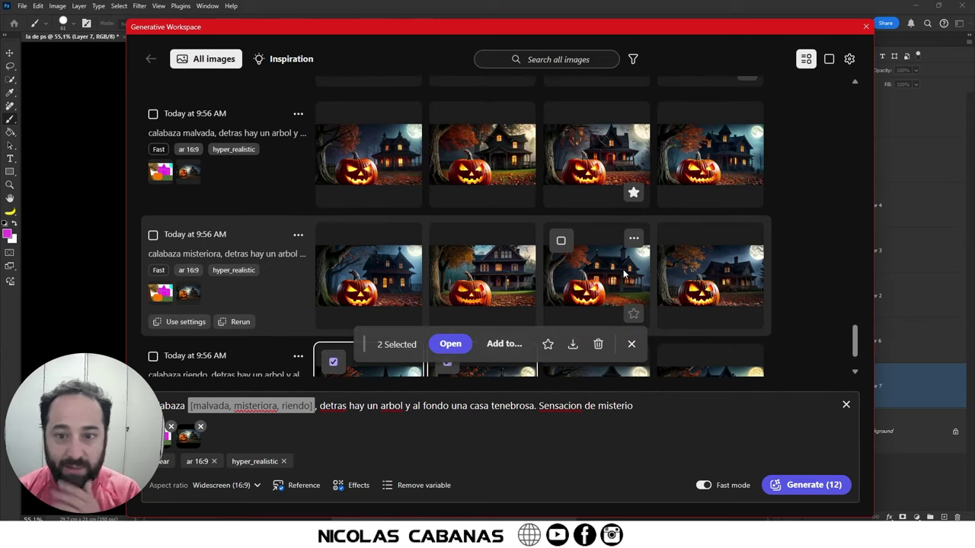
{"action": "mouse_move", "coordinate": [710, 152]}
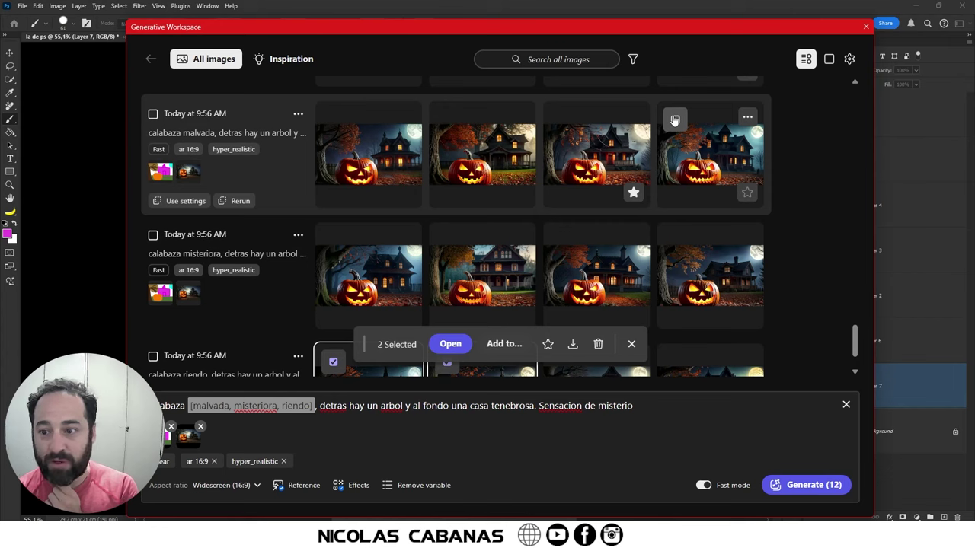
{"action": "left_click", "coordinate": [675, 119]}
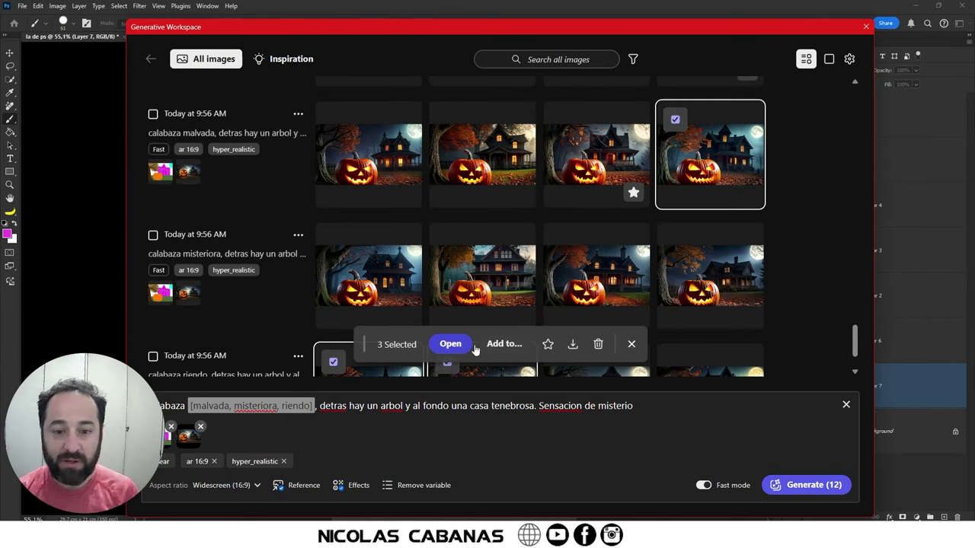
- Add the three picks to the la de ps document as Variations in layer
{"action": "left_click", "coordinate": [503, 344]}
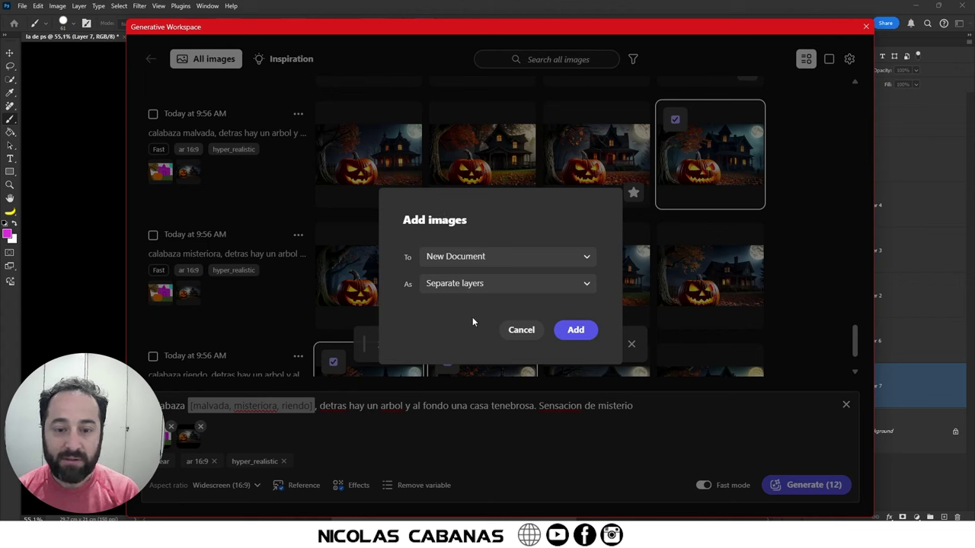
{"action": "left_click", "coordinate": [481, 259]}
{"action": "left_click", "coordinate": [452, 305]}
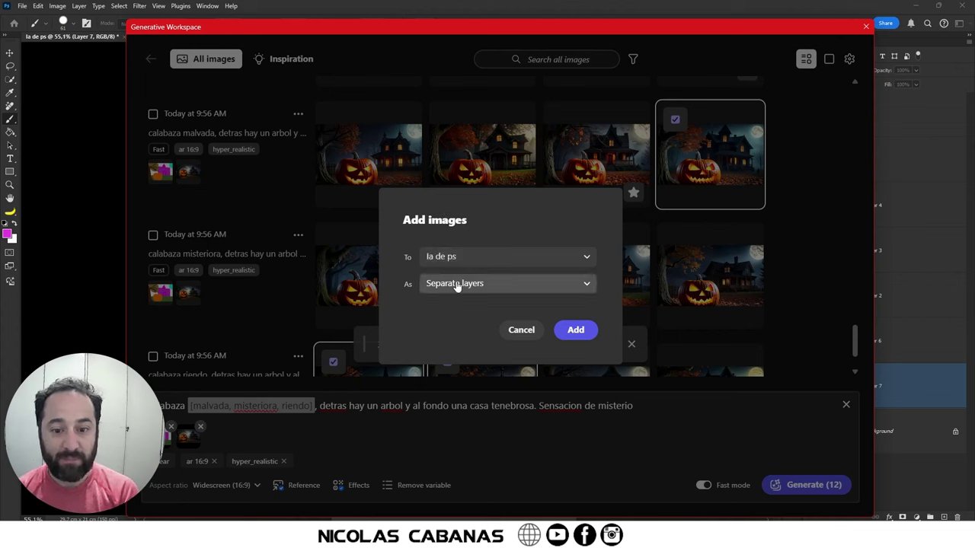
{"action": "left_click", "coordinate": [457, 284]}
{"action": "left_click", "coordinate": [473, 312]}
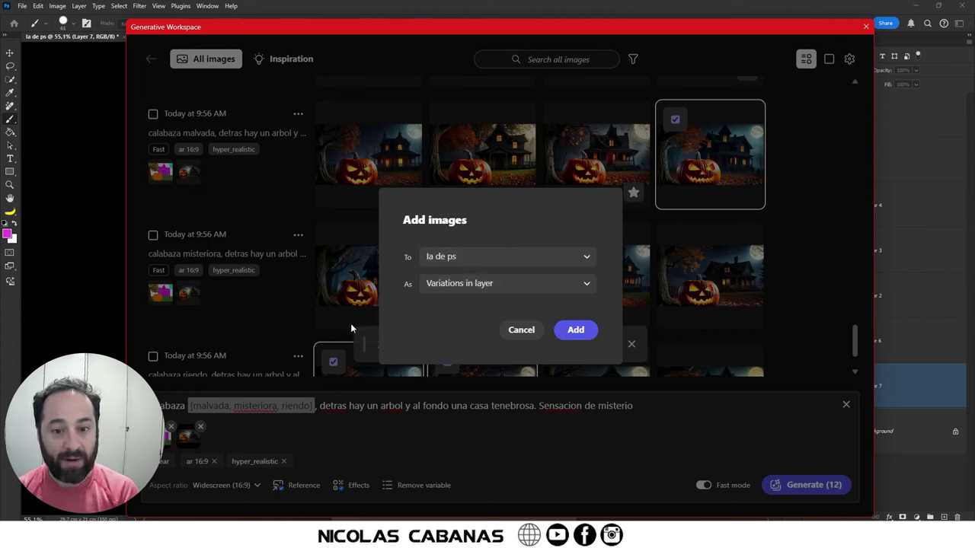
{"action": "left_click", "coordinate": [487, 284]}
{"action": "left_click", "coordinate": [437, 319]}
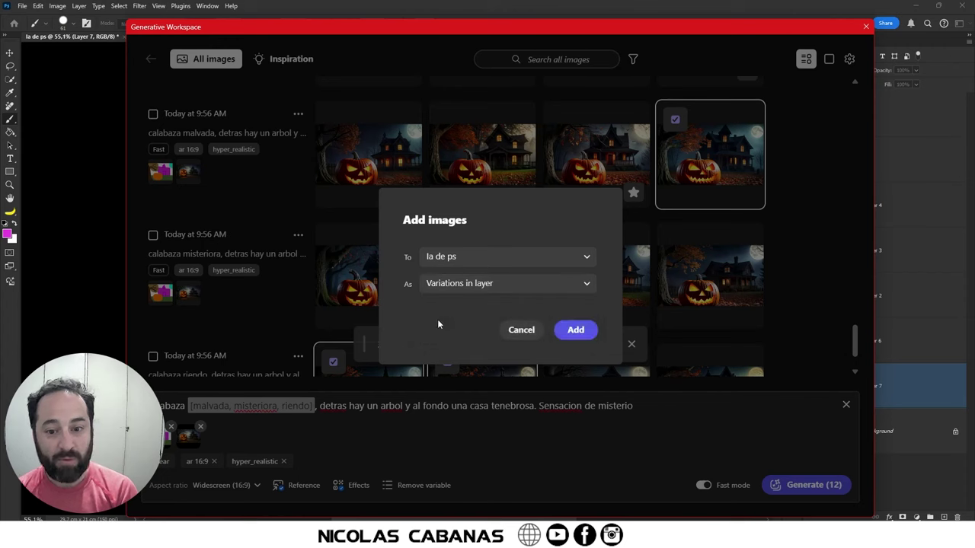
{"action": "left_click", "coordinate": [575, 329]}
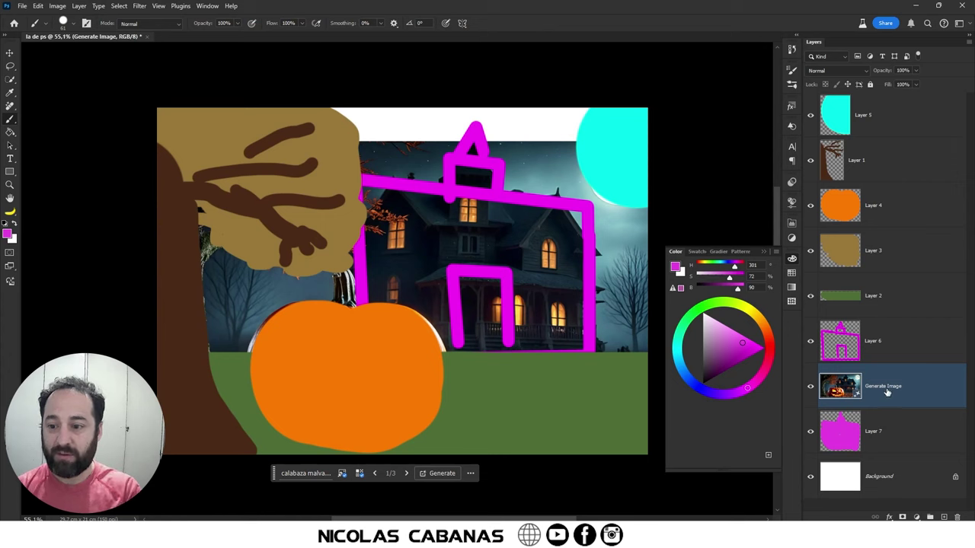
- Move the Generate Image layer to the top of the Layers panel and preview its variations
{"action": "left_click_drag", "start_coordinate": [904, 400], "coordinate": [876, 107]}
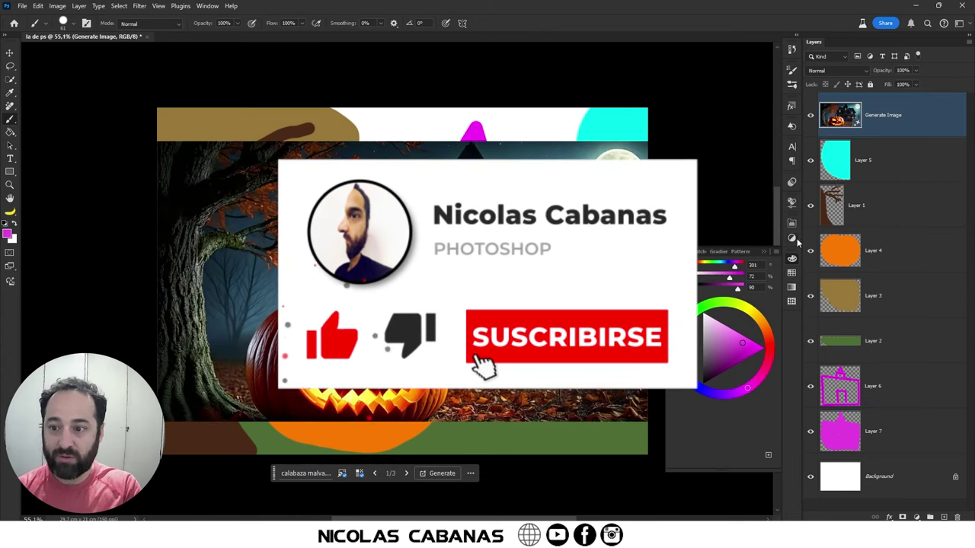
{"action": "left_click", "coordinate": [792, 223]}
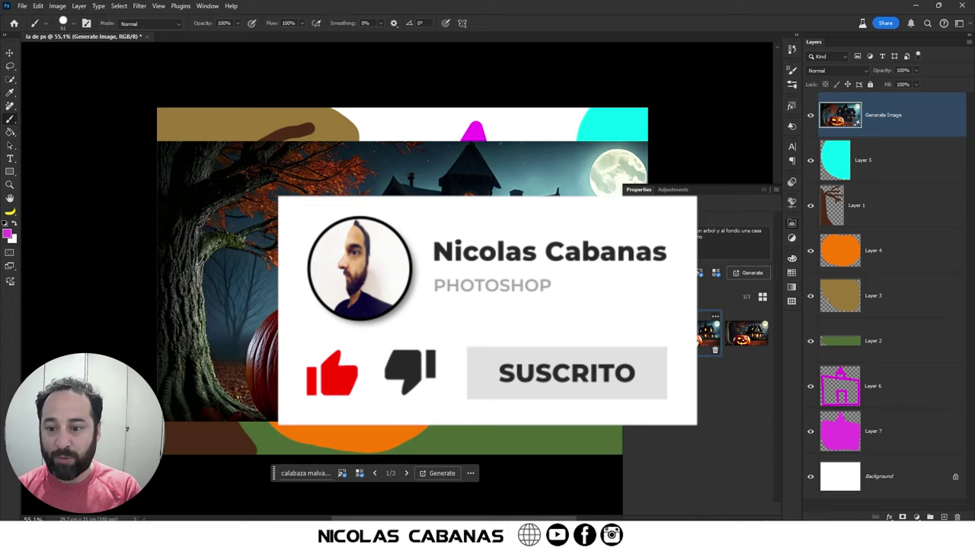
{"action": "left_click", "coordinate": [697, 333]}
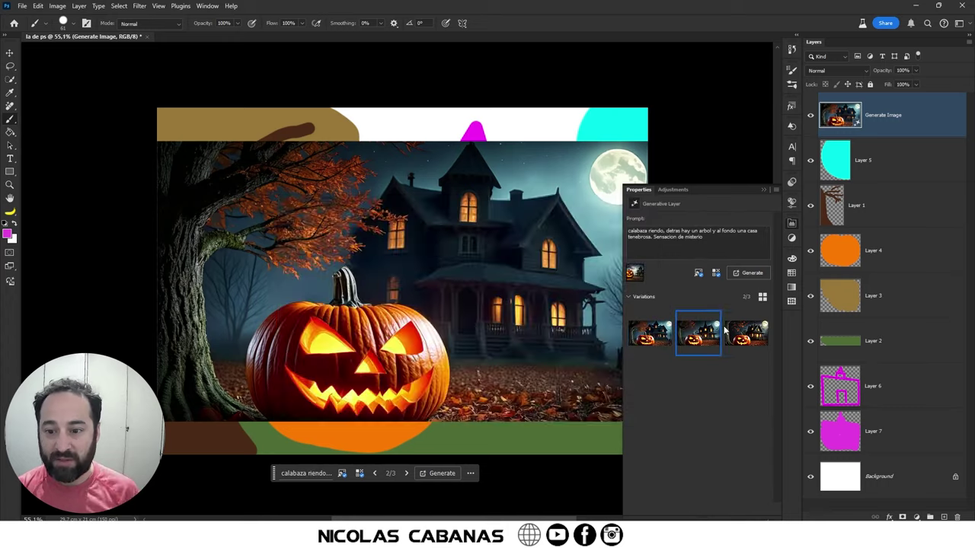
{"action": "left_click", "coordinate": [747, 333]}
{"action": "left_click", "coordinate": [669, 341]}
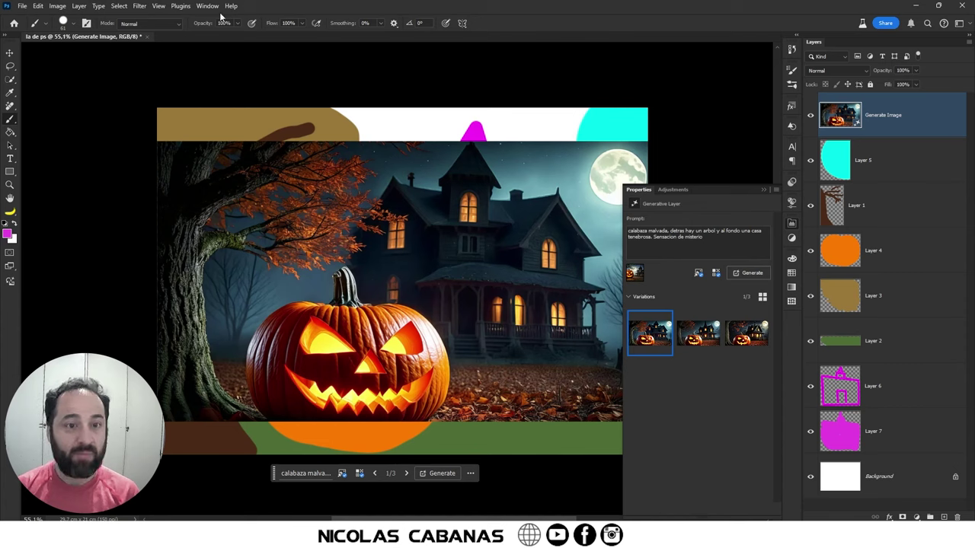
- Inspect the scene at 100%, settle on the third grinning-pumpkin variation, and fit on screen
{"action": "left_click", "coordinate": [159, 5]}
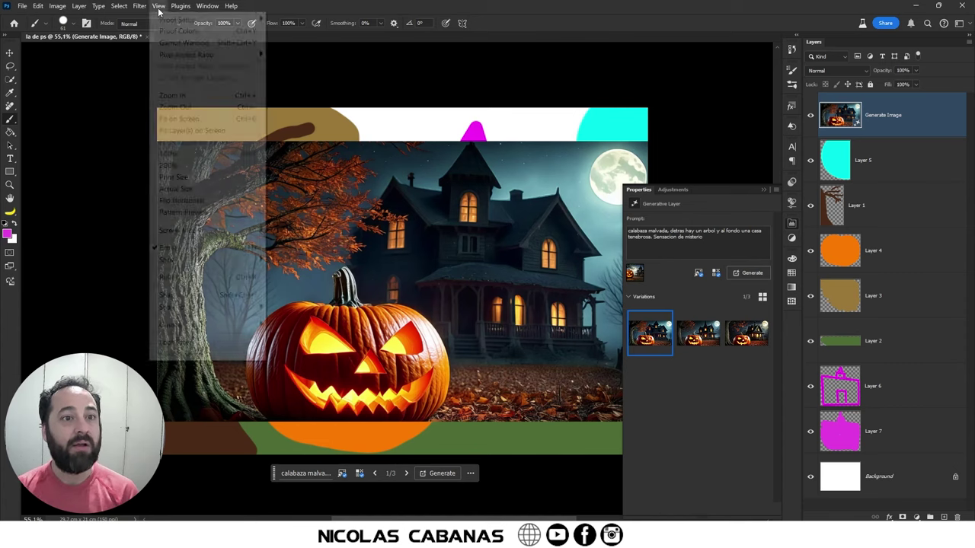
{"action": "left_click", "coordinate": [177, 153]}
{"action": "mouse_move", "coordinate": [497, 302]}
{"action": "left_mouse_down"}
{"action": "mouse_move", "coordinate": [474, 292]}
{"action": "mouse_move", "coordinate": [325, 313]}
{"action": "mouse_move", "coordinate": [454, 317]}
{"action": "left_mouse_up"}
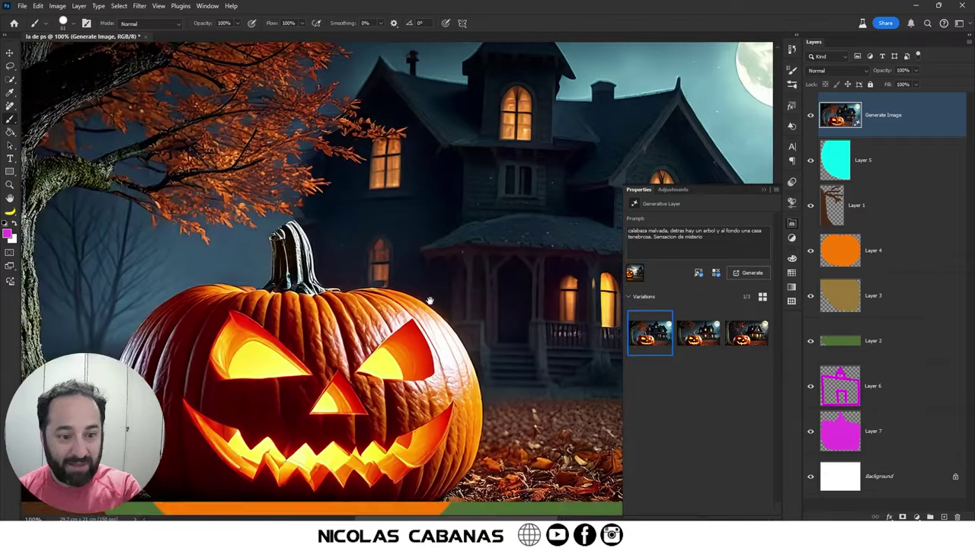
{"action": "left_click", "coordinate": [696, 342]}
{"action": "left_click", "coordinate": [752, 343]}
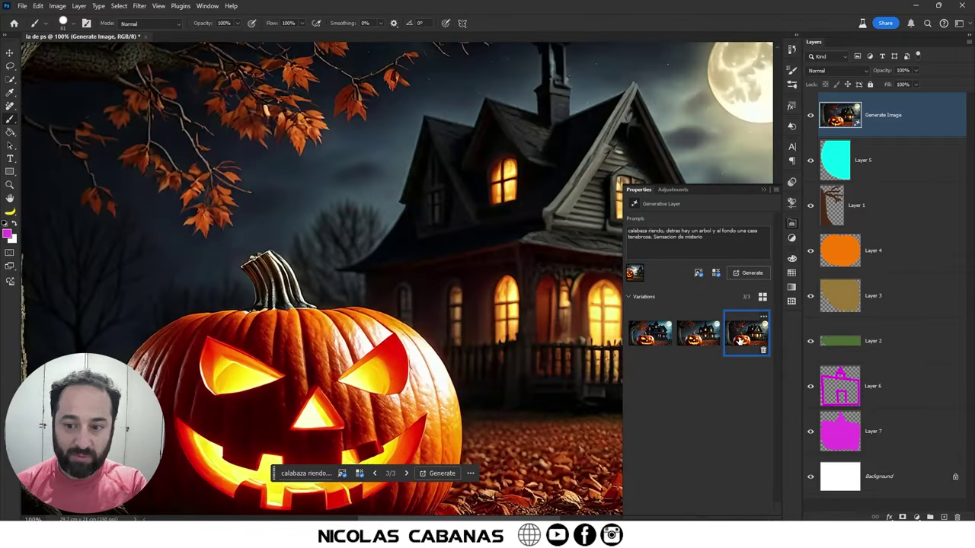
{"action": "left_click_drag", "start_coordinate": [430, 316], "coordinate": [354, 278]}
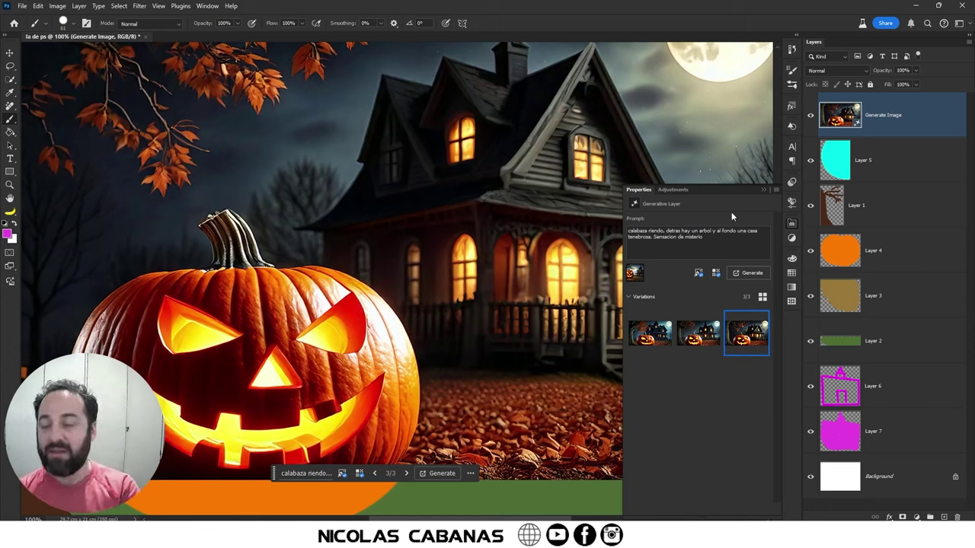
{"action": "left_click", "coordinate": [763, 189]}
{"action": "key", "text": "ctrl+0"}
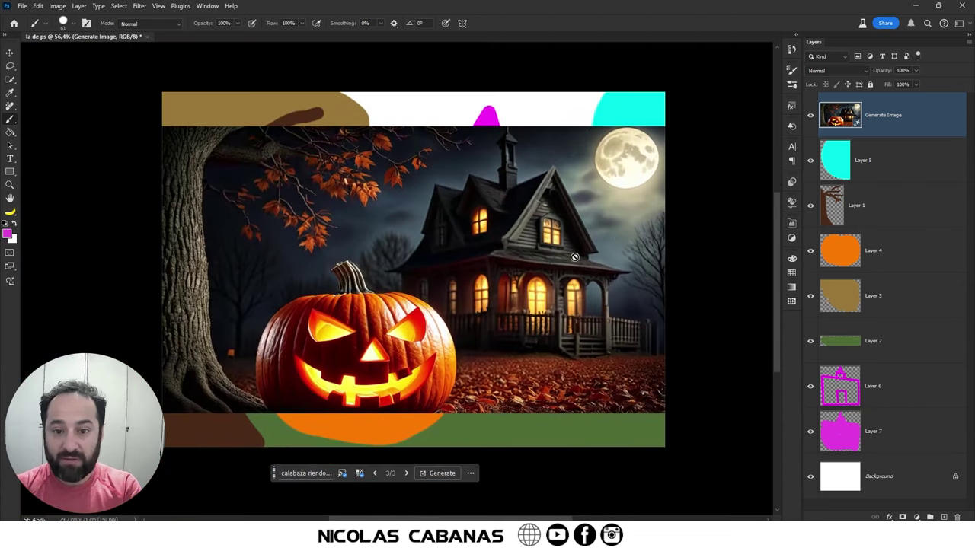
{"action": "left_click", "coordinate": [810, 116]}
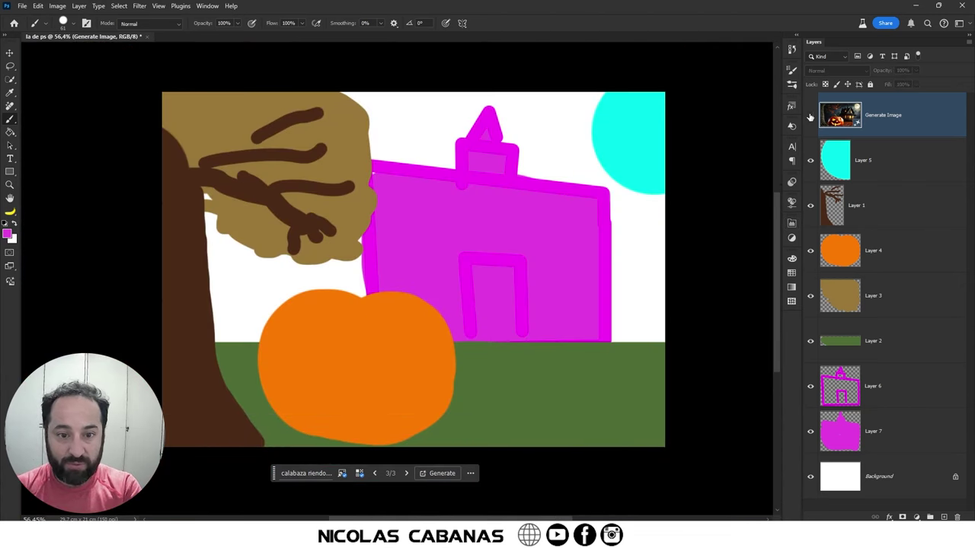
{"action": "left_click", "coordinate": [810, 116]}
{"action": "left_click", "coordinate": [810, 116]}
{"action": "left_click", "coordinate": [811, 115]}
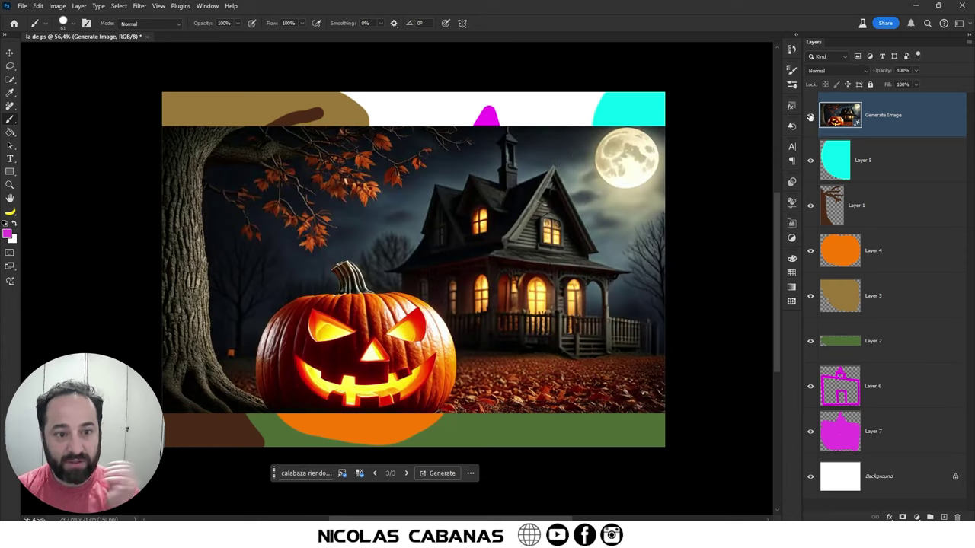
{"action": "left_click", "coordinate": [810, 115]}
{"action": "left_click", "coordinate": [810, 115]}
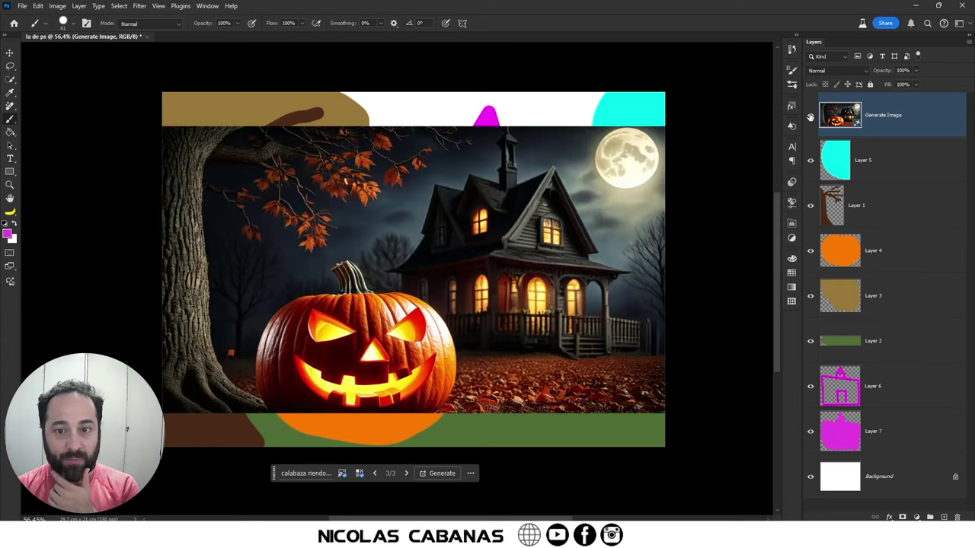
{"action": "left_click", "coordinate": [810, 116]}
{"action": "left_click", "coordinate": [810, 116]}
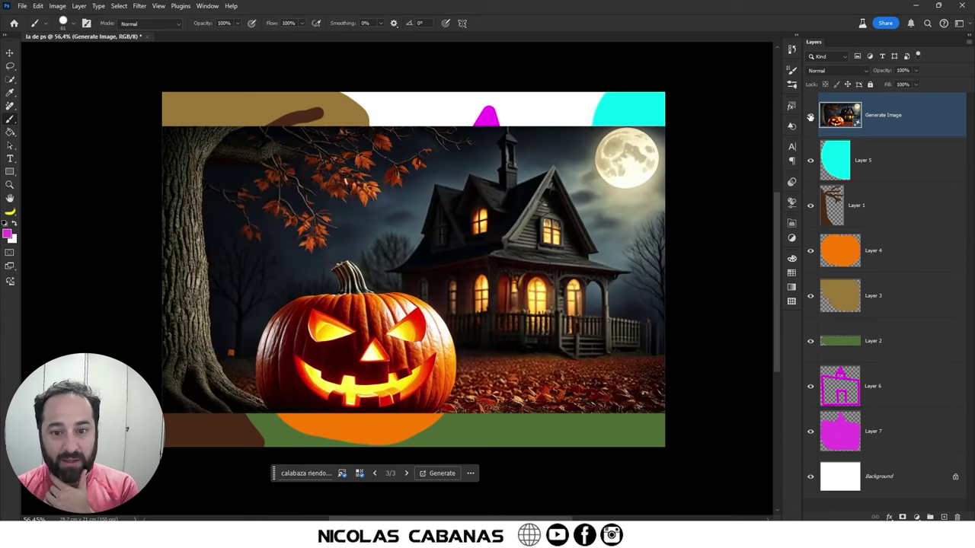
{"action": "left_click", "coordinate": [810, 115]}
{"action": "left_click", "coordinate": [810, 116]}
{"action": "left_click", "coordinate": [810, 116]}
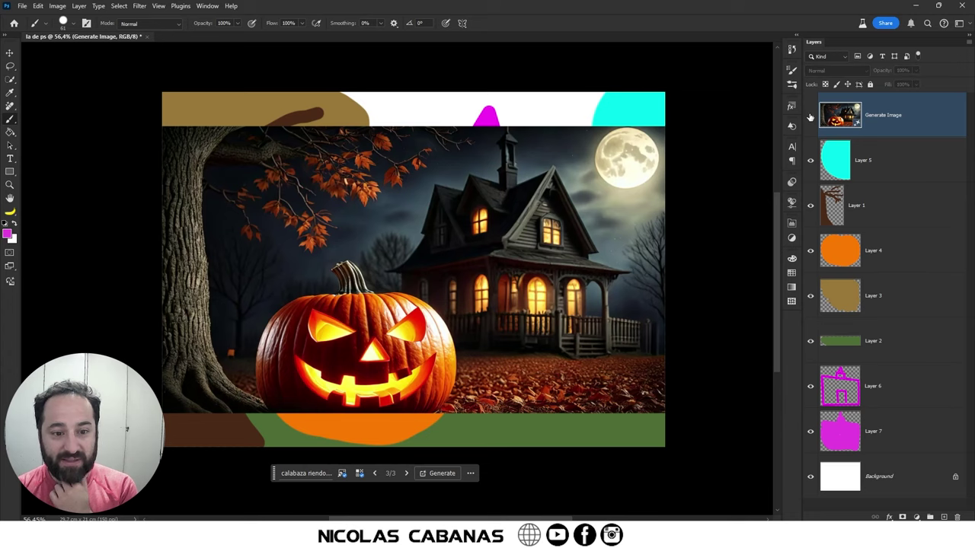
{"action": "left_click", "coordinate": [810, 116]}
{"action": "left_click", "coordinate": [811, 115]}
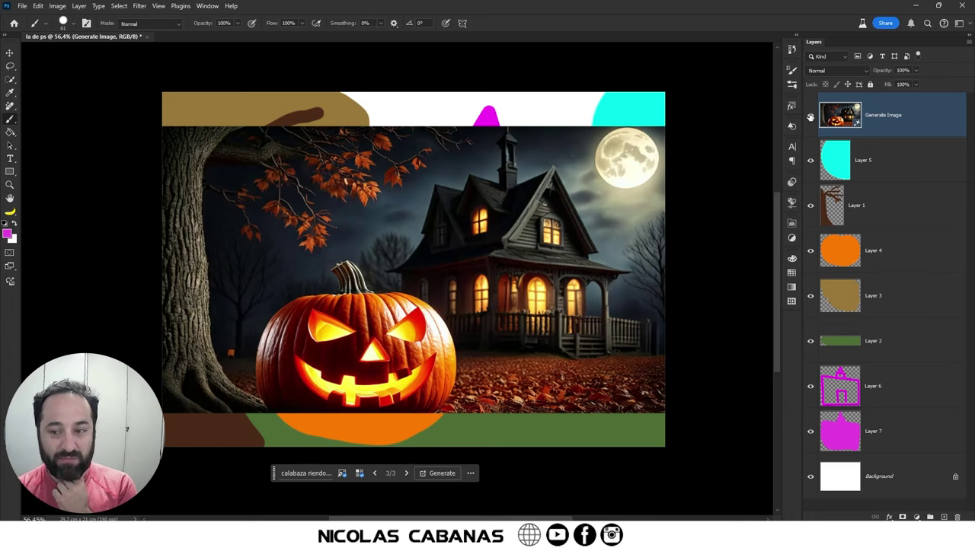
{"action": "left_click", "coordinate": [810, 115]}
{"action": "left_click", "coordinate": [876, 164]}
- Group sketch Layers 5–7 into Group 1, hide it, and select the Generate Image layer
{"action": "left_click", "coordinate": [886, 437], "text": "shift"}
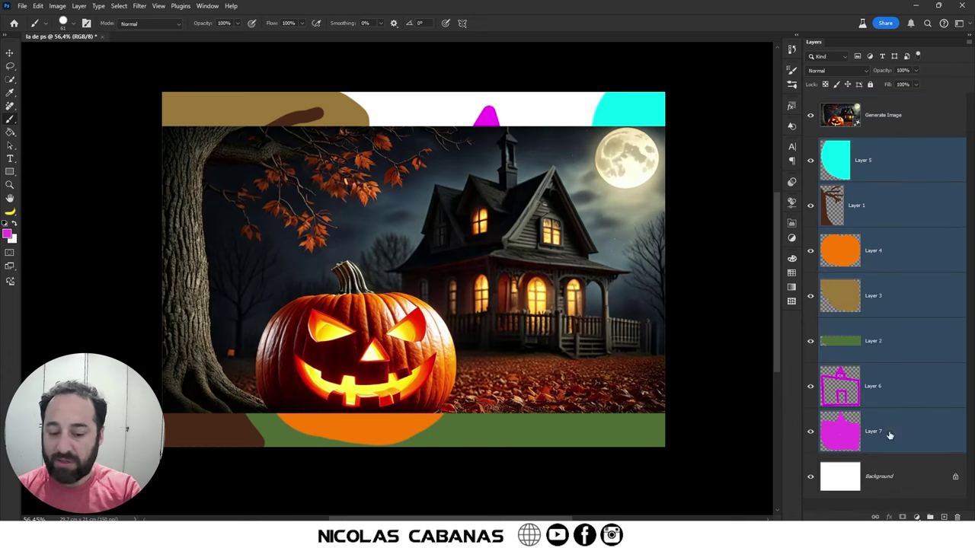
{"action": "key", "text": "ctrl+g"}
{"action": "left_click", "coordinate": [810, 144]}
{"action": "left_click", "coordinate": [881, 126]}
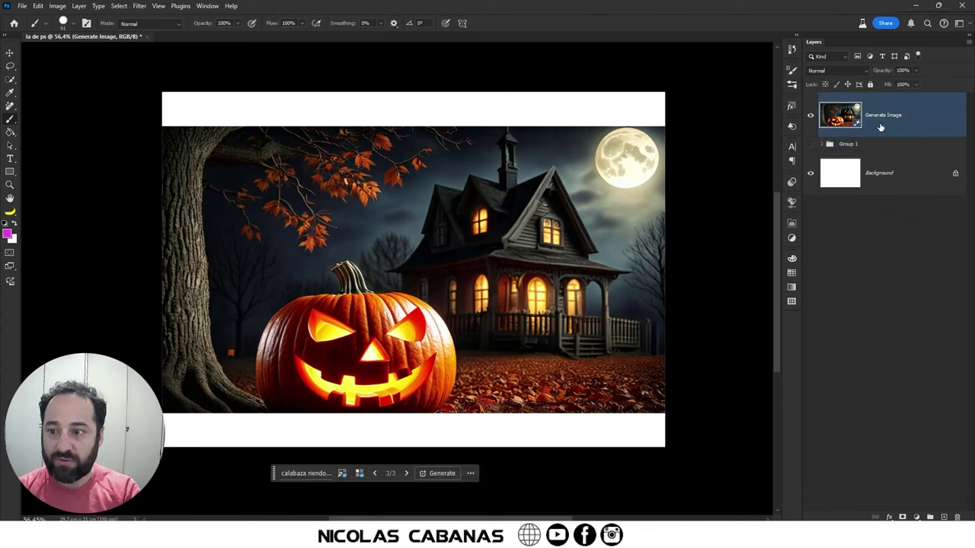
- Marquee the whole canvas including the white bands and run Generative Fill
{"action": "left_click_drag", "start_coordinate": [12, 68], "coordinate": [35, 70]}
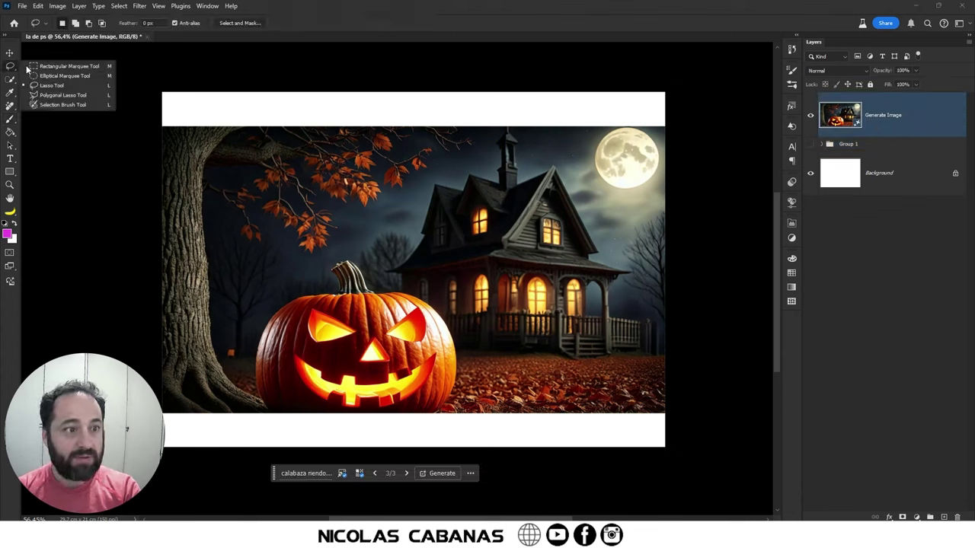
{"action": "key", "text": "m"}
{"action": "mouse_move", "coordinate": [162, 141]}
{"action": "left_mouse_down"}
{"action": "mouse_move", "coordinate": [645, 363]}
{"action": "mouse_move", "coordinate": [685, 403]}
{"action": "left_mouse_up"}
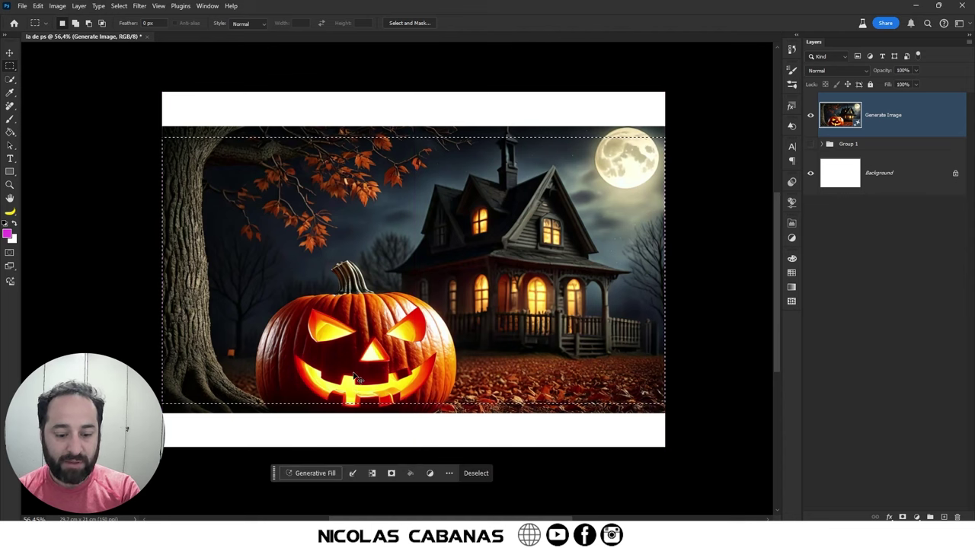
{"action": "left_click", "coordinate": [312, 474]}
{"action": "left_click", "coordinate": [533, 475]}
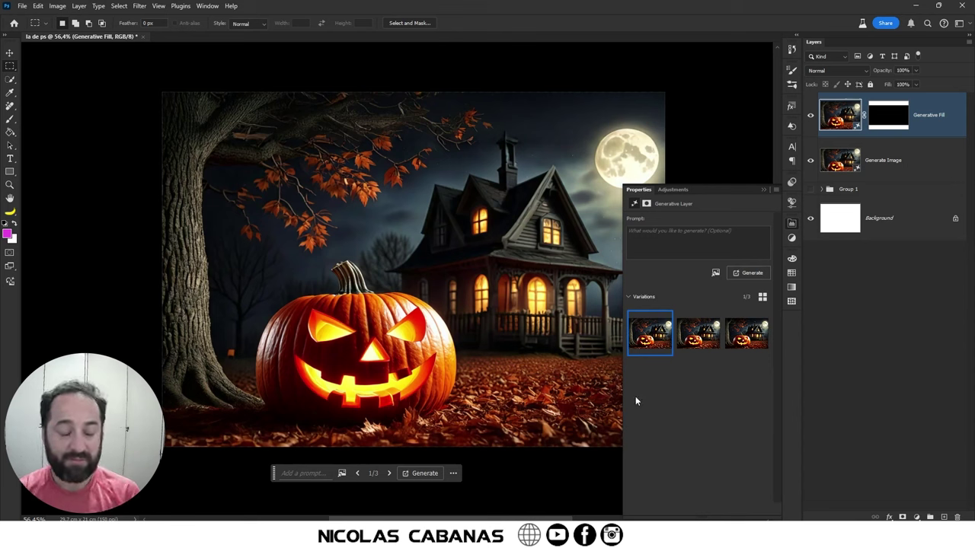
- Keep the first generated fill variation, checking it at 100% before fitting on screen
{"action": "left_click", "coordinate": [698, 336]}
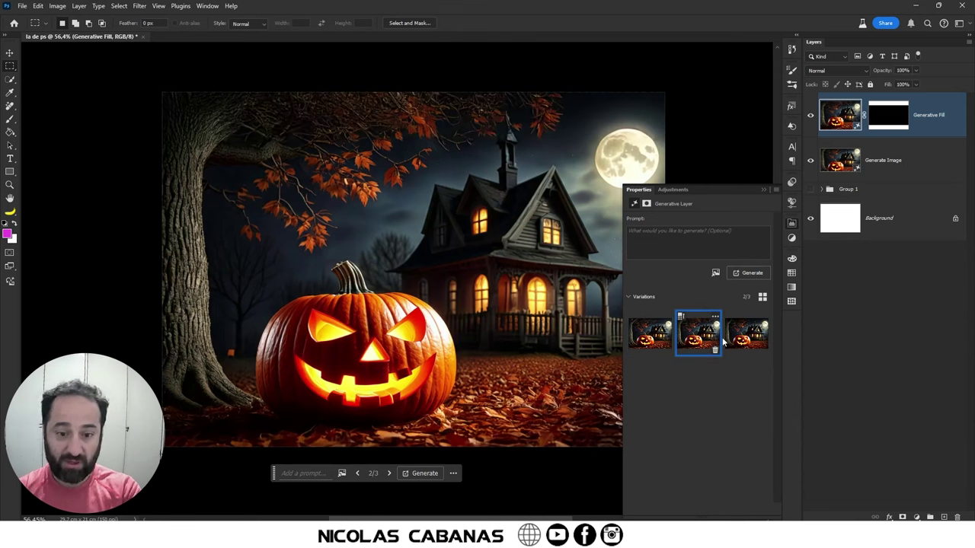
{"action": "left_click", "coordinate": [727, 339]}
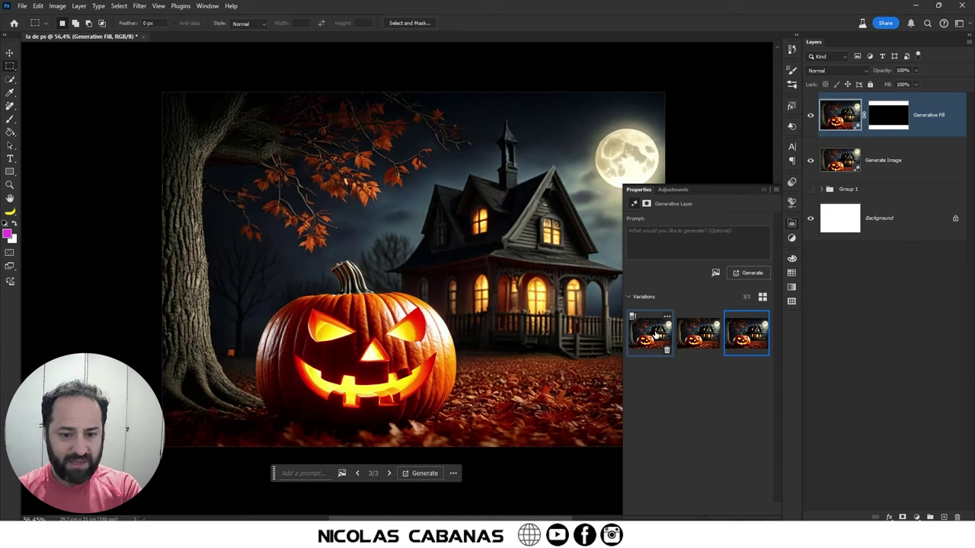
{"action": "left_click", "coordinate": [657, 341]}
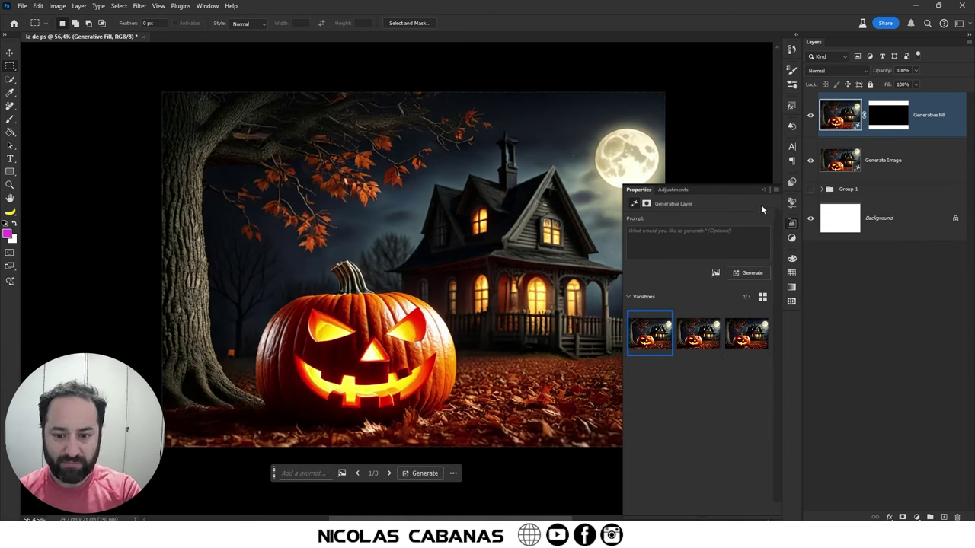
{"action": "left_click", "coordinate": [762, 190]}
{"action": "key", "text": "ctrl+1"}
{"action": "scroll", "coordinate": [609, 381], "scroll_direction": "down", "scroll_amount": 3}
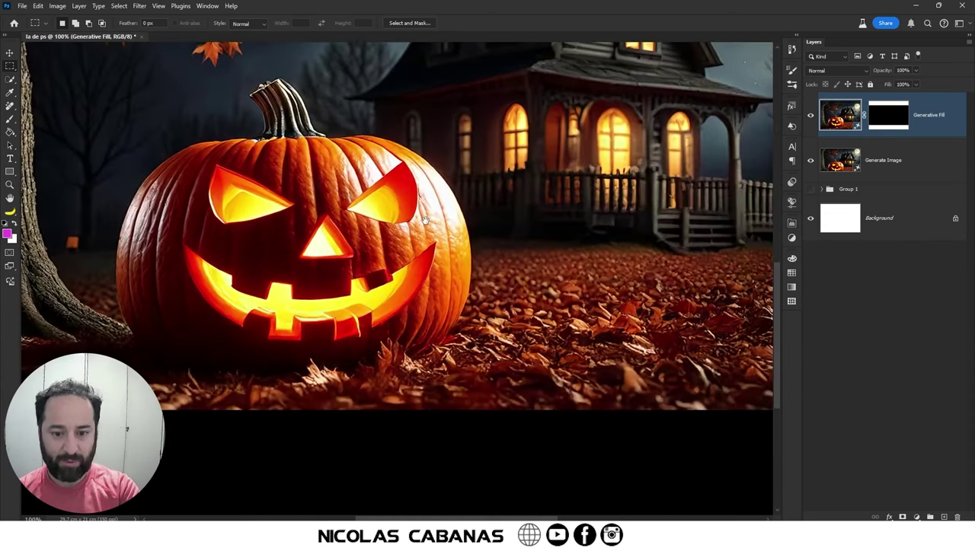
{"action": "key", "text": "ctrl+0"}
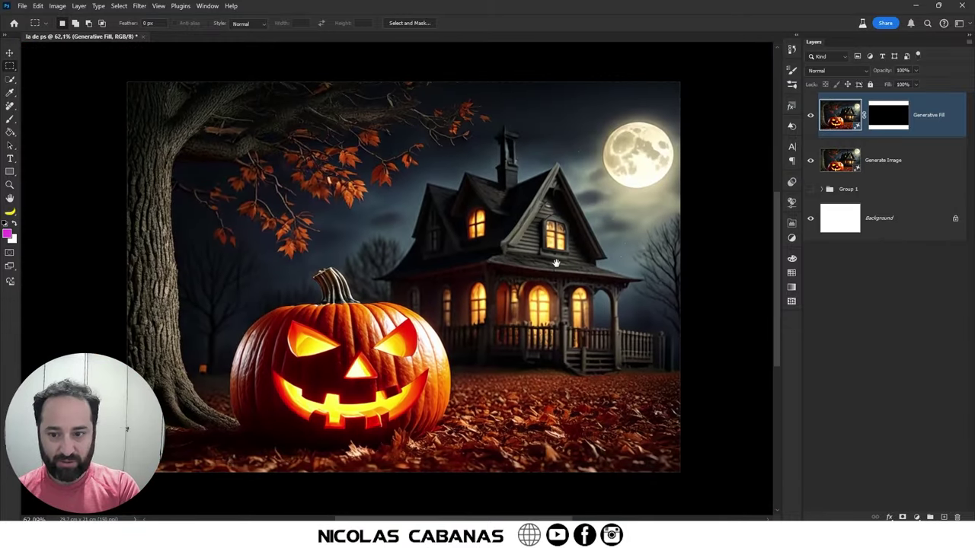
- With the Move tool, select both the Generative Fill and Generate Image layers
{"action": "key", "text": "v"}
{"action": "left_click", "coordinate": [578, 247], "text": "ctrl"}
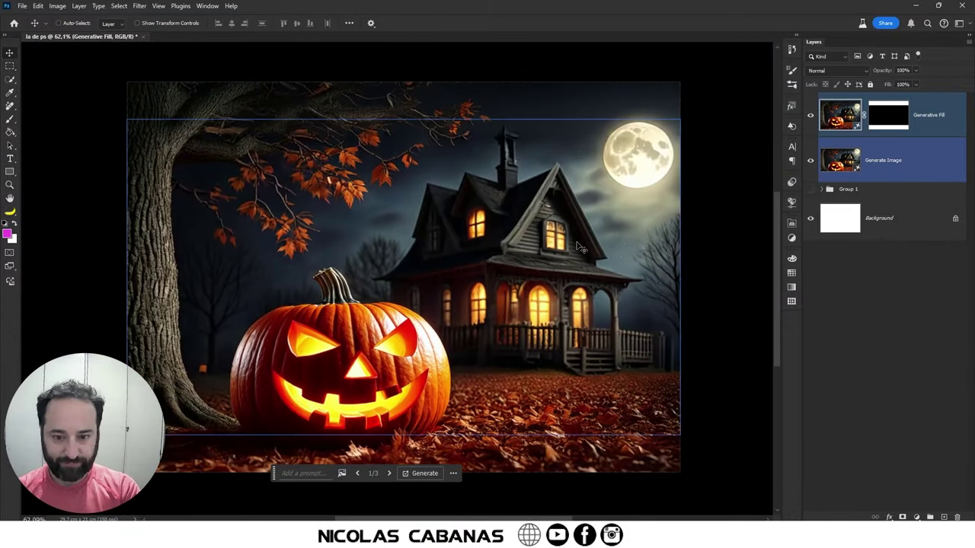
{"action": "left_click", "coordinate": [625, 225], "text": "ctrl"}
{"action": "left_click", "coordinate": [384, 138], "text": "ctrl"}
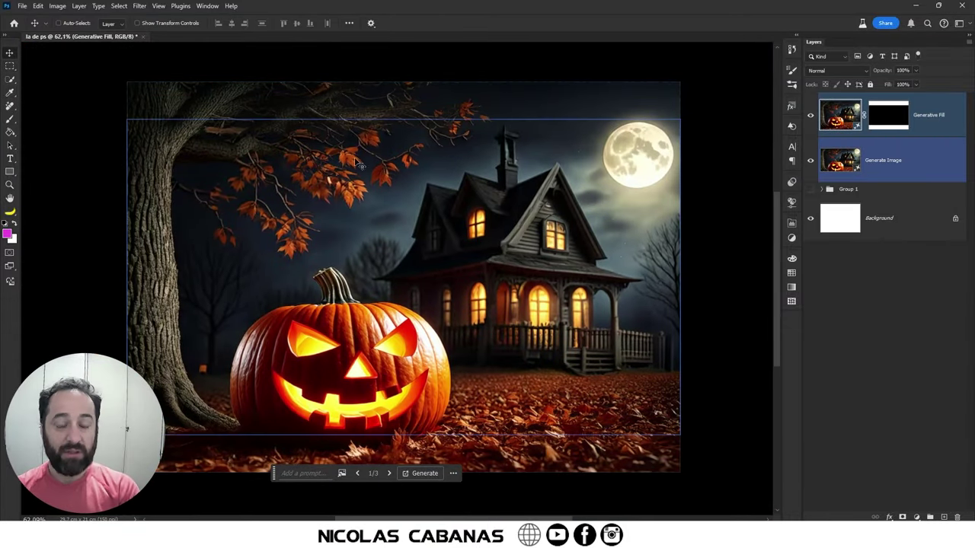
{"action": "left_click", "coordinate": [172, 129], "text": "ctrl"}
{"action": "left_click", "coordinate": [266, 194], "text": "ctrl+shift"}
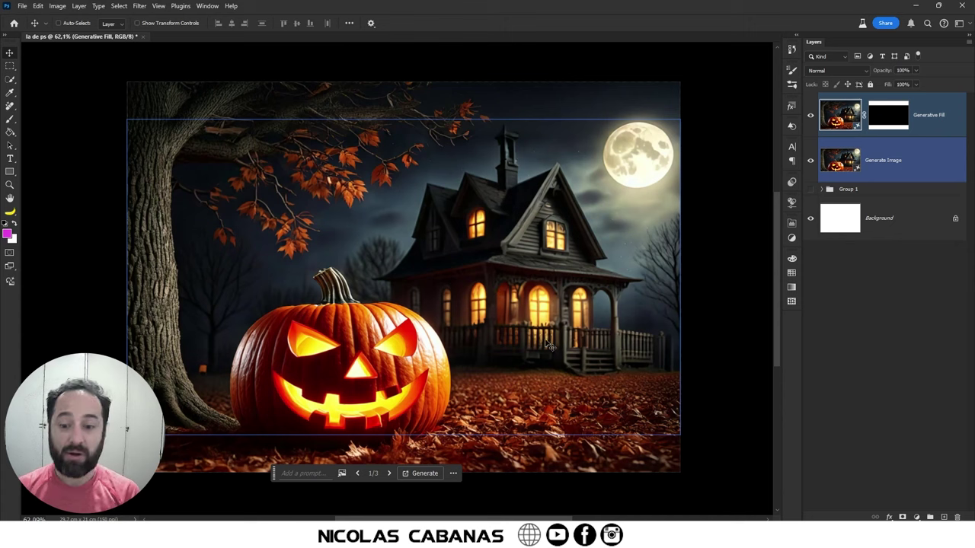
{"action": "left_click", "coordinate": [556, 472], "text": "ctrl"}
- Select the third prompt paragraph in the Prompts.txt notes and return to Photoshop
{"action": "key", "text": "alt+Tab"}
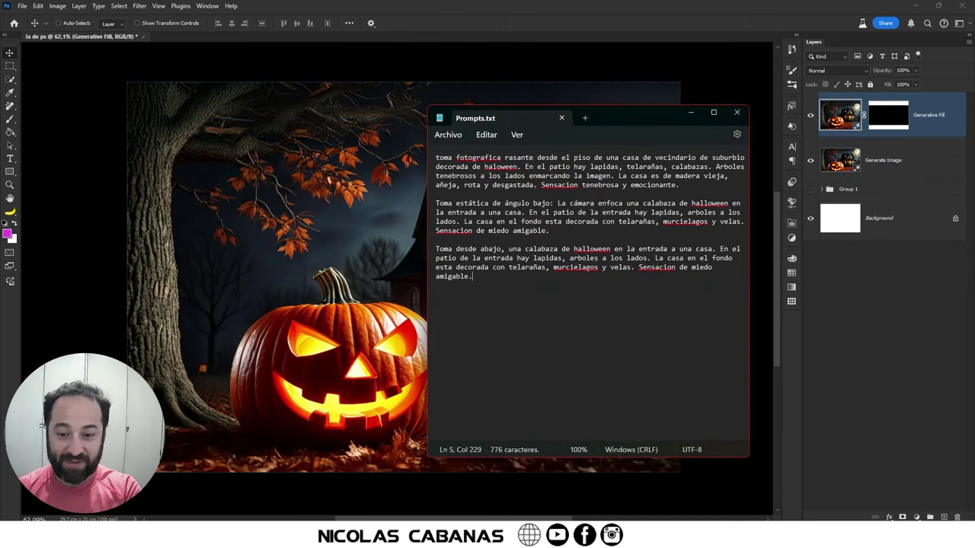
{"action": "left_click_drag", "start_coordinate": [511, 278], "coordinate": [409, 253]}
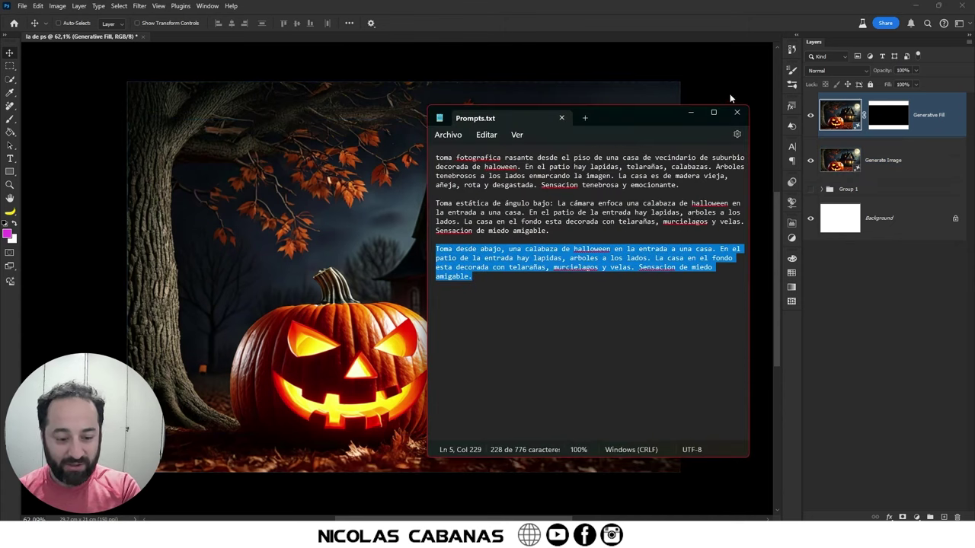
{"action": "left_click", "coordinate": [690, 112]}
{"action": "left_click", "coordinate": [22, 6]}
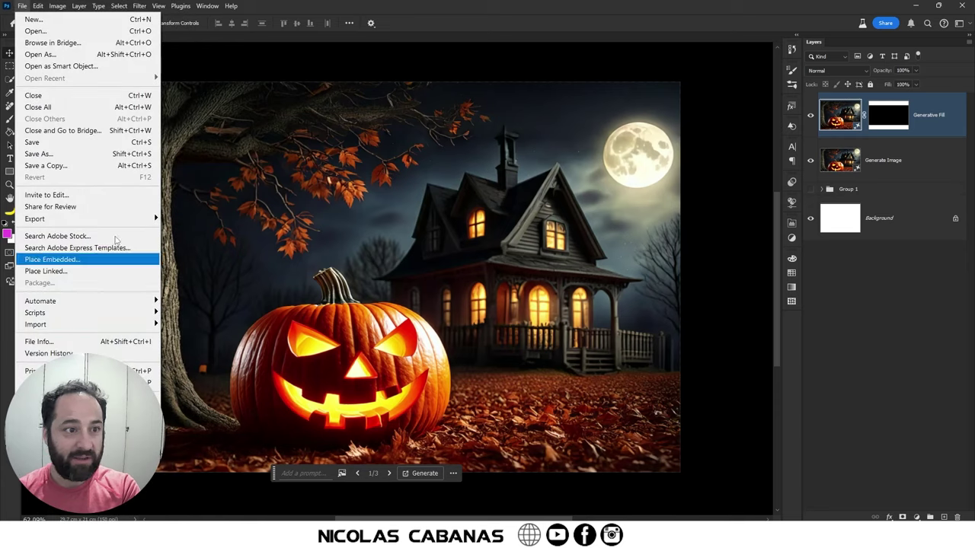
- Open the Generative Workspace and remove the old reference image and prompt tags
{"action": "key", "text": "Right"}
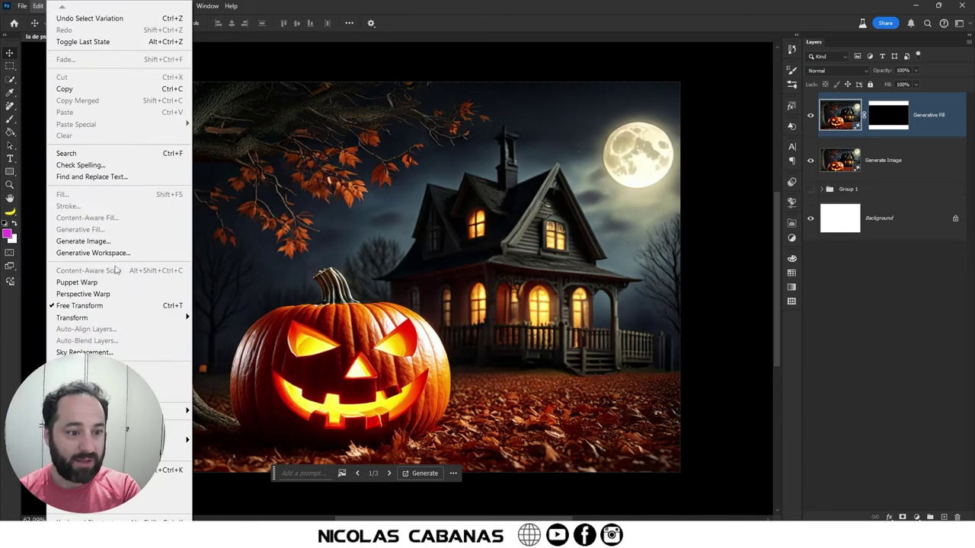
{"action": "left_click", "coordinate": [114, 253]}
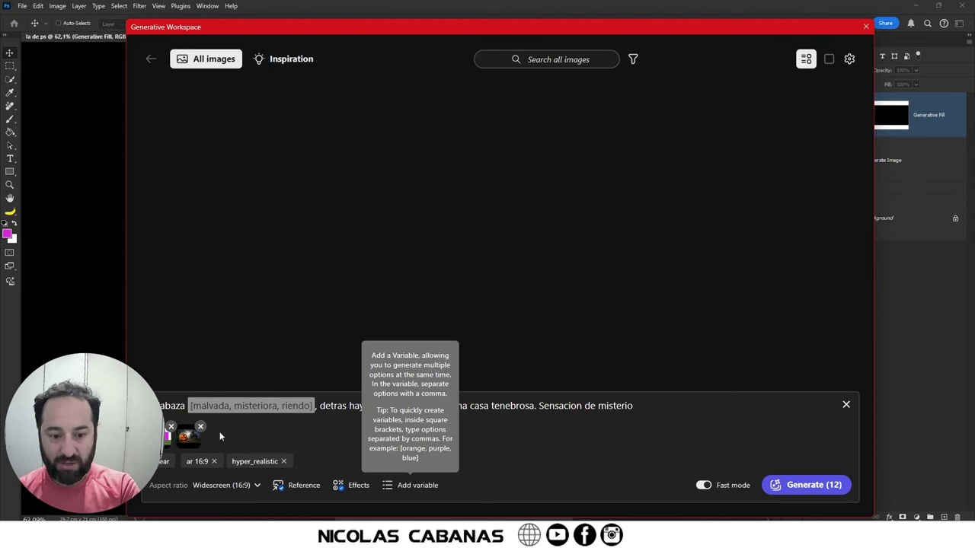
{"action": "left_click", "coordinate": [171, 427]}
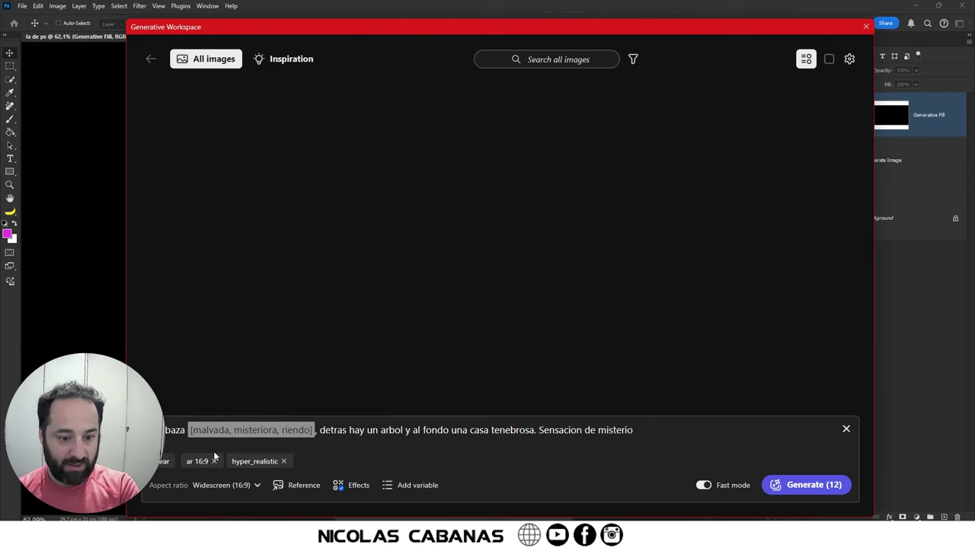
{"action": "left_click", "coordinate": [168, 467]}
- Set the aspect ratio to Landscape (4:3) and paste in the low-angle pumpkin prompt
{"action": "left_click", "coordinate": [217, 485]}
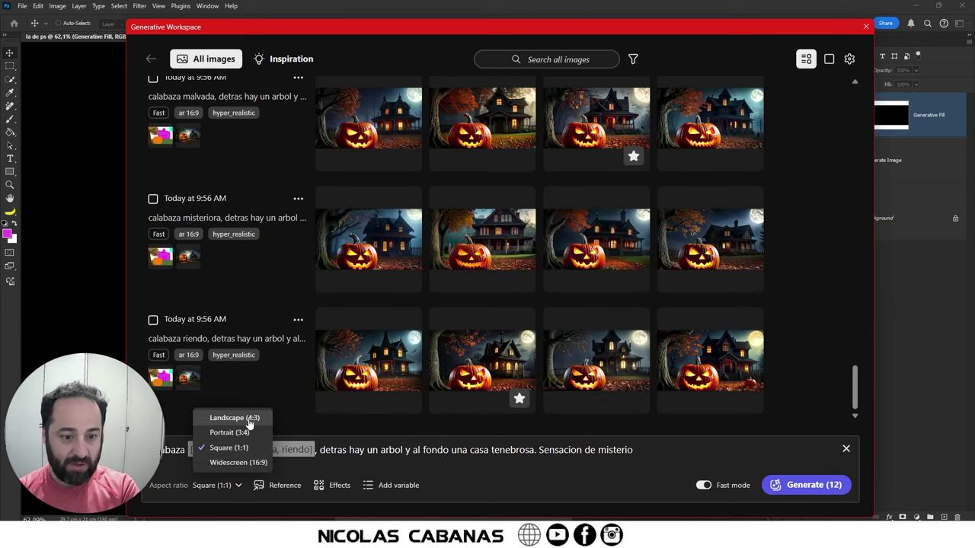
{"action": "left_click", "coordinate": [249, 421]}
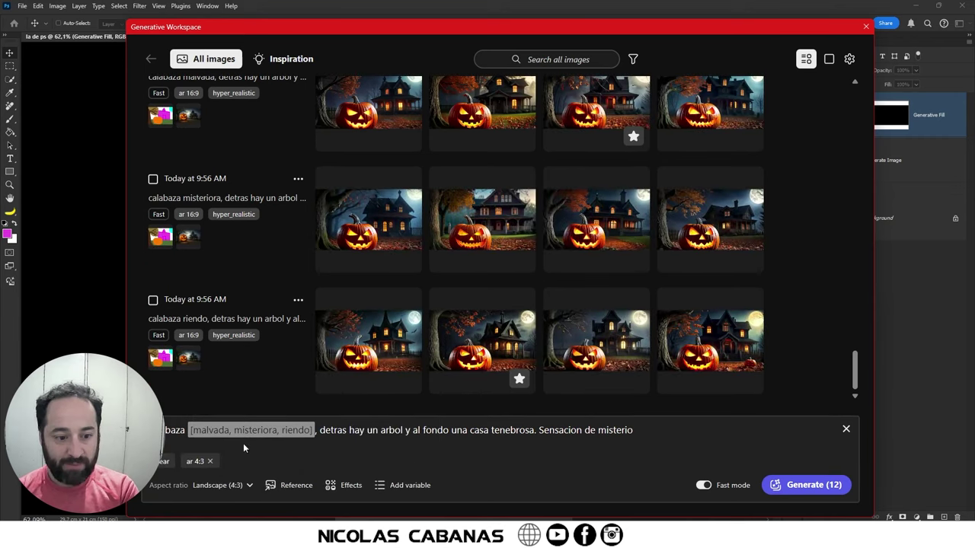
{"action": "left_click", "coordinate": [846, 429]}
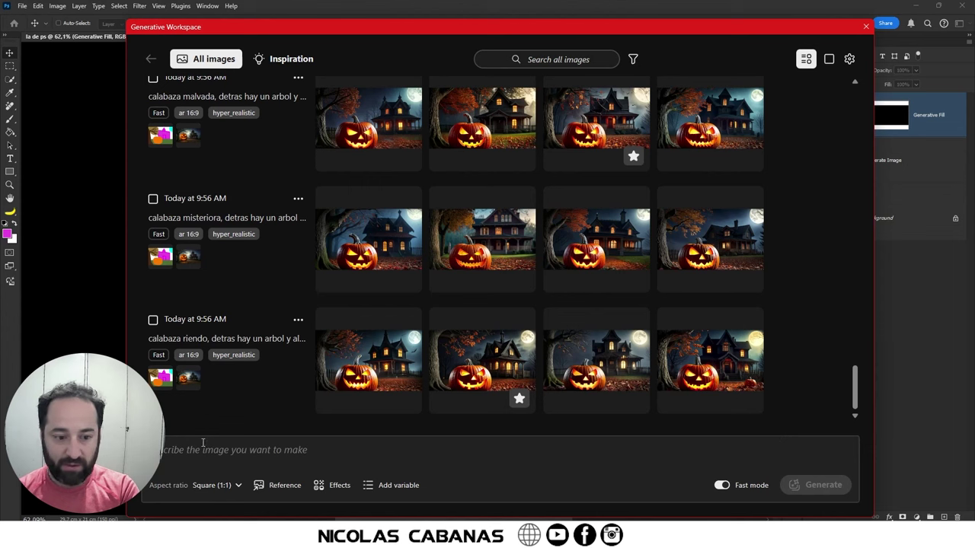
{"action": "left_click", "coordinate": [225, 485]}
{"action": "left_click", "coordinate": [213, 419]}
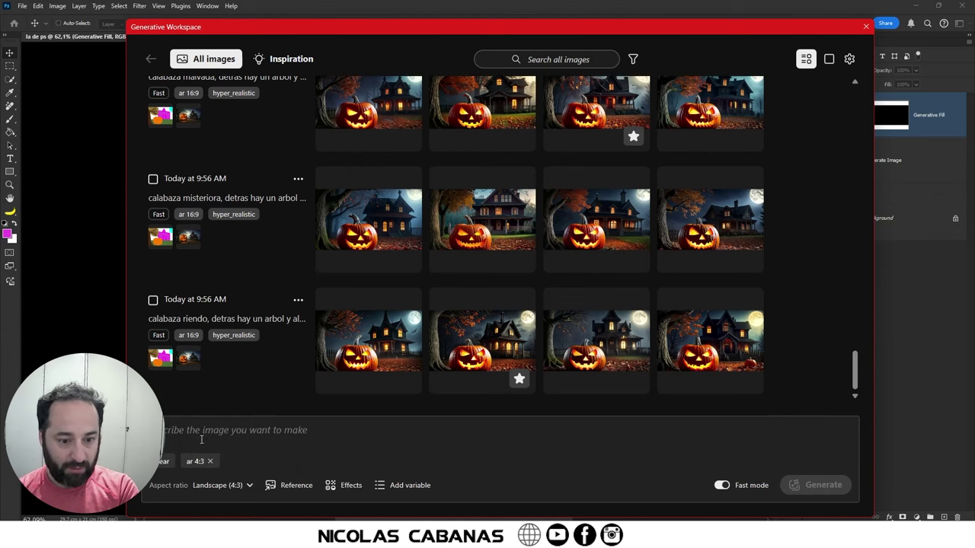
{"action": "key", "text": "ctrl+v"}
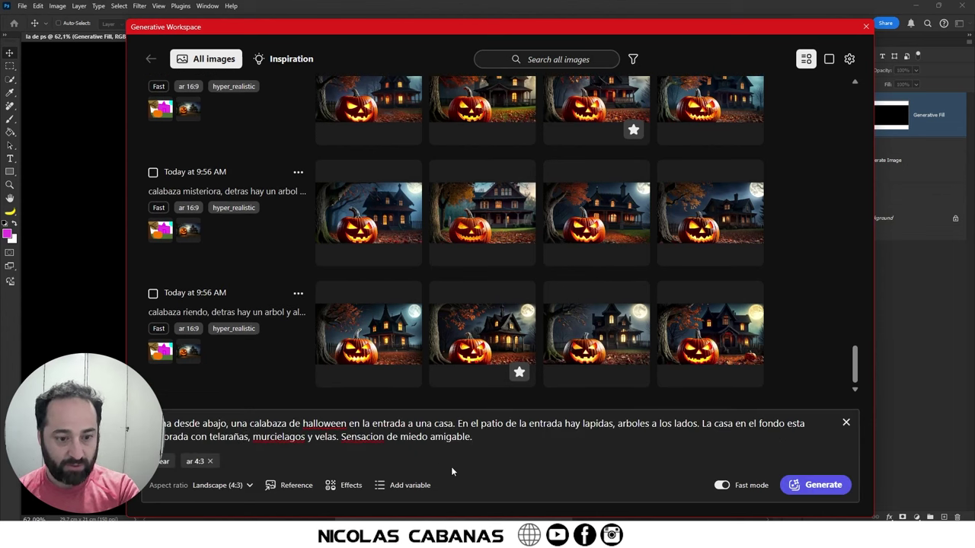
- Apply the Hyper realistic style effect to the 4:3 pumpkin prompt
{"action": "left_click", "coordinate": [344, 485]}
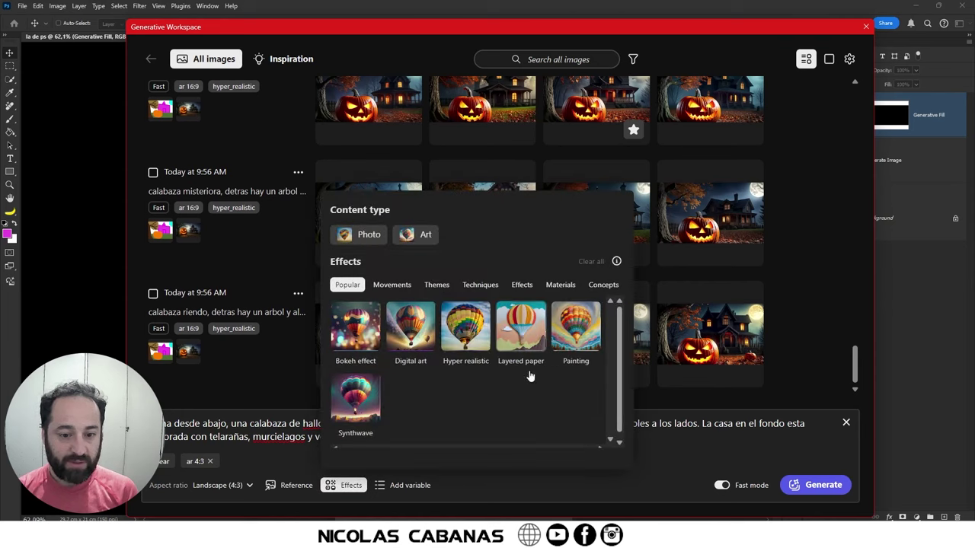
{"action": "left_click", "coordinate": [474, 323]}
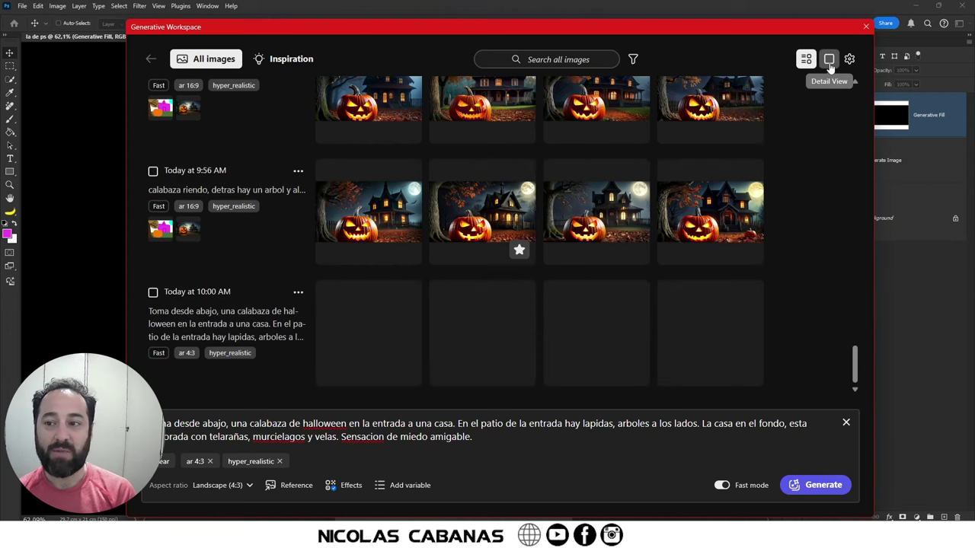
- In Detail View, preview all four new jack-o'-lantern images, then step back to the first
{"action": "left_click", "coordinate": [829, 64]}
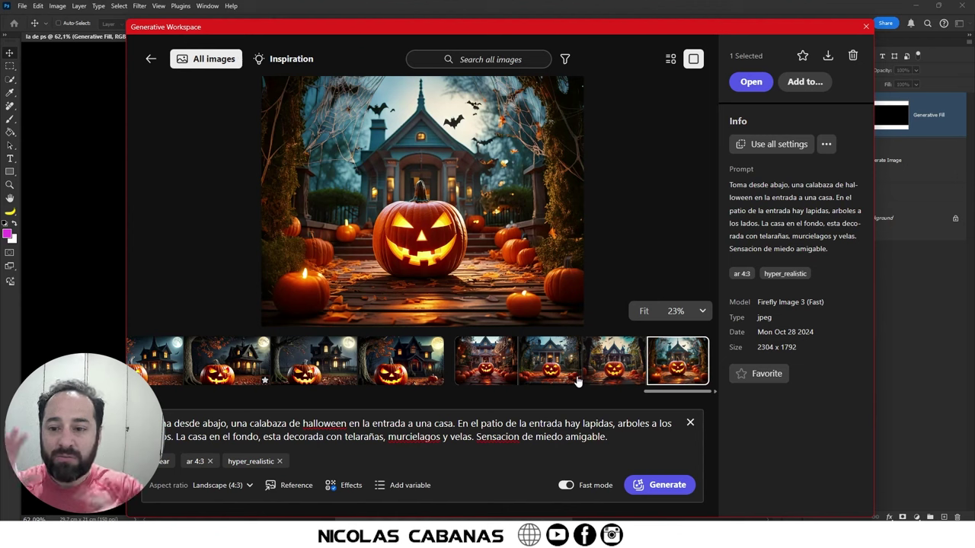
{"action": "left_click", "coordinate": [491, 370]}
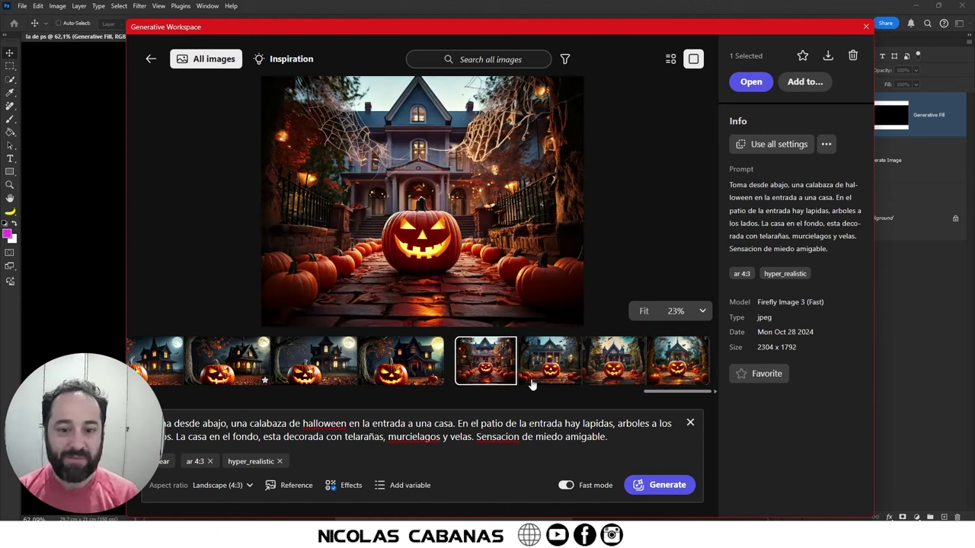
{"action": "left_click", "coordinate": [547, 368]}
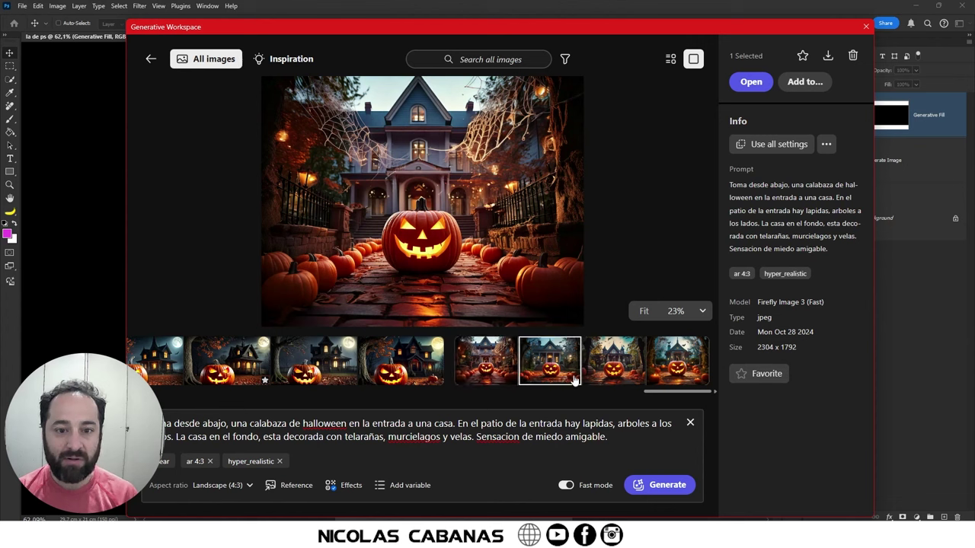
{"action": "left_click", "coordinate": [609, 368]}
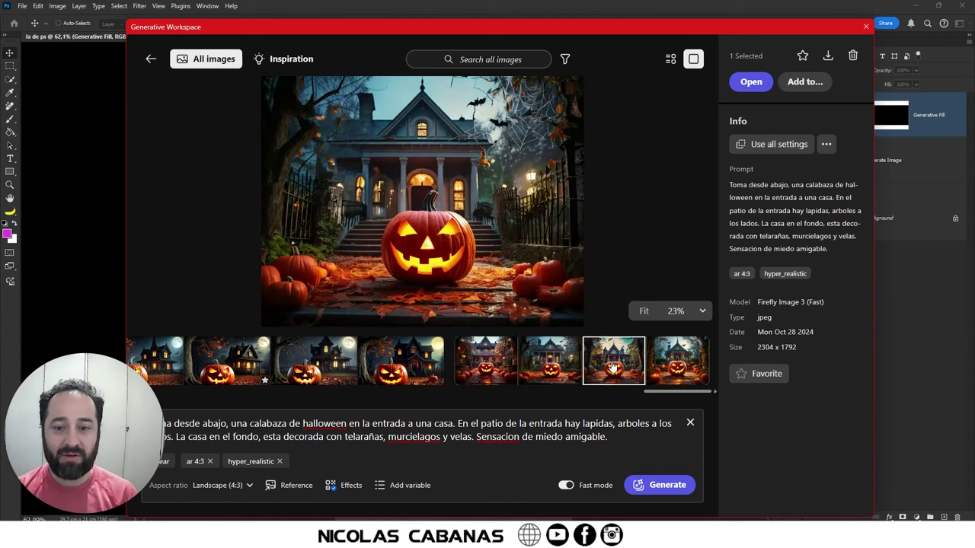
{"action": "left_click", "coordinate": [671, 367]}
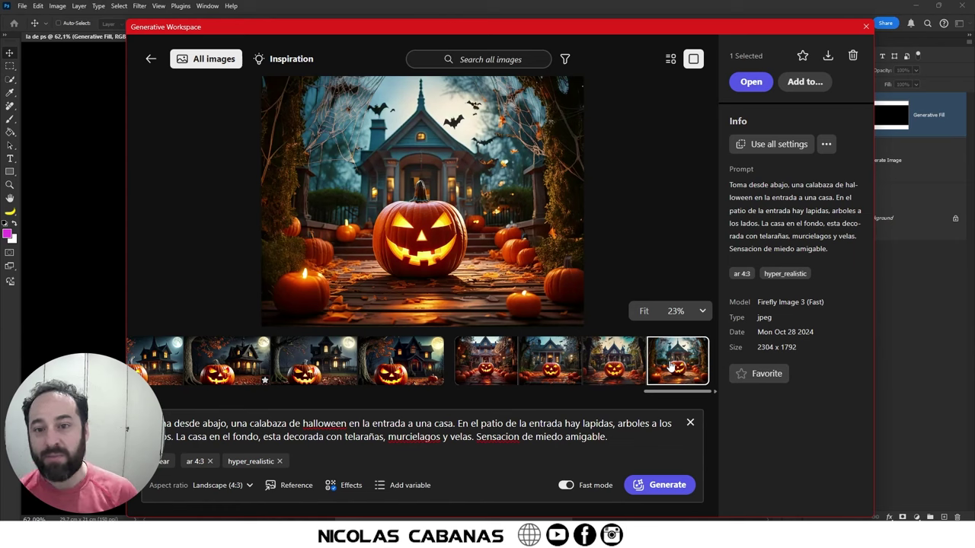
{"action": "left_click", "coordinate": [615, 367]}
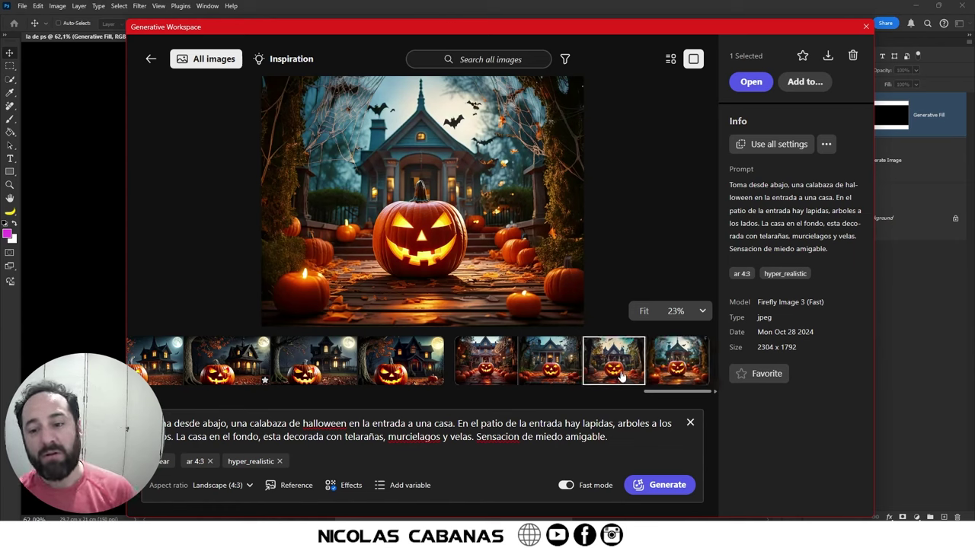
{"action": "left_click", "coordinate": [545, 364]}
{"action": "left_click", "coordinate": [503, 360]}
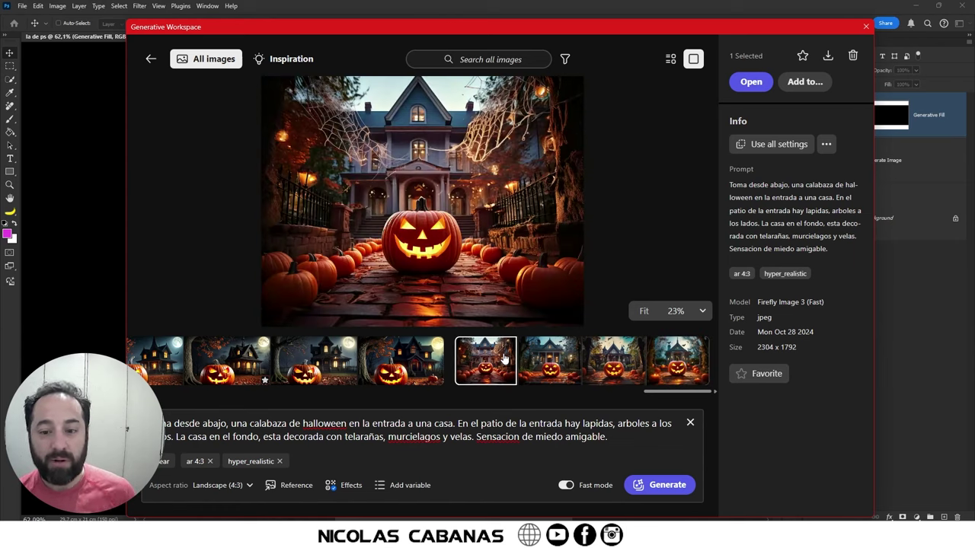
- Close the Generative Workspace with the X in its title bar
{"action": "left_click", "coordinate": [865, 27]}
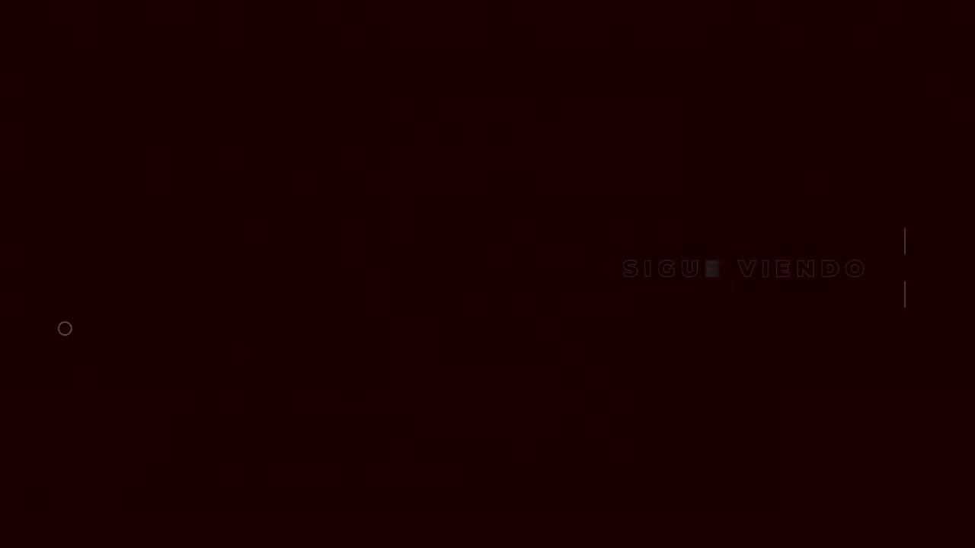